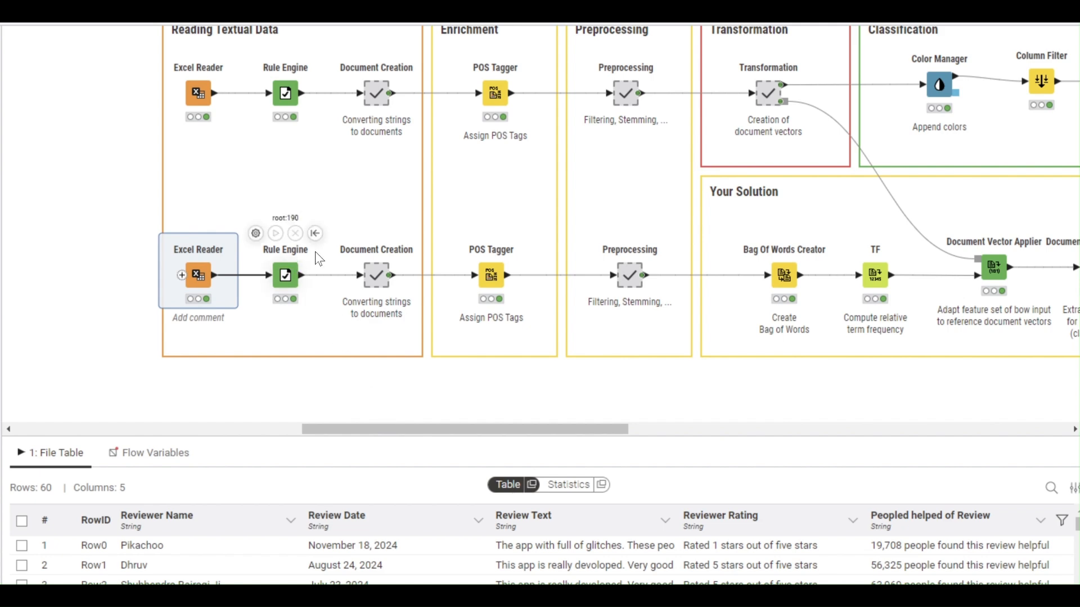
- Scroll to show the Excel Reader's 60-row app review table under the workflow
{"action": "scroll", "coordinate": [390, 267], "scroll_direction": "up", "scroll_amount": 2}
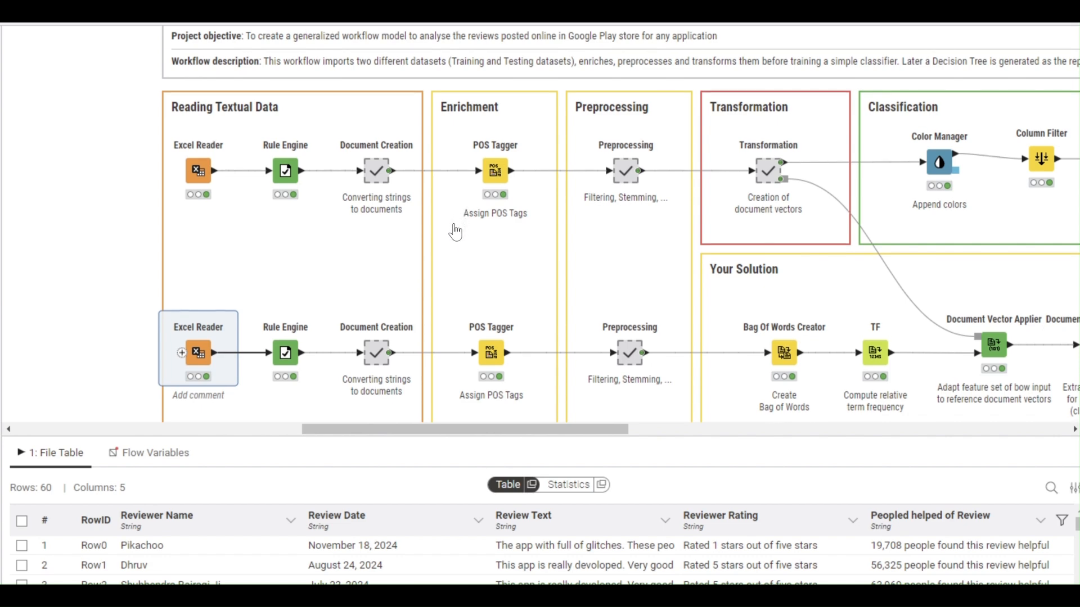
{"action": "scroll", "coordinate": [455, 231], "scroll_direction": "down", "scroll_amount": 2}
{"action": "scroll", "coordinate": [669, 295], "scroll_direction": "up", "scroll_amount": 2}
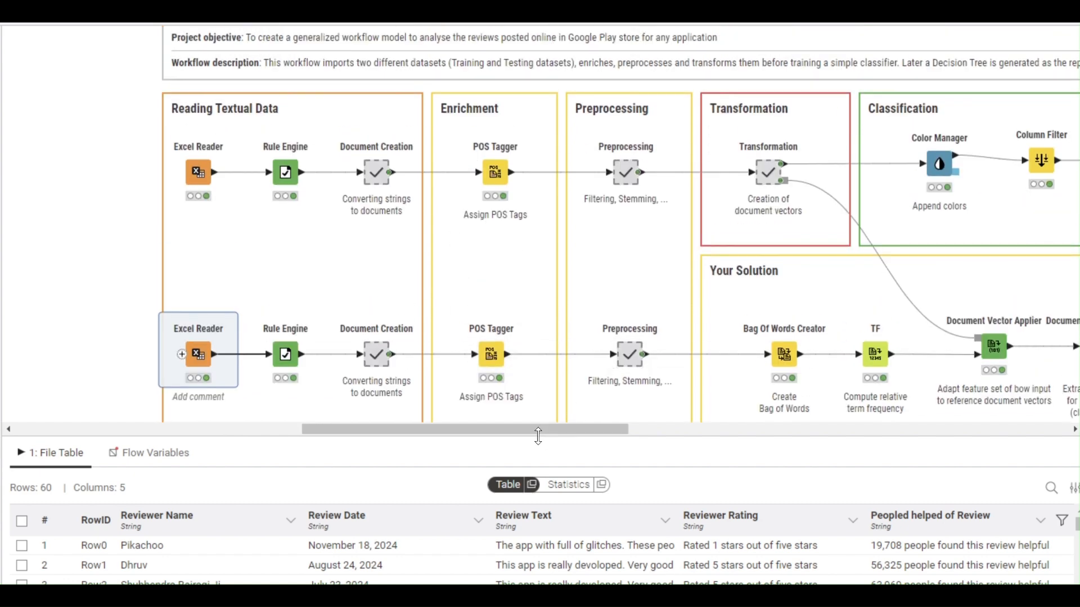
{"action": "left_click_drag", "start_coordinate": [541, 427], "coordinate": [593, 427]}
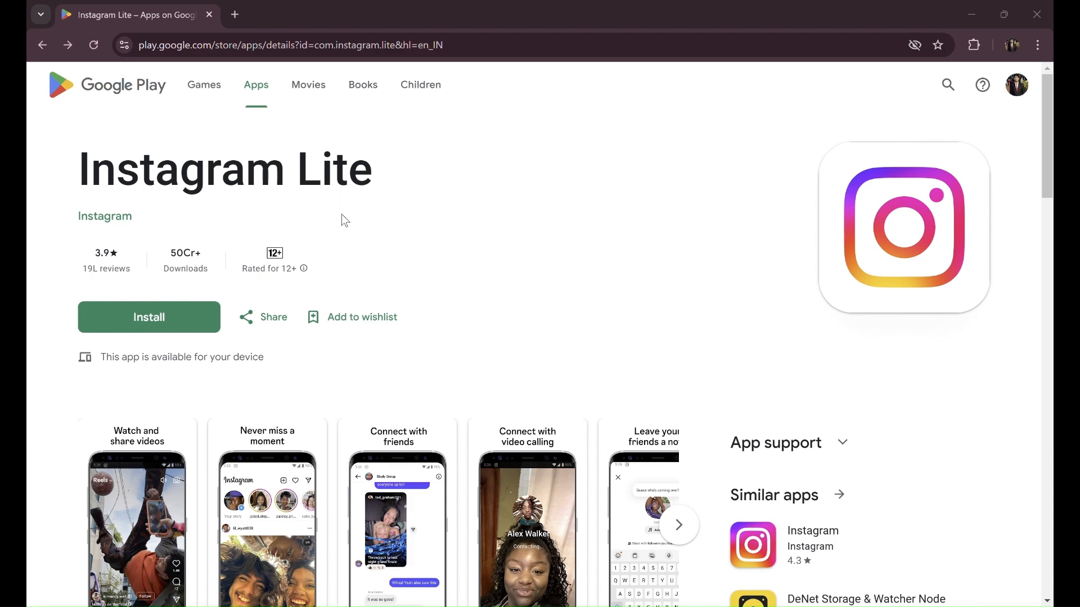
- Scroll down to Ratings and reviews and open the full Instagram Lite reviews list
{"action": "scroll", "coordinate": [343, 220], "scroll_direction": "down", "scroll_amount": 10}
{"action": "scroll", "coordinate": [318, 222], "scroll_direction": "down", "scroll_amount": 6}
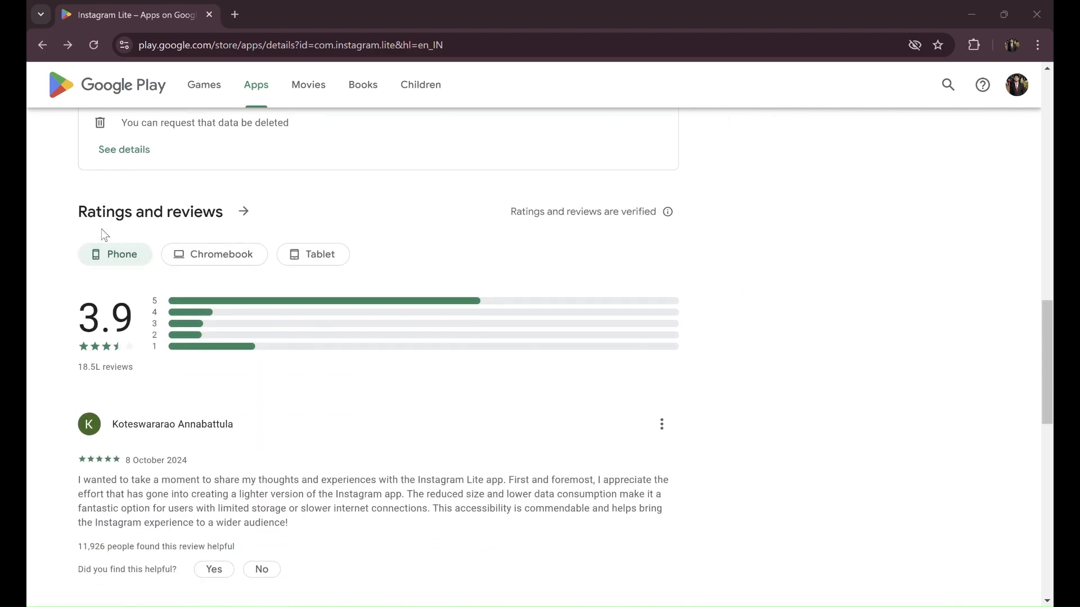
{"action": "left_click", "coordinate": [243, 212]}
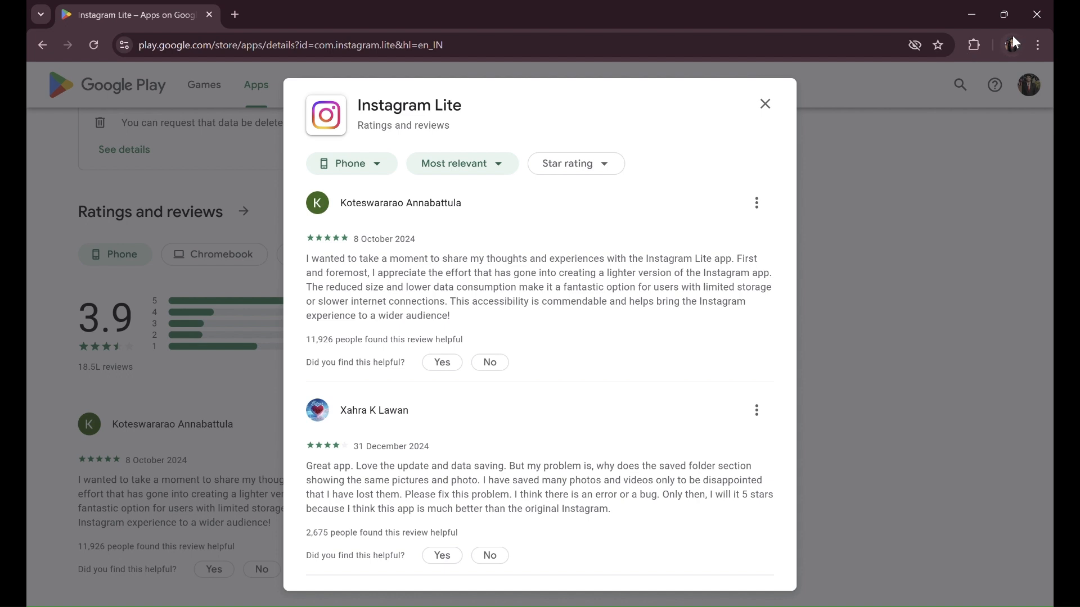
- Launch the Data Miner extension and open its full window to scrape this page
{"action": "left_click", "coordinate": [974, 45]}
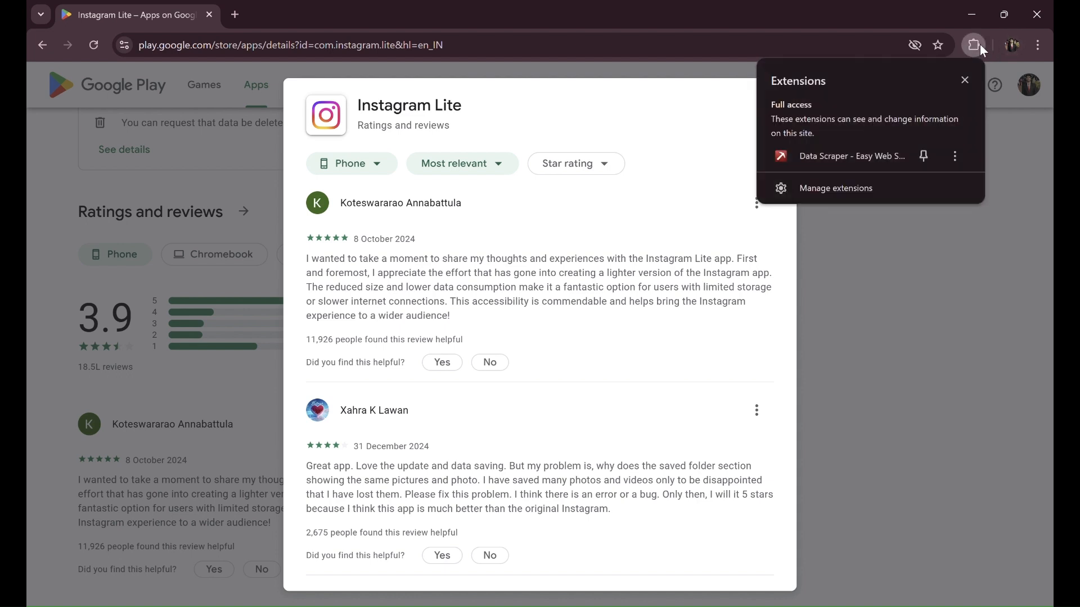
{"action": "left_click", "coordinate": [840, 156]}
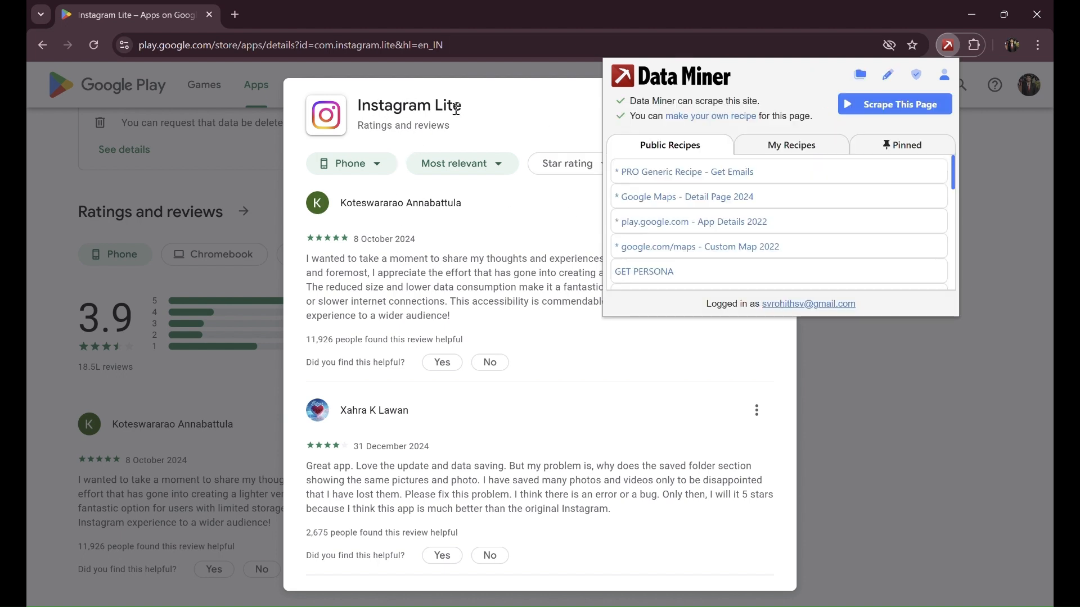
{"action": "left_click", "coordinate": [900, 106]}
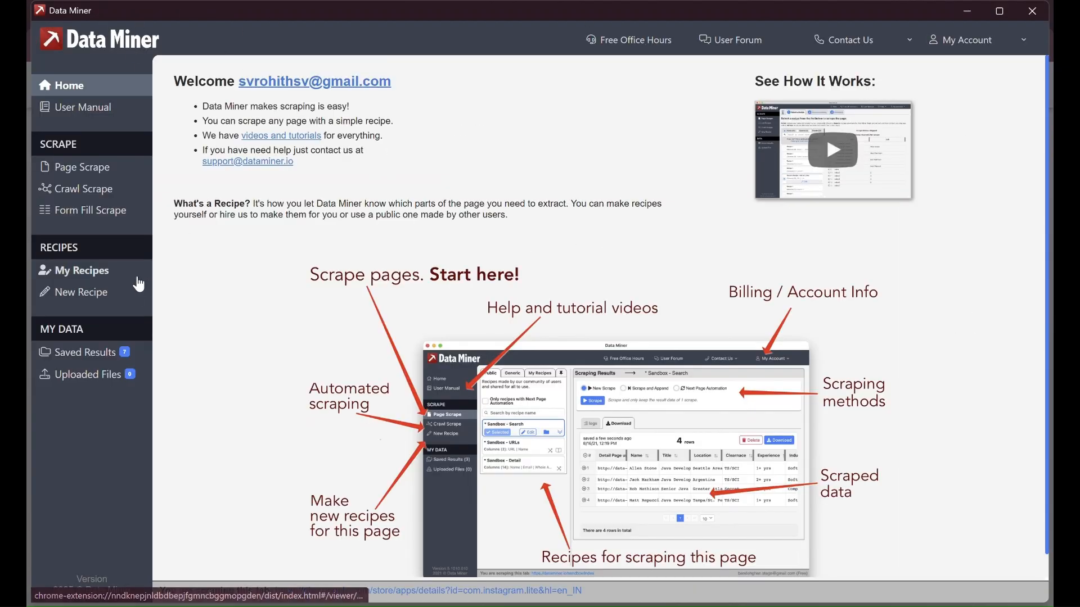
- Start a new Data Miner recipe and advance through Type and Page to the Scrape step
{"action": "left_click", "coordinate": [96, 298]}
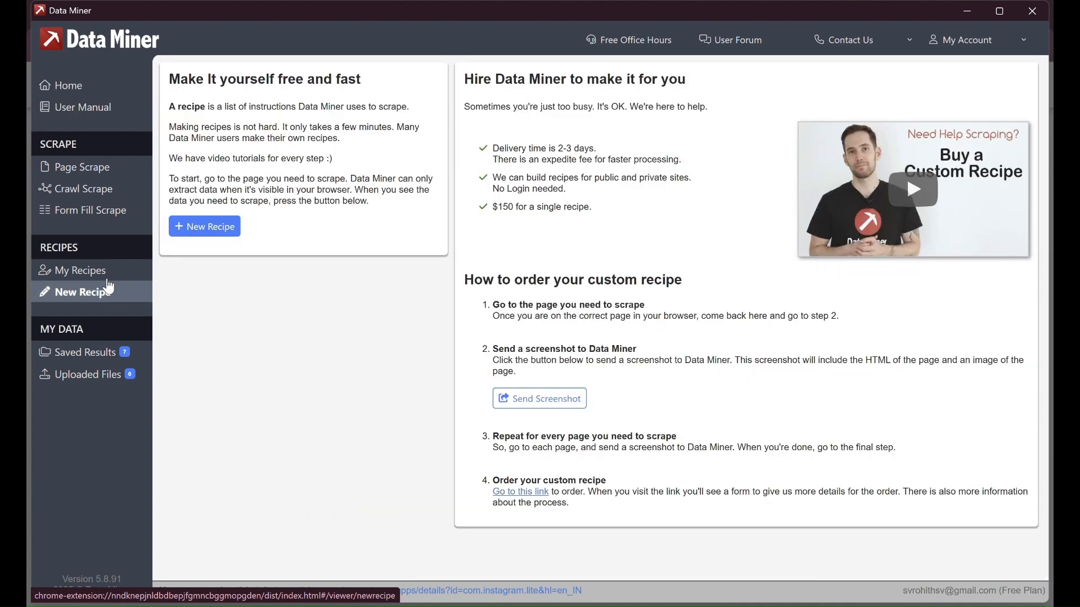
{"action": "left_click", "coordinate": [205, 226]}
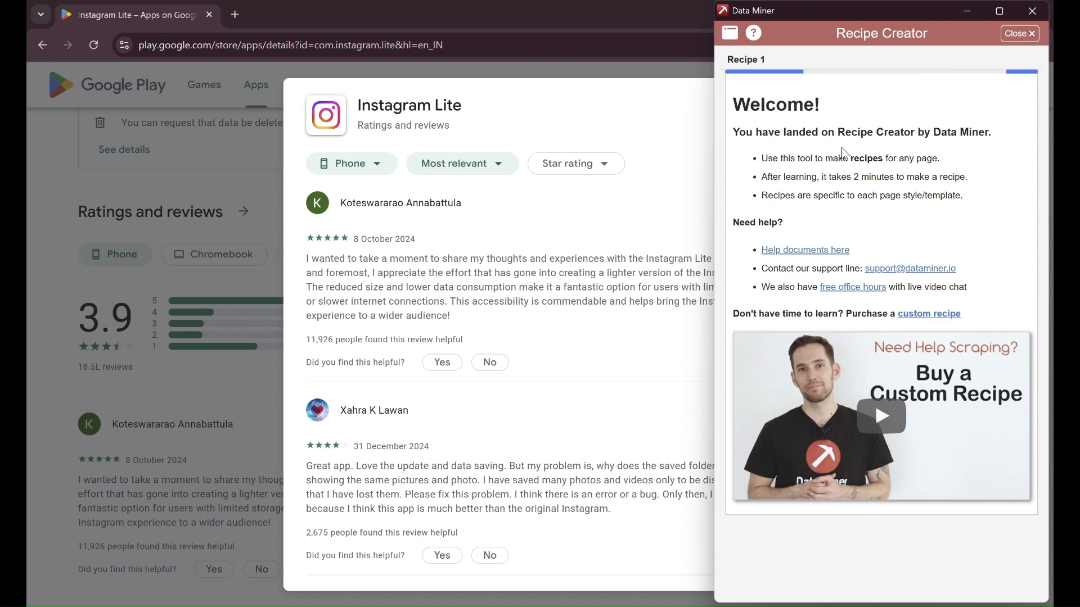
{"action": "left_click", "coordinate": [792, 96]}
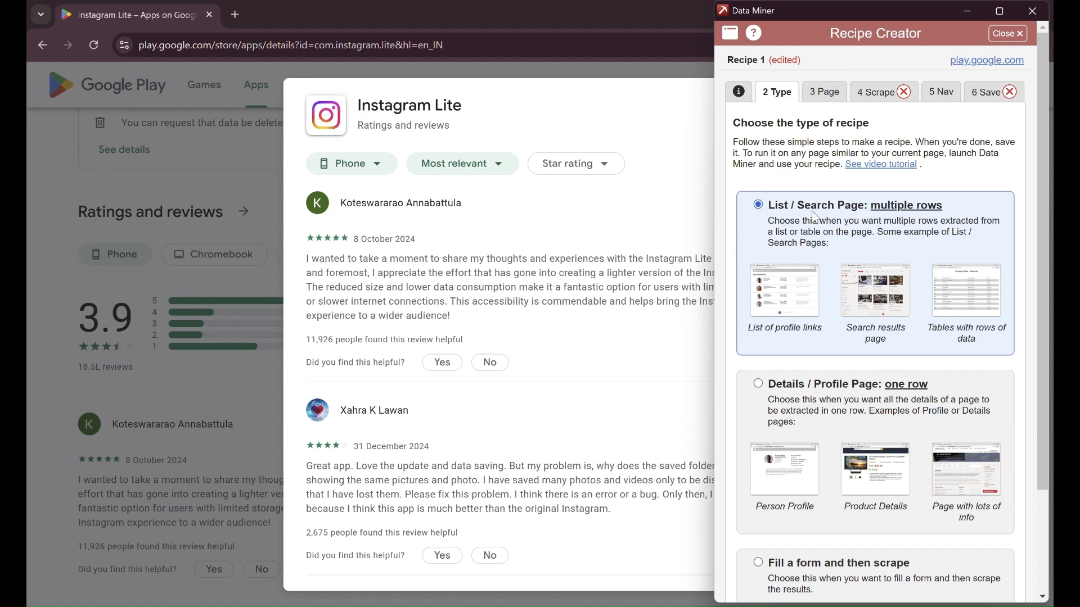
{"action": "left_click", "coordinate": [834, 93]}
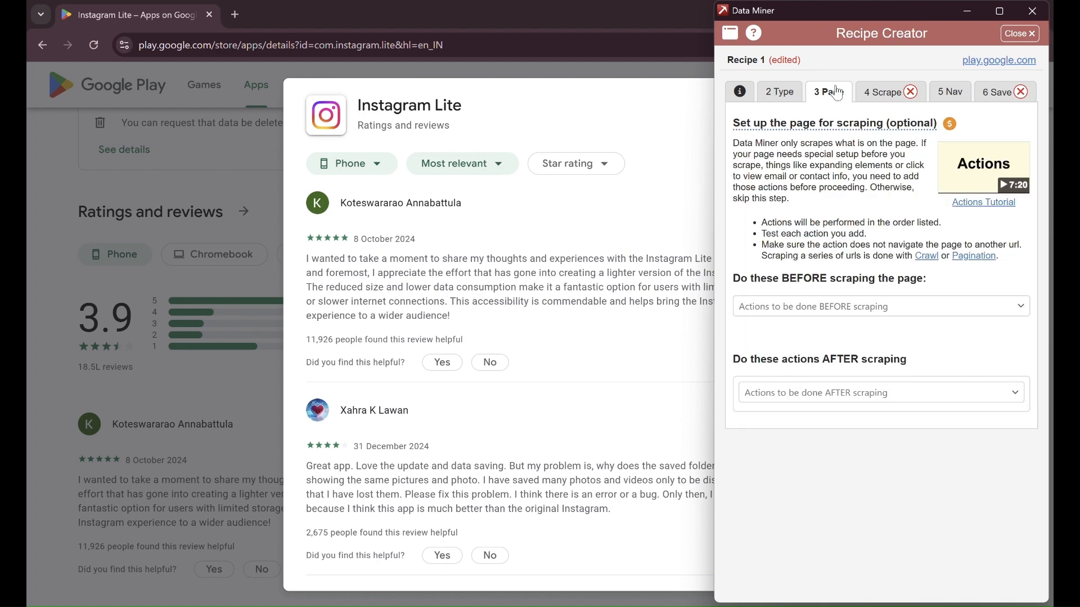
{"action": "left_click", "coordinate": [893, 95]}
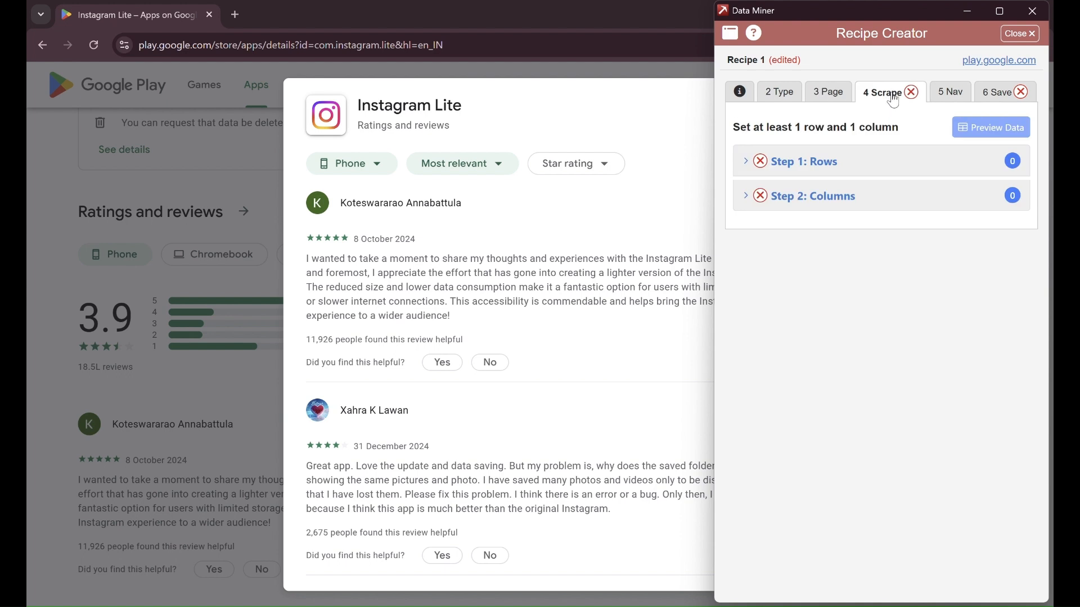
- Mark the first two reviews with Easy Row Finder and confirm the 20 detected review rows
{"action": "left_click", "coordinate": [796, 162]}
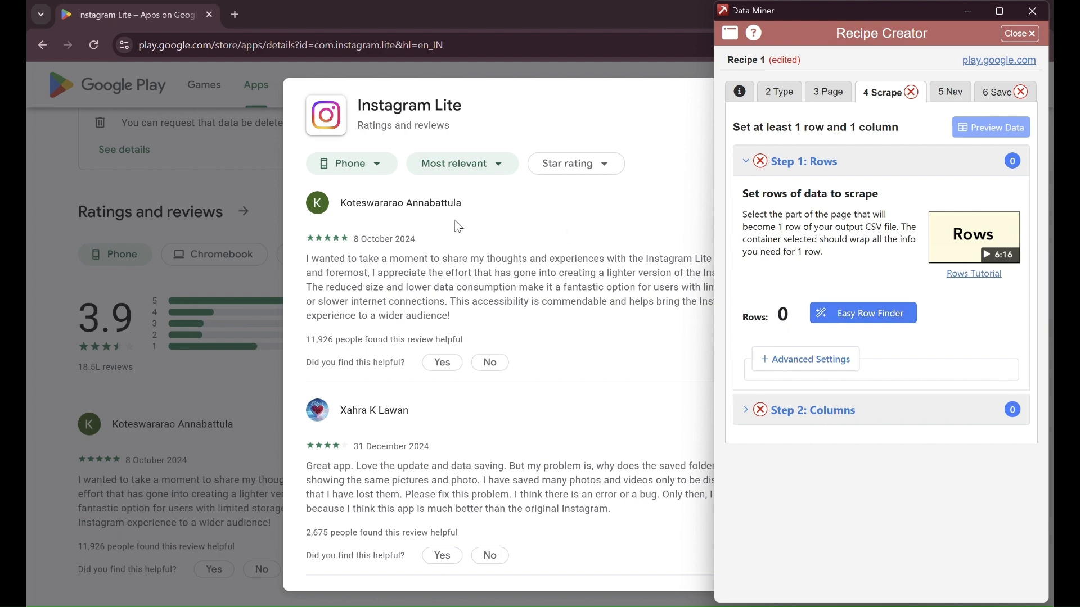
{"action": "left_click", "coordinate": [876, 324]}
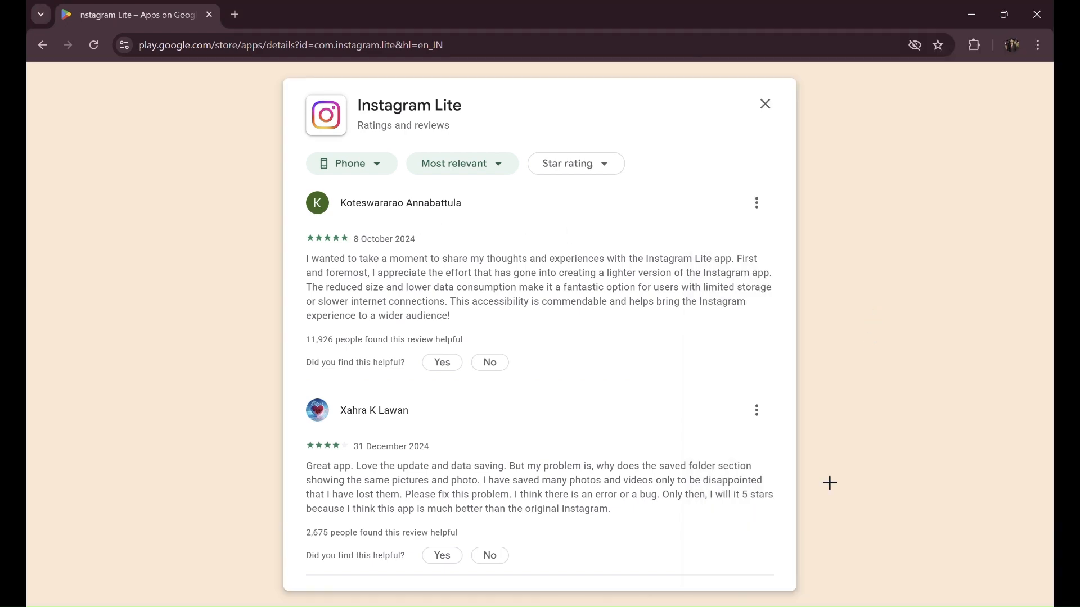
{"action": "left_click", "coordinate": [753, 585]}
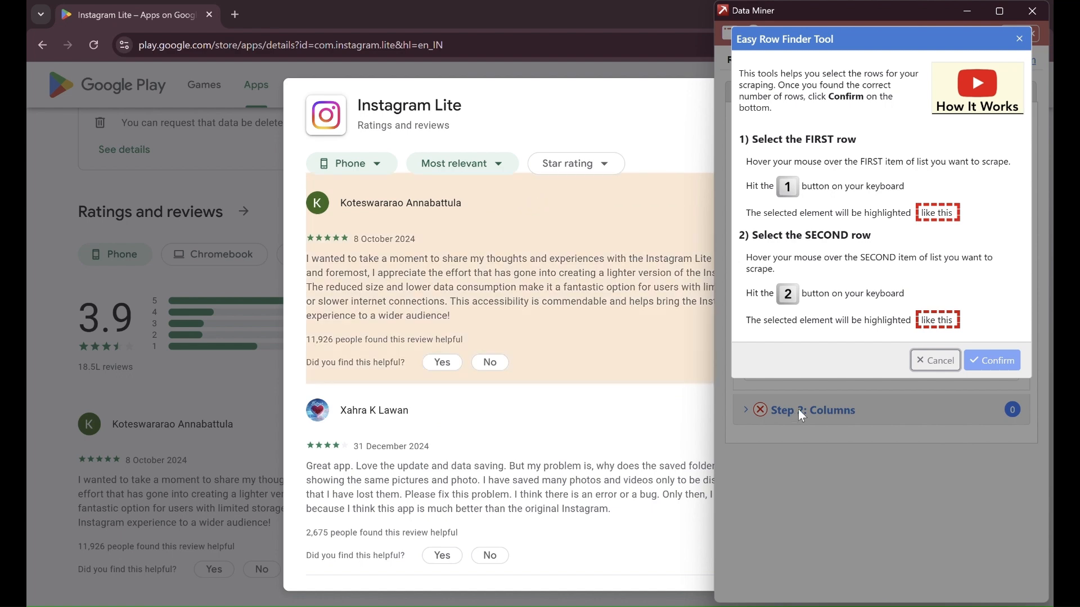
{"action": "left_click", "coordinate": [672, 362]}
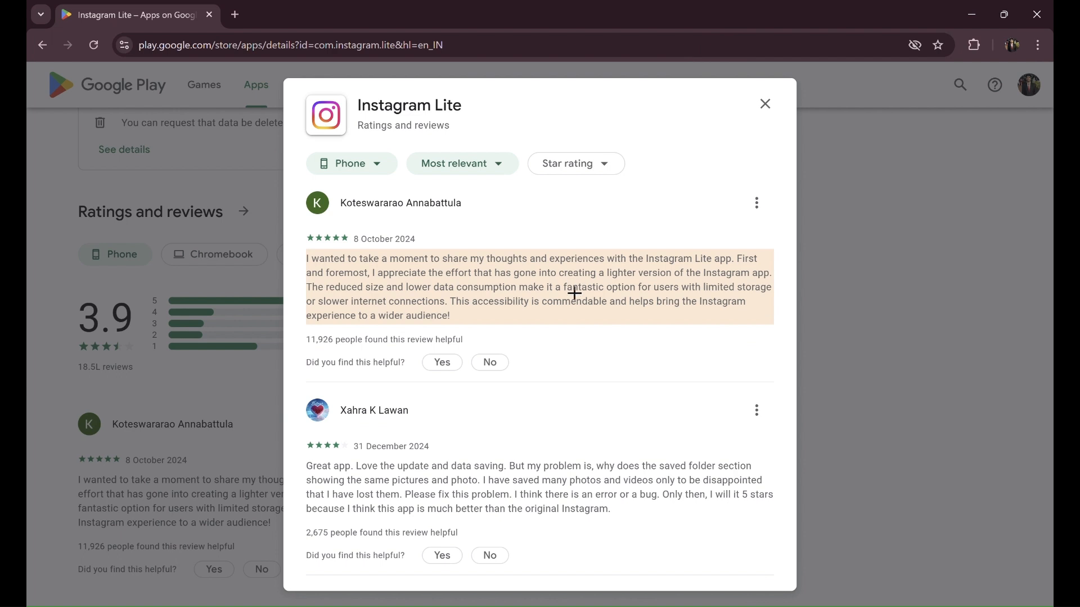
{"action": "left_click", "coordinate": [409, 198]}
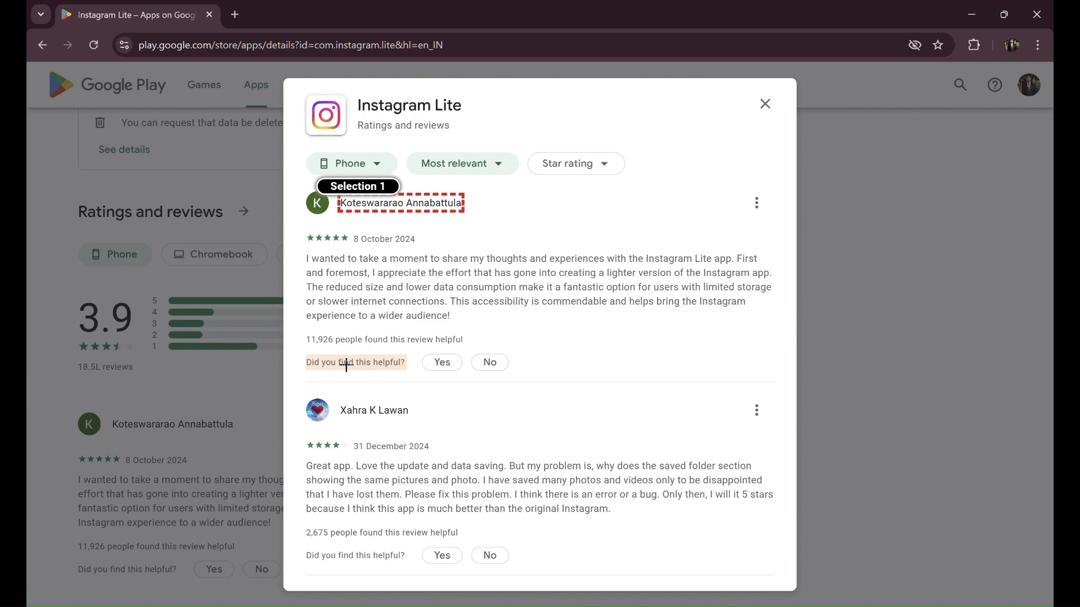
{"action": "left_click", "coordinate": [376, 409]}
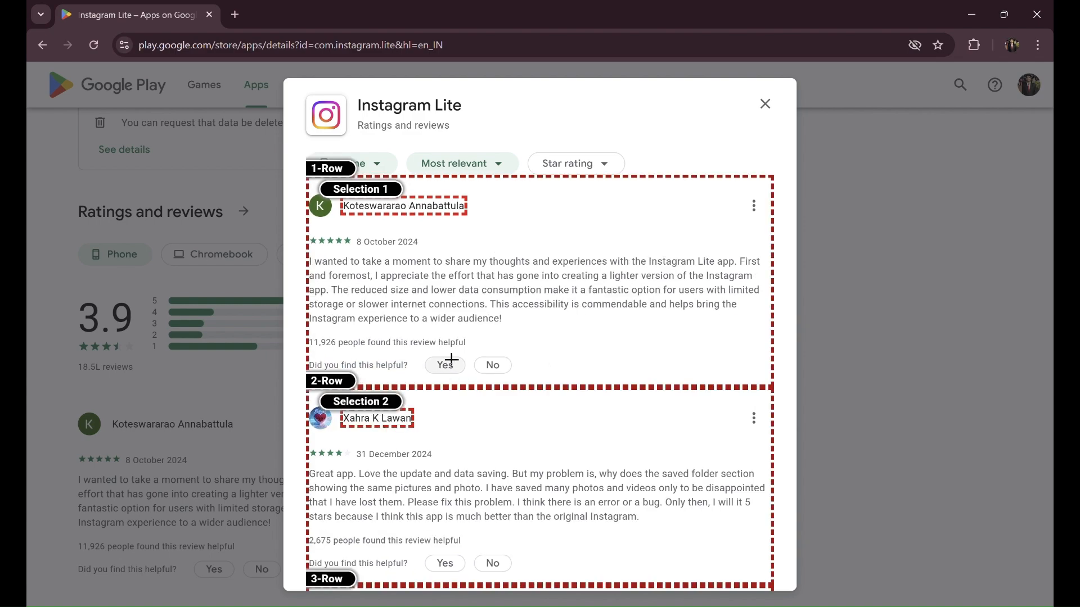
{"action": "scroll", "coordinate": [417, 332], "scroll_direction": "down", "scroll_amount": 10}
{"action": "scroll", "coordinate": [416, 331], "scroll_direction": "up", "scroll_amount": 10}
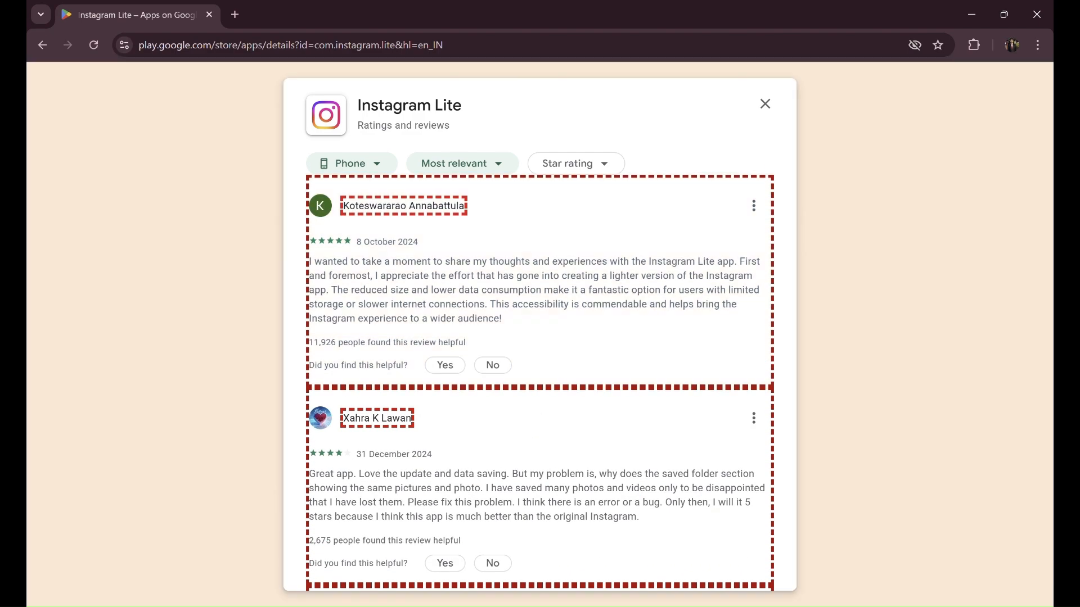
{"action": "mouse_move", "coordinate": [756, 603]}
{"action": "left_click", "coordinate": [756, 577]}
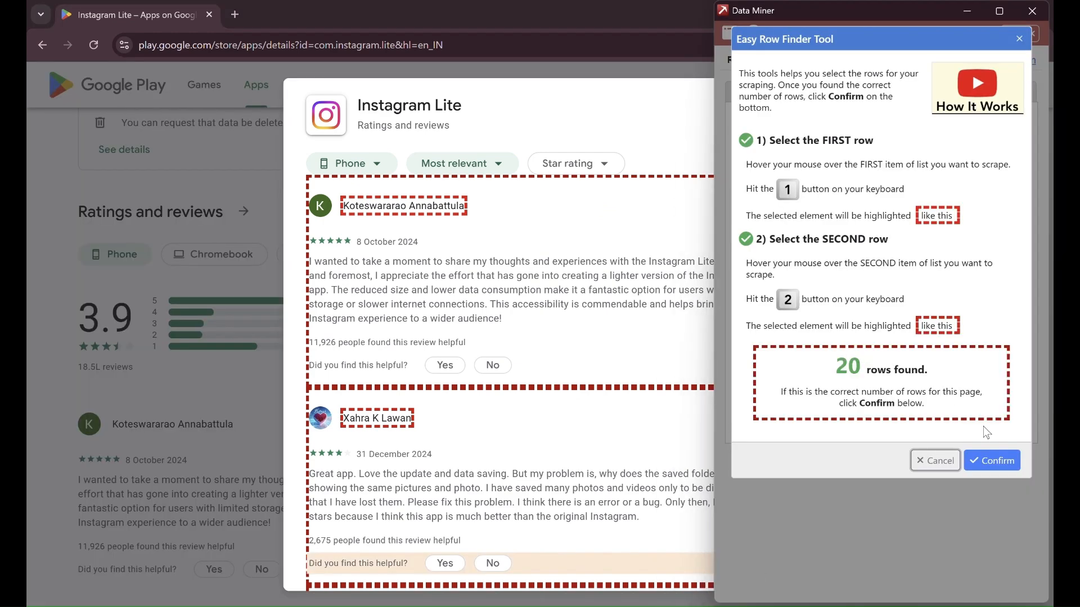
{"action": "left_click", "coordinate": [993, 464]}
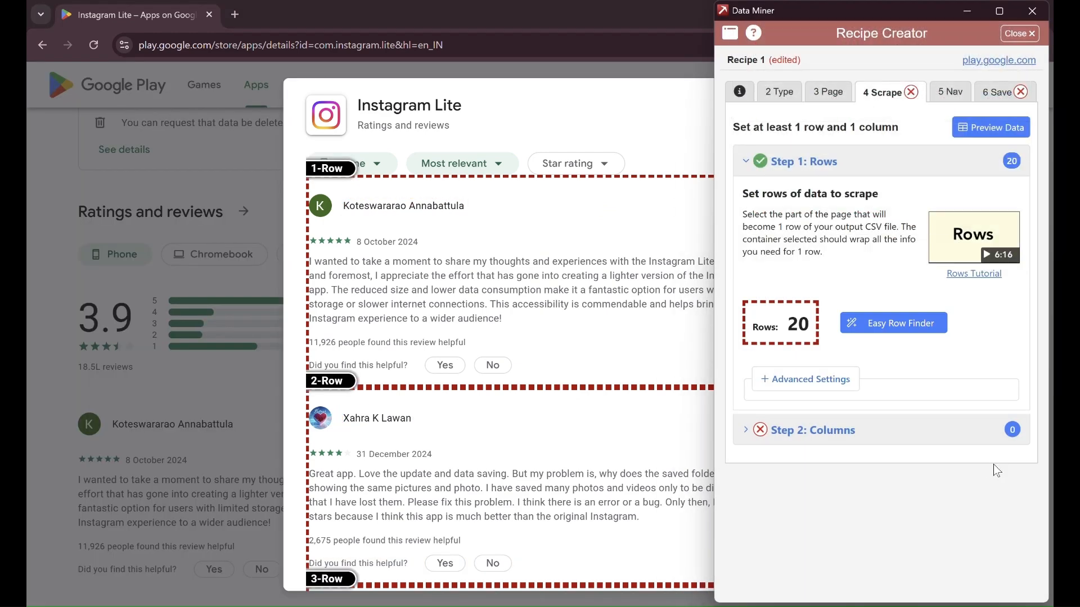
- Add a 'Reviewer Name' column and pick the first review's author with Easy Column Finder
{"action": "left_click", "coordinate": [825, 441]}
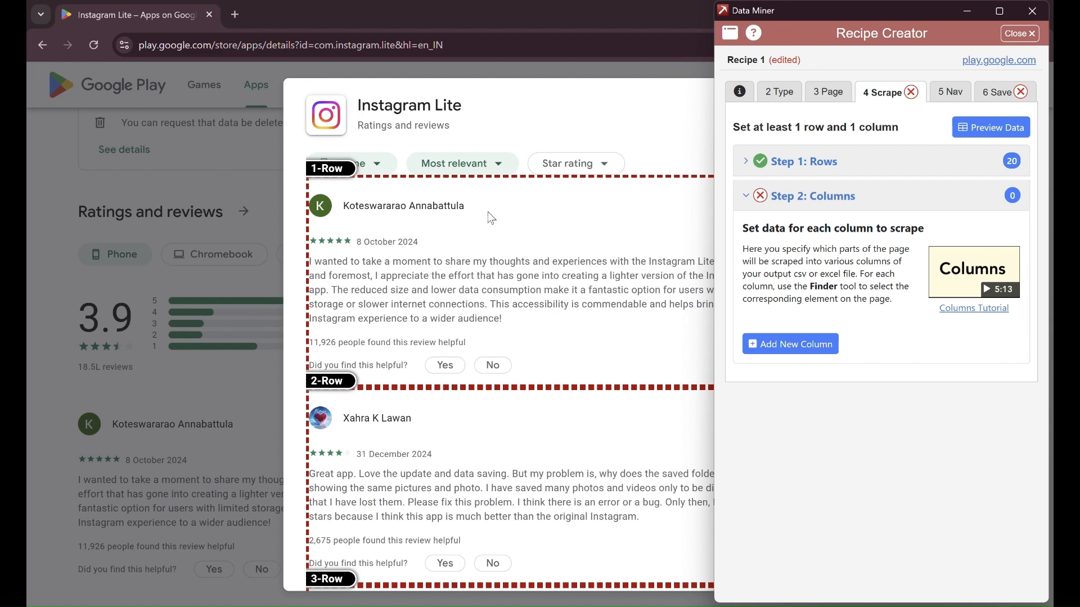
{"action": "left_click", "coordinate": [810, 351]}
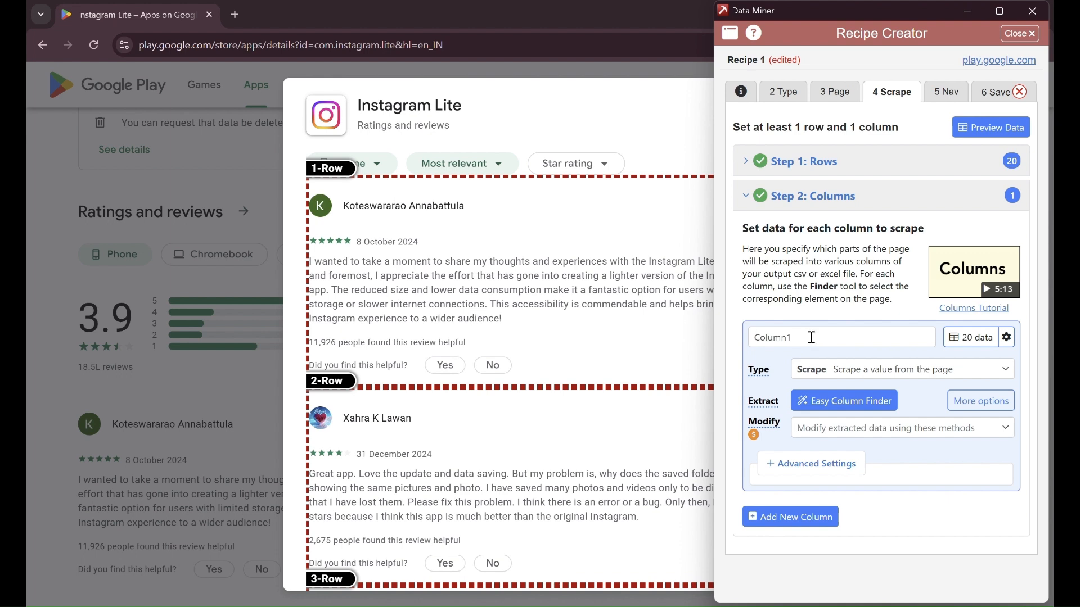
{"action": "left_click_drag", "start_coordinate": [811, 337], "coordinate": [693, 338]}
{"action": "type", "text": "R"}
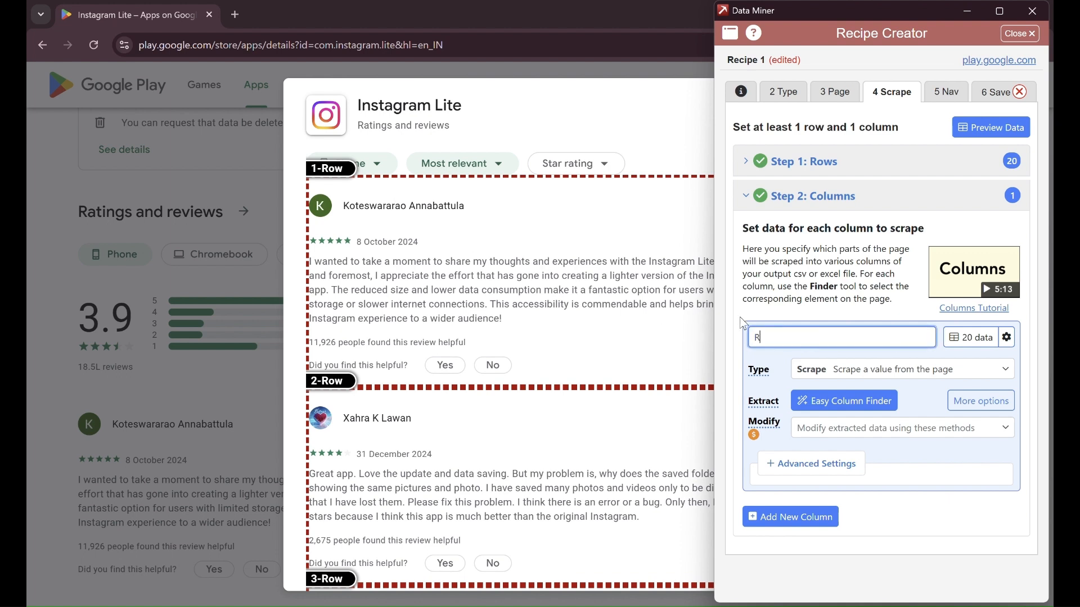
{"action": "type", "text": "eviewer Name"}
{"action": "left_click", "coordinate": [857, 400]}
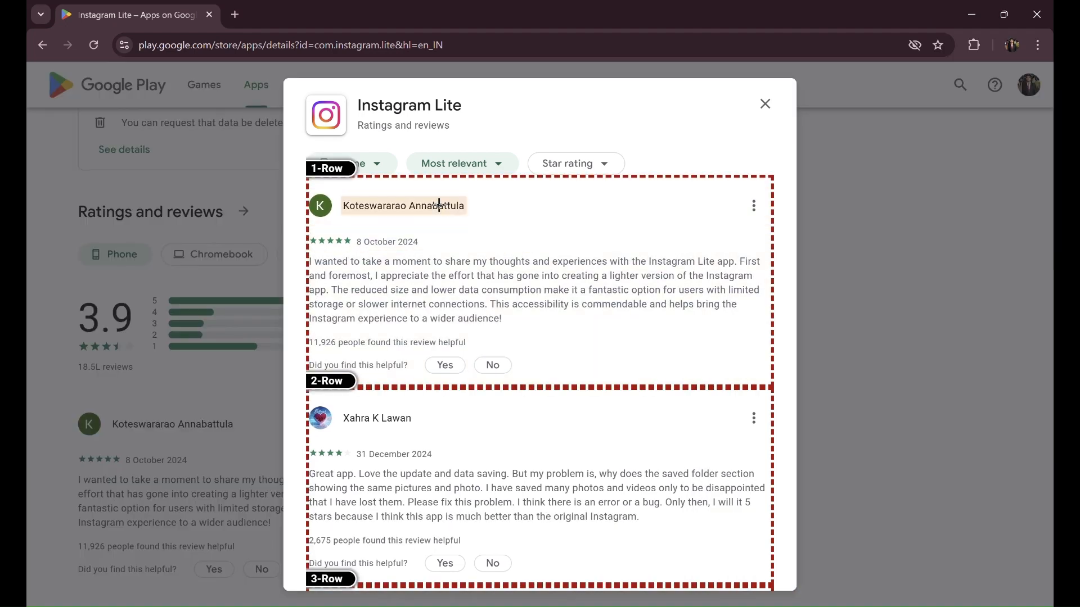
{"action": "left_click", "coordinate": [439, 205]}
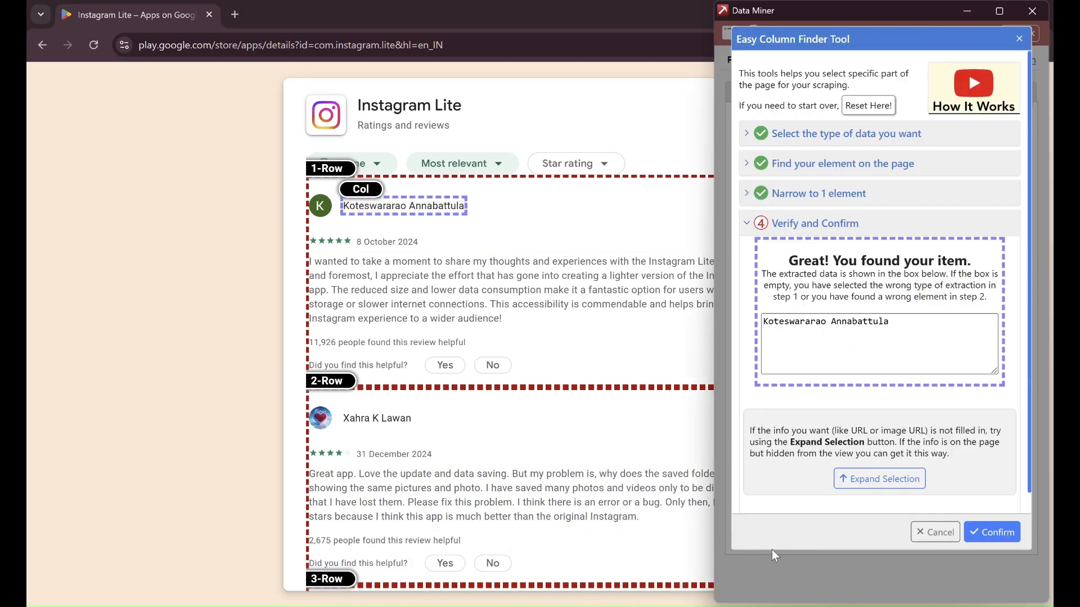
{"action": "left_click", "coordinate": [996, 532]}
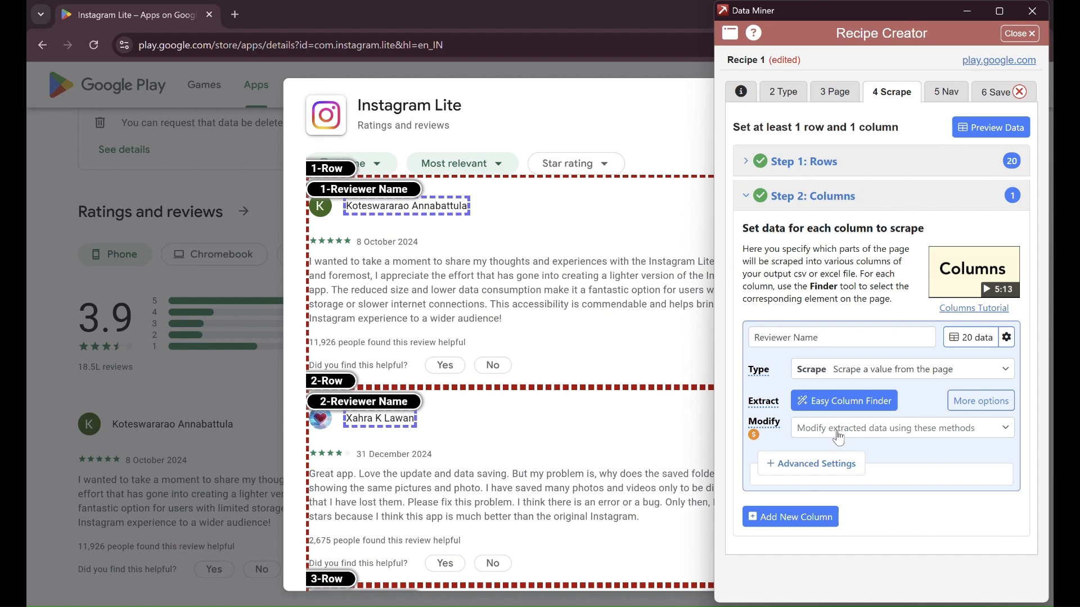
- Add a second column for the review text and pick it from the page
{"action": "left_click", "coordinate": [819, 517]}
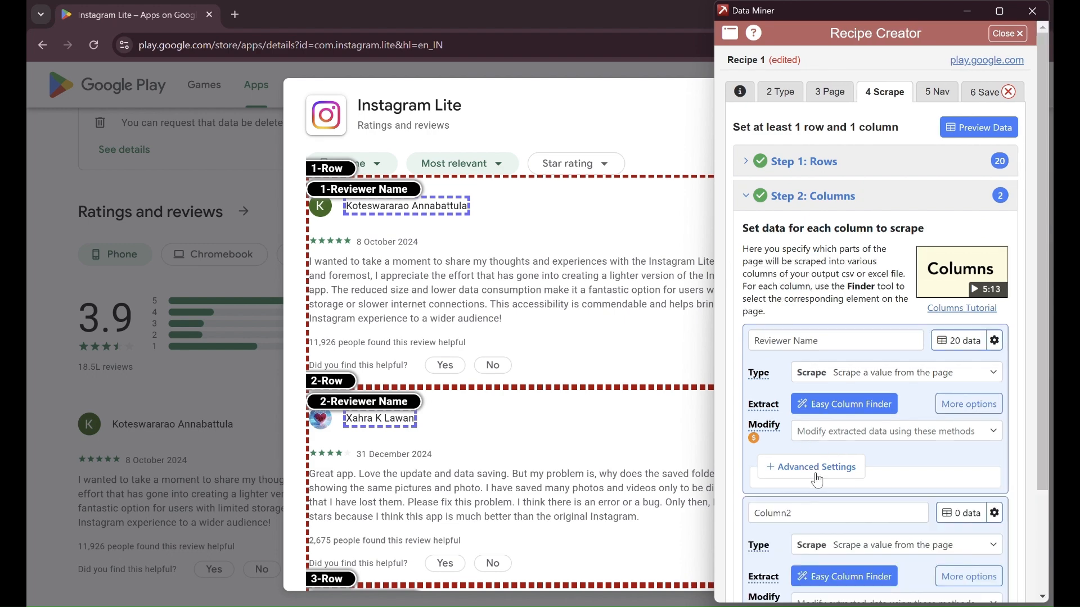
{"action": "left_click", "coordinate": [803, 516]}
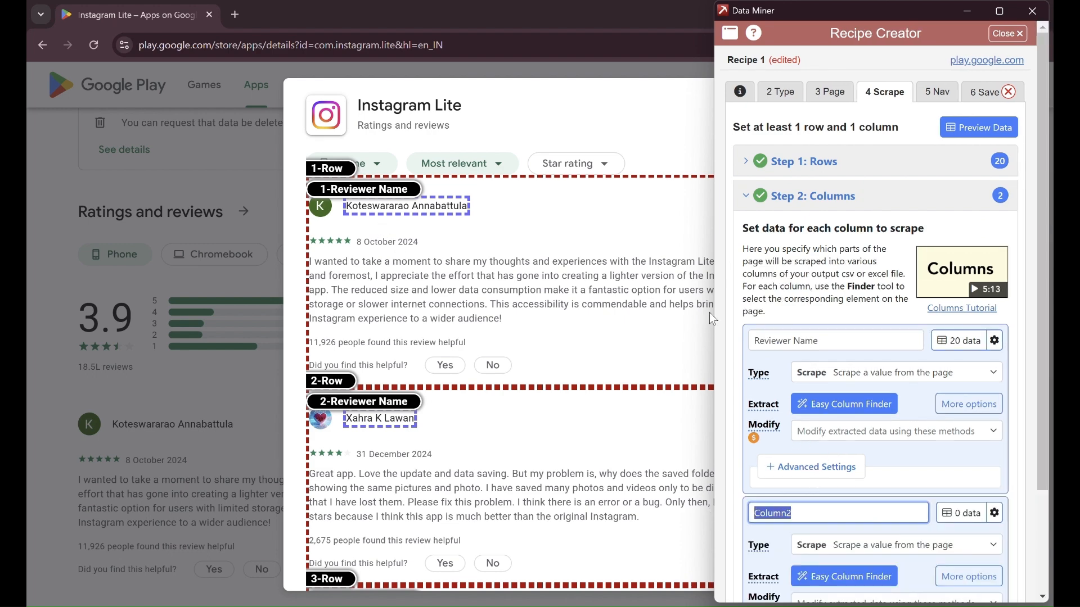
{"action": "type", "text": "Reviewe"}
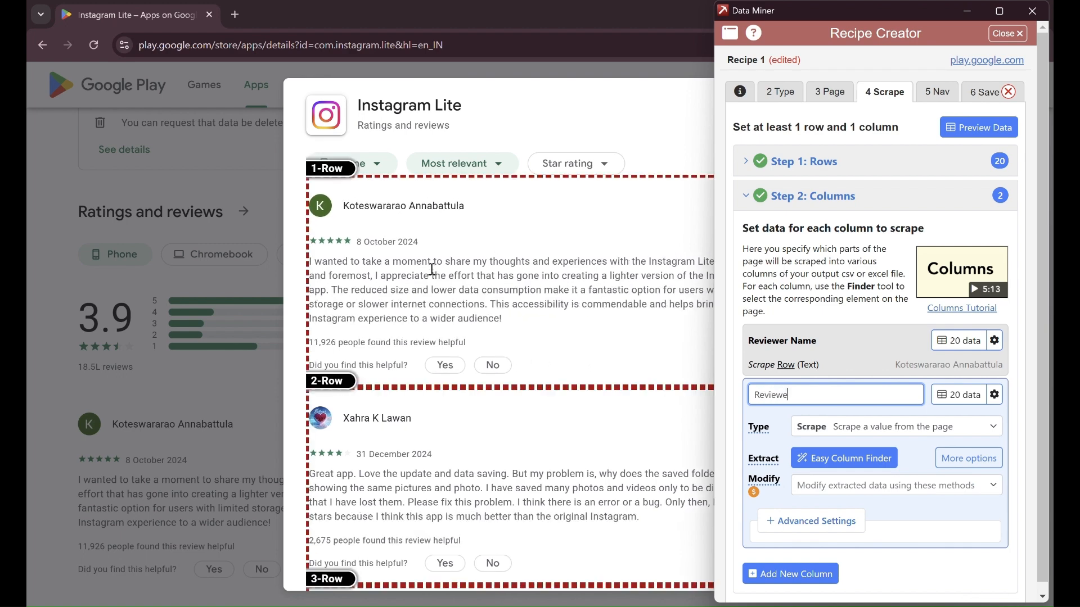
{"action": "type", "text": "w text"}
{"action": "left_click", "coordinate": [879, 465]}
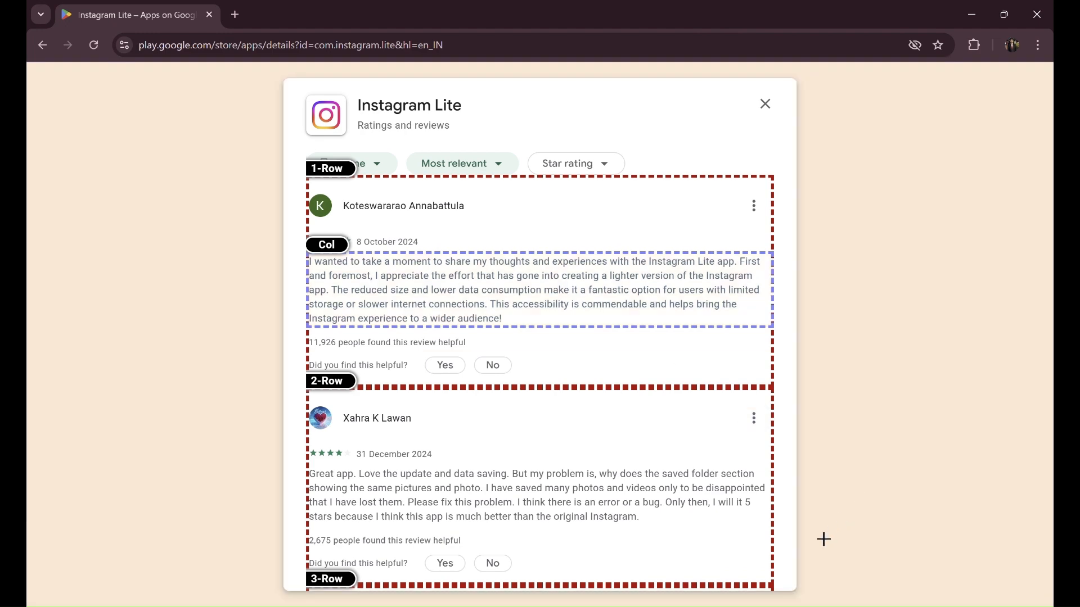
{"action": "mouse_move", "coordinate": [753, 606]}
{"action": "left_click", "coordinate": [991, 532]}
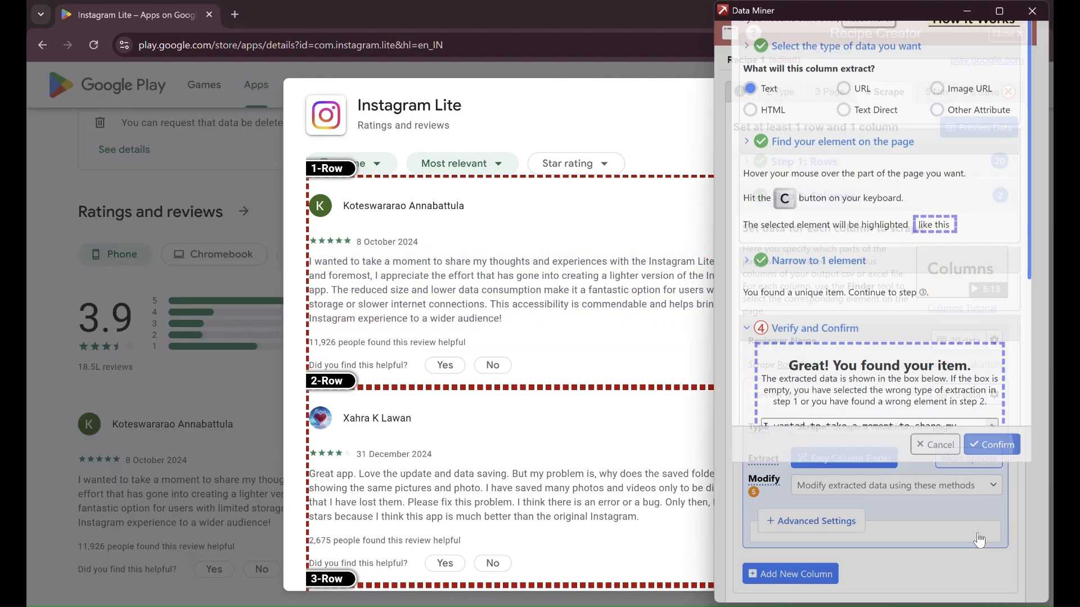
- Add a Review date column picked from the first review's date
{"action": "left_click", "coordinate": [793, 574]}
{"action": "left_click", "coordinate": [793, 445]}
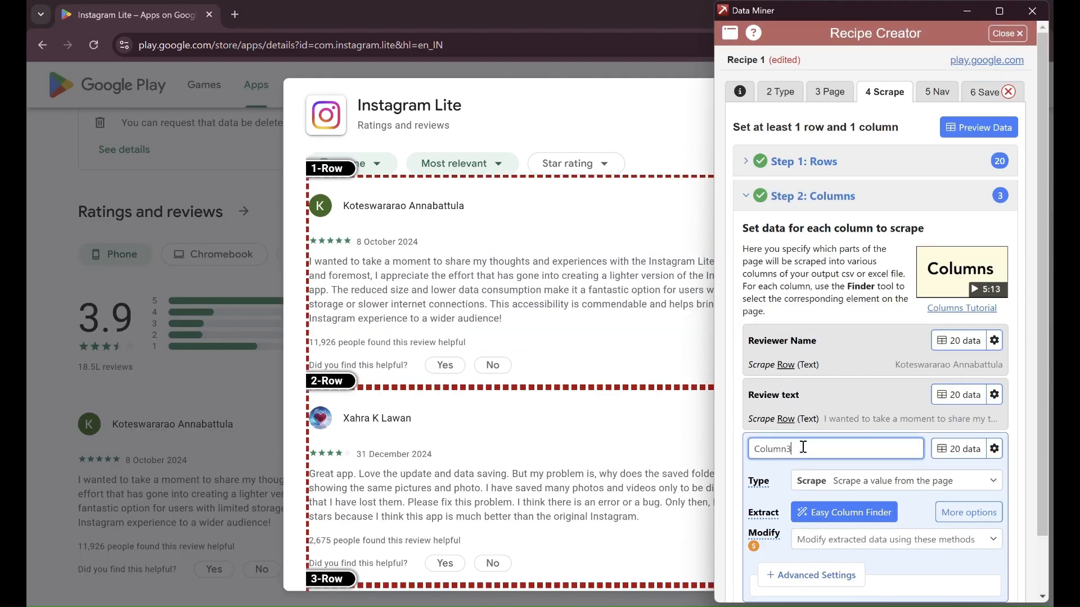
{"action": "type", "text": "Review date"}
{"action": "left_click", "coordinate": [844, 512]}
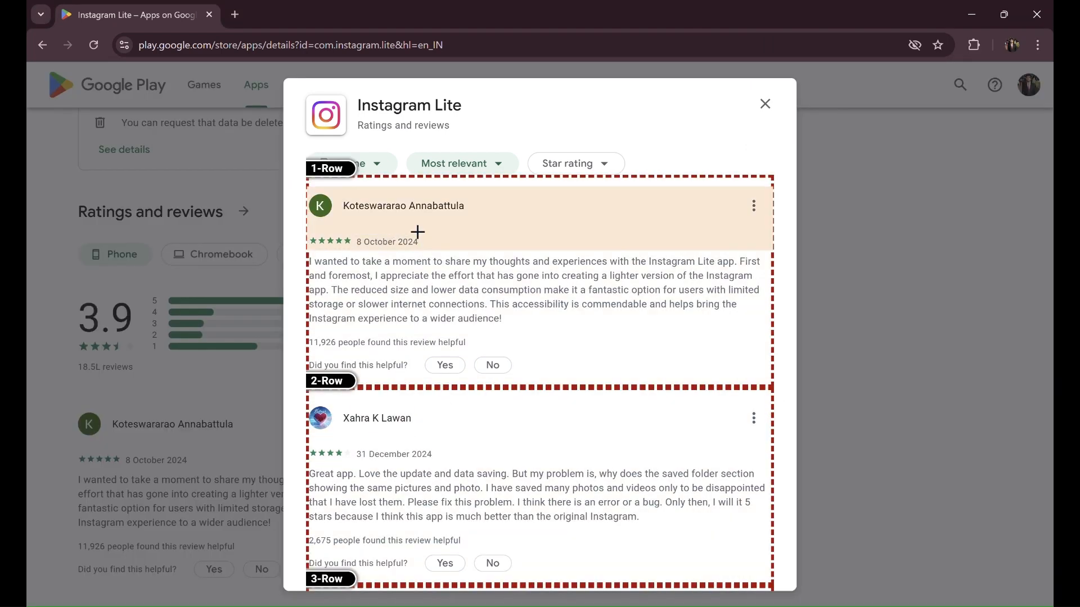
{"action": "left_click", "coordinate": [408, 241]}
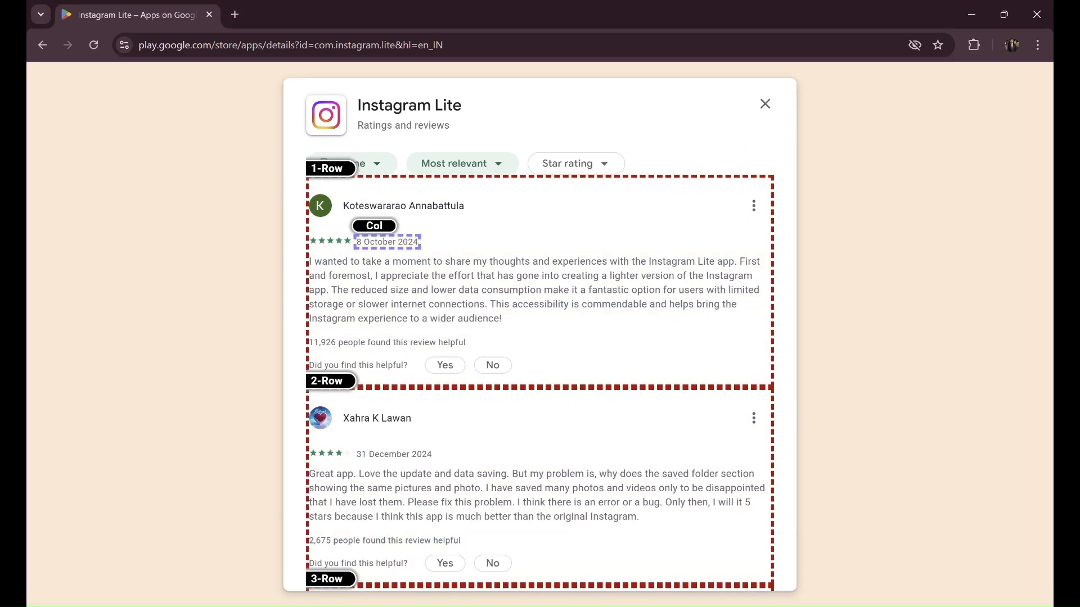
{"action": "left_click", "coordinate": [993, 532]}
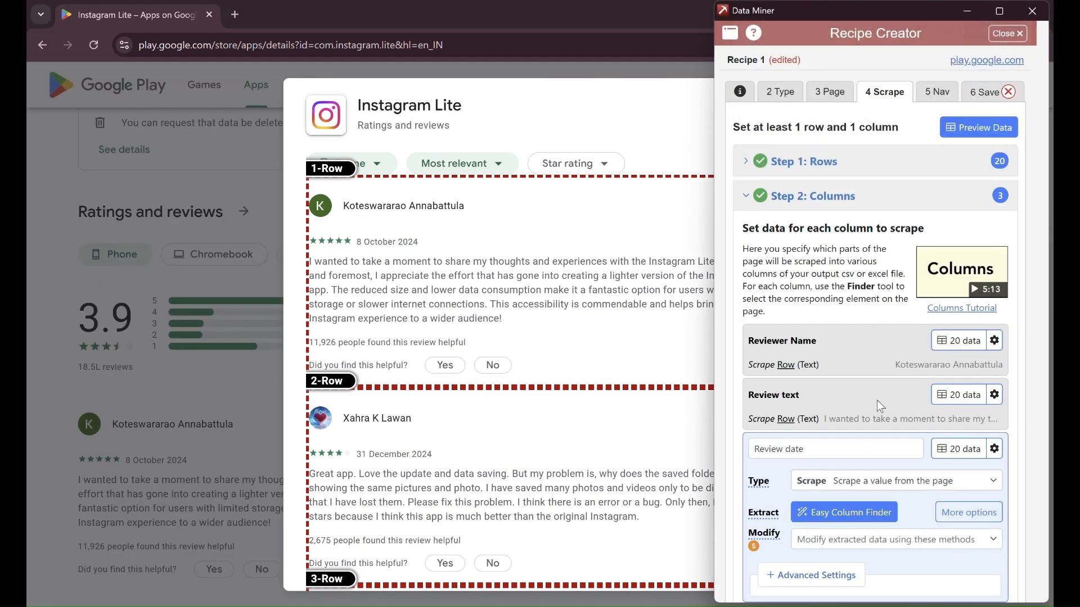
- Add a Ratings column taking the star rating's aria-label attribute
{"action": "left_click", "coordinate": [775, 564]}
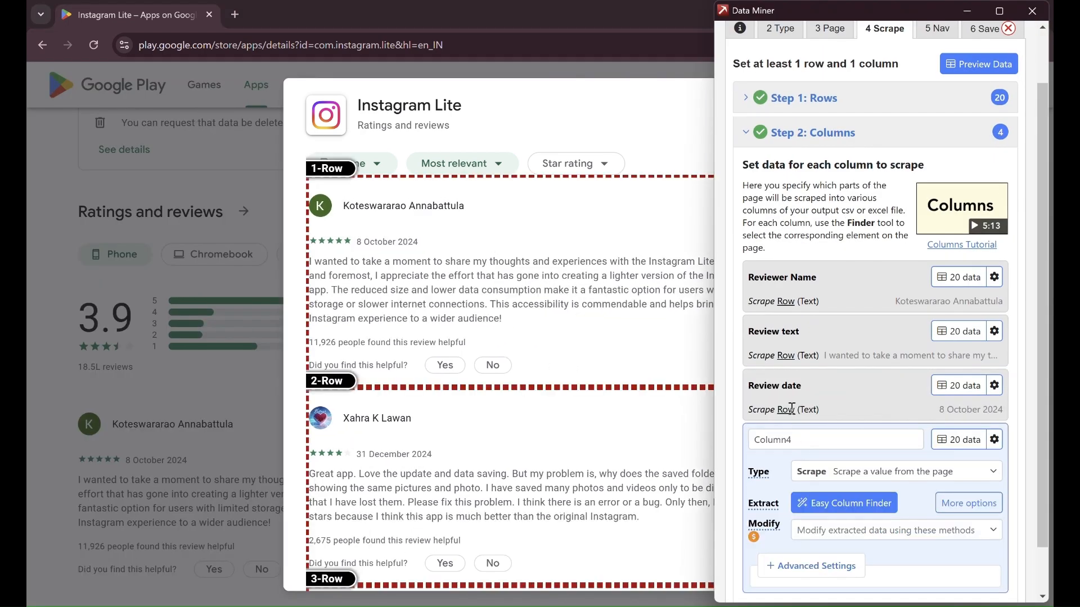
{"action": "double_click", "coordinate": [798, 438]}
{"action": "type", "text": "Ratings"}
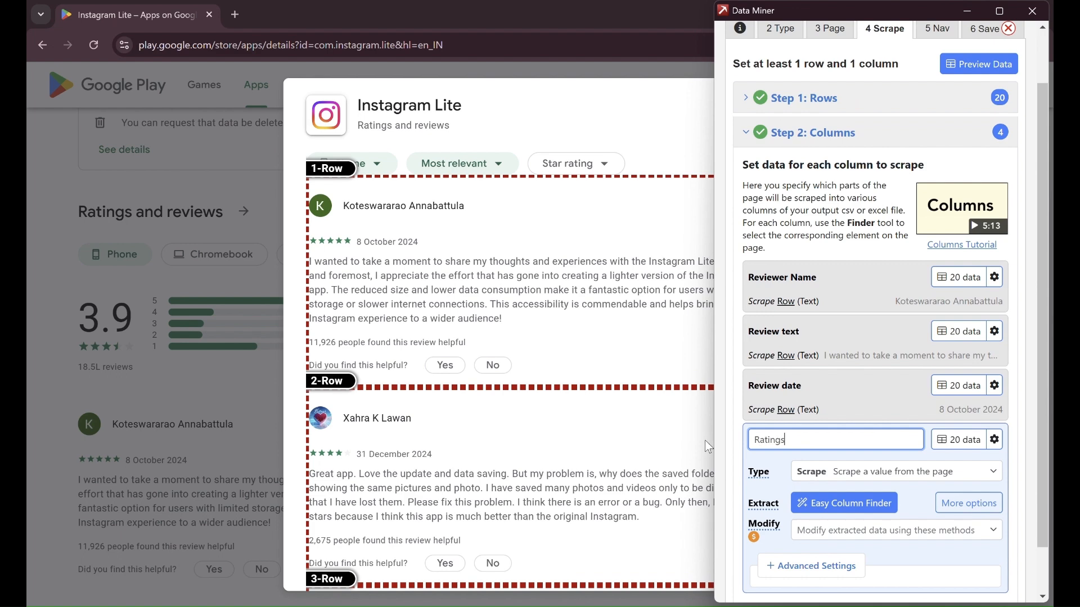
{"action": "left_click", "coordinate": [869, 505]}
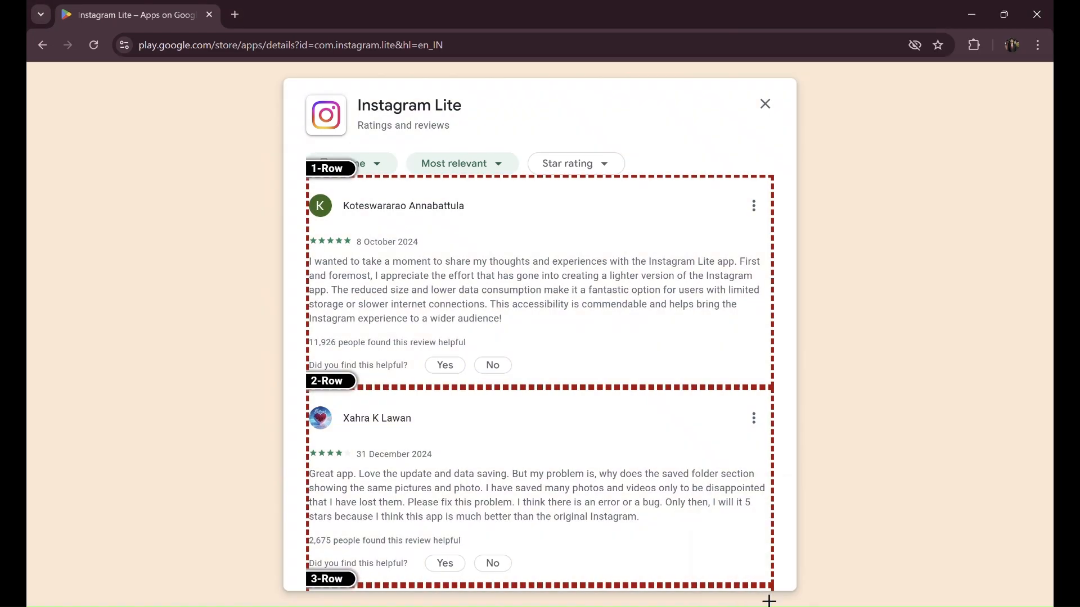
{"action": "left_click", "coordinate": [754, 595]}
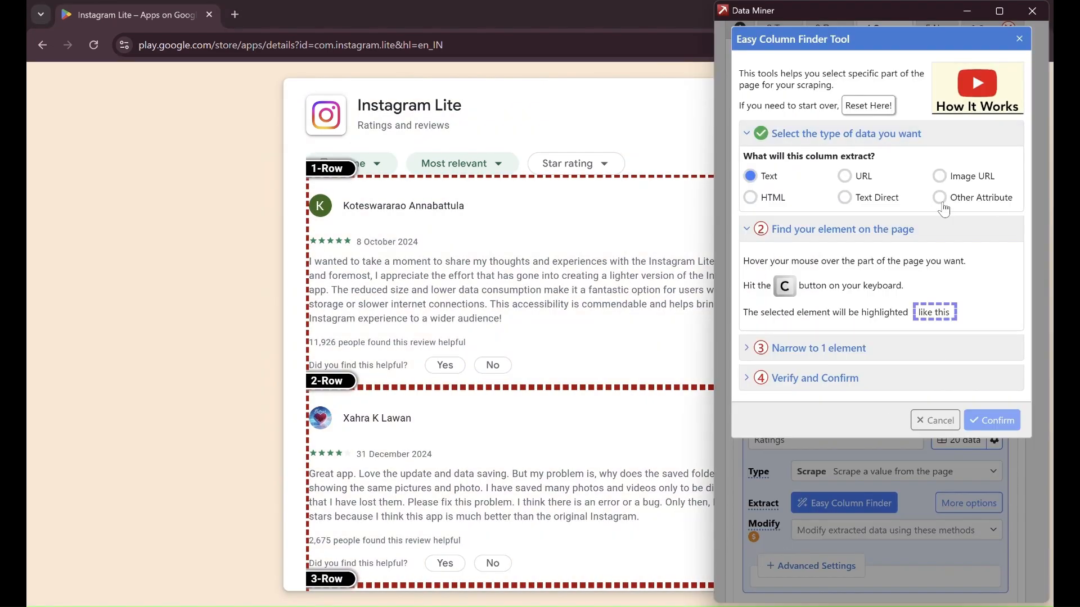
{"action": "left_click", "coordinate": [943, 205]}
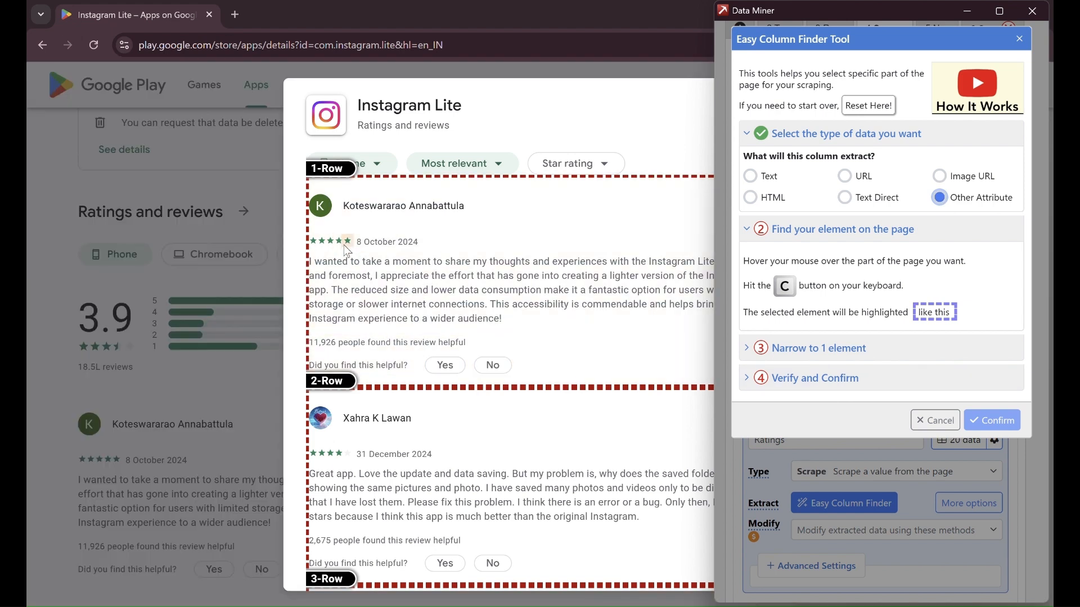
{"action": "left_click", "coordinate": [351, 248]}
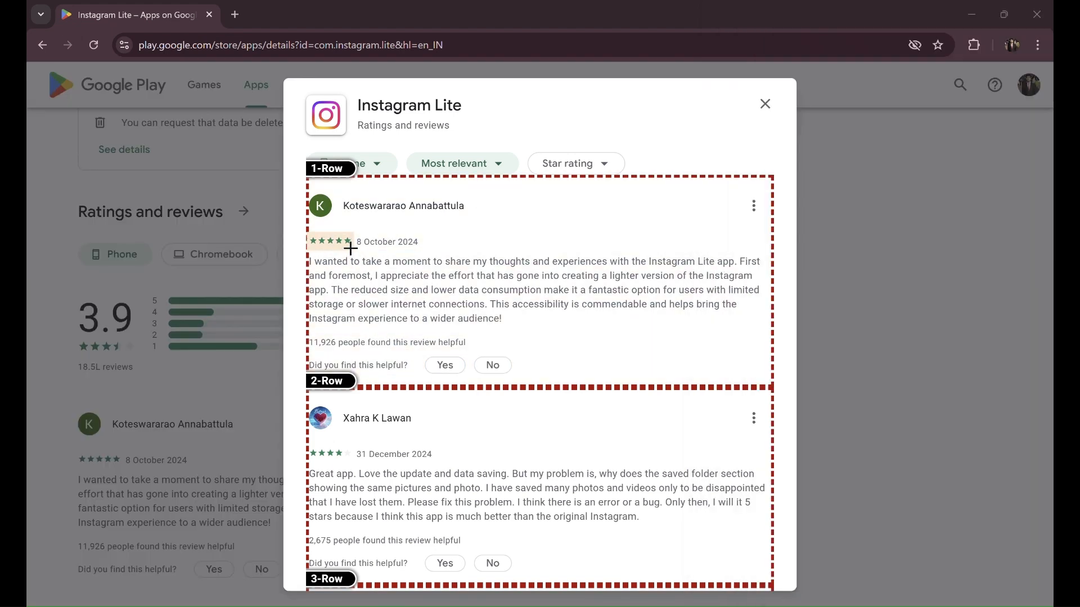
{"action": "left_click", "coordinate": [351, 248]}
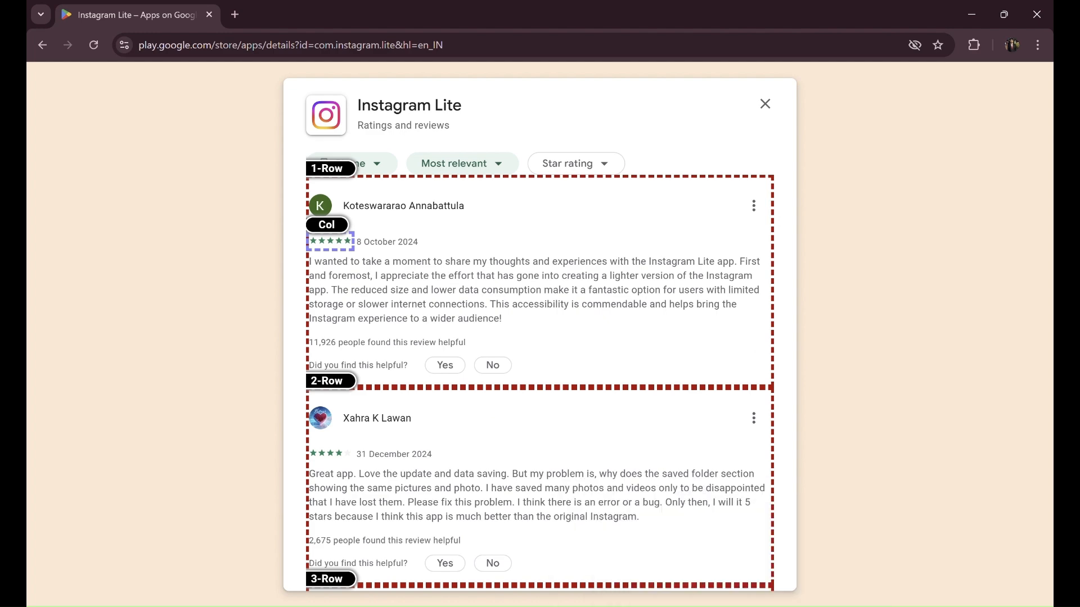
{"action": "left_click", "coordinate": [754, 605]}
{"action": "left_click", "coordinate": [789, 334]}
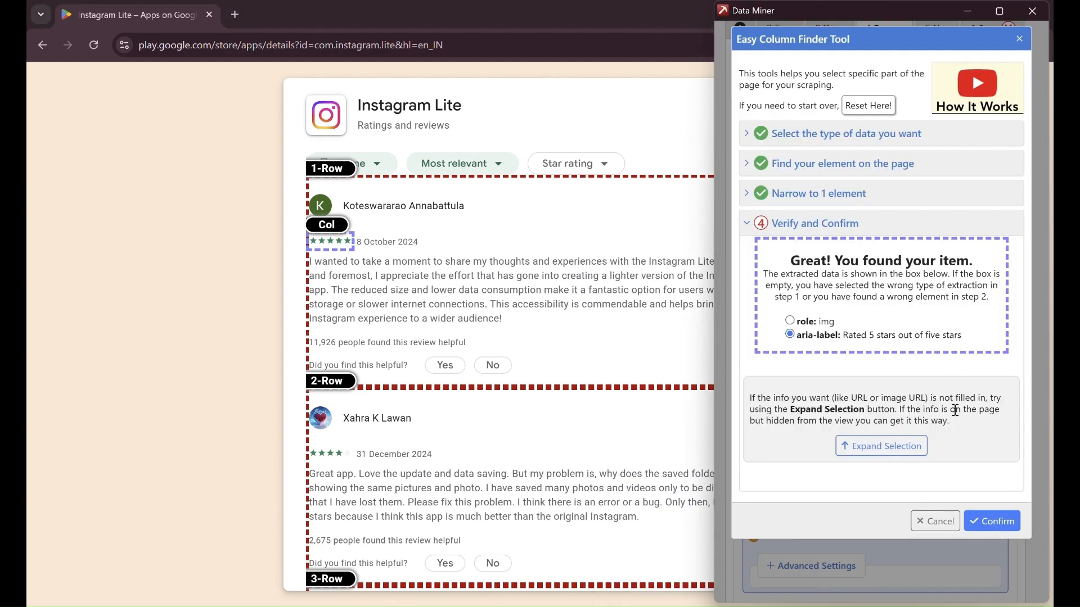
{"action": "left_click", "coordinate": [994, 521]}
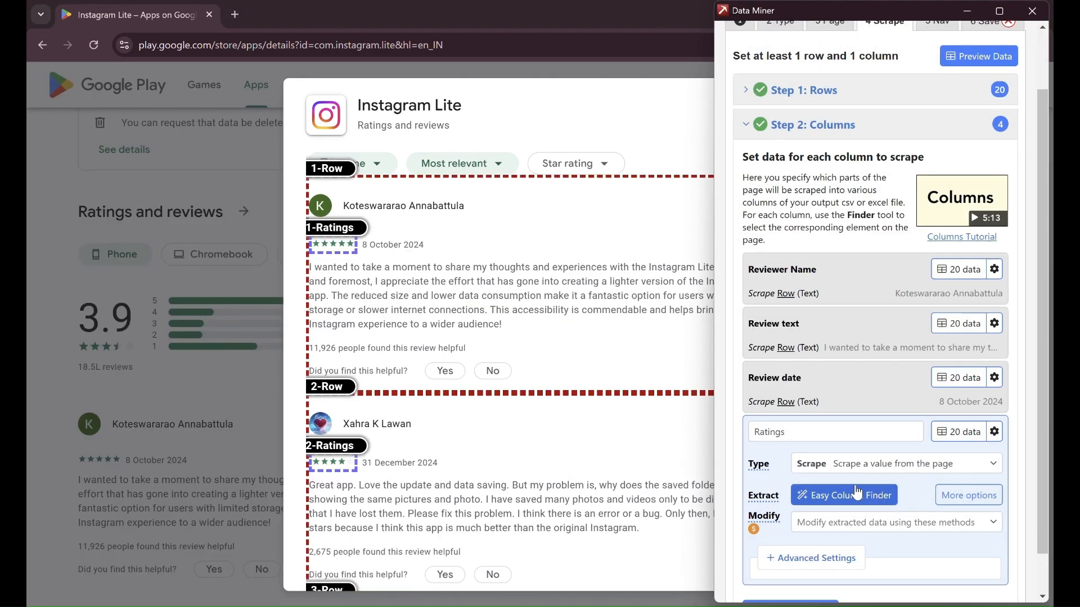
- Add a Helpful review column picked from the review's helpful-count line
{"action": "left_click", "coordinate": [790, 565]}
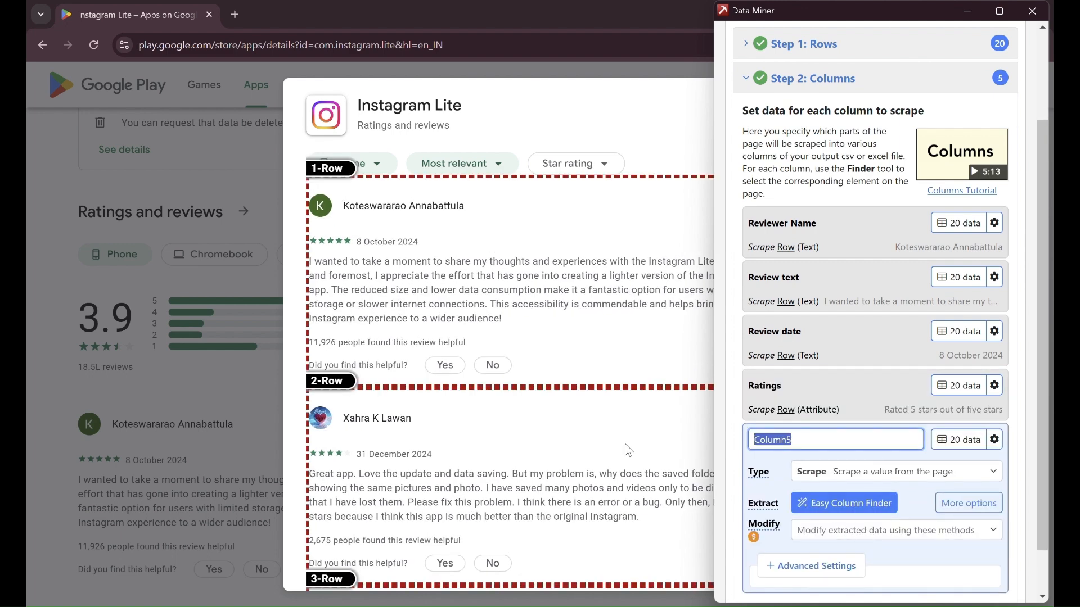
{"action": "type", "text": "Helpful review"}
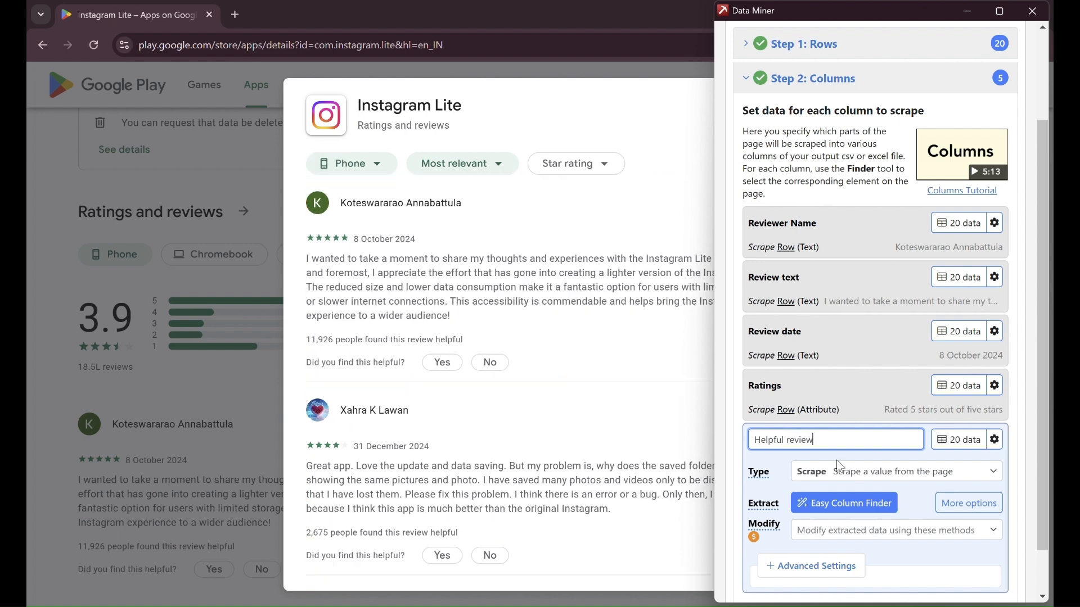
{"action": "left_click", "coordinate": [844, 503]}
{"action": "left_click", "coordinate": [434, 349]}
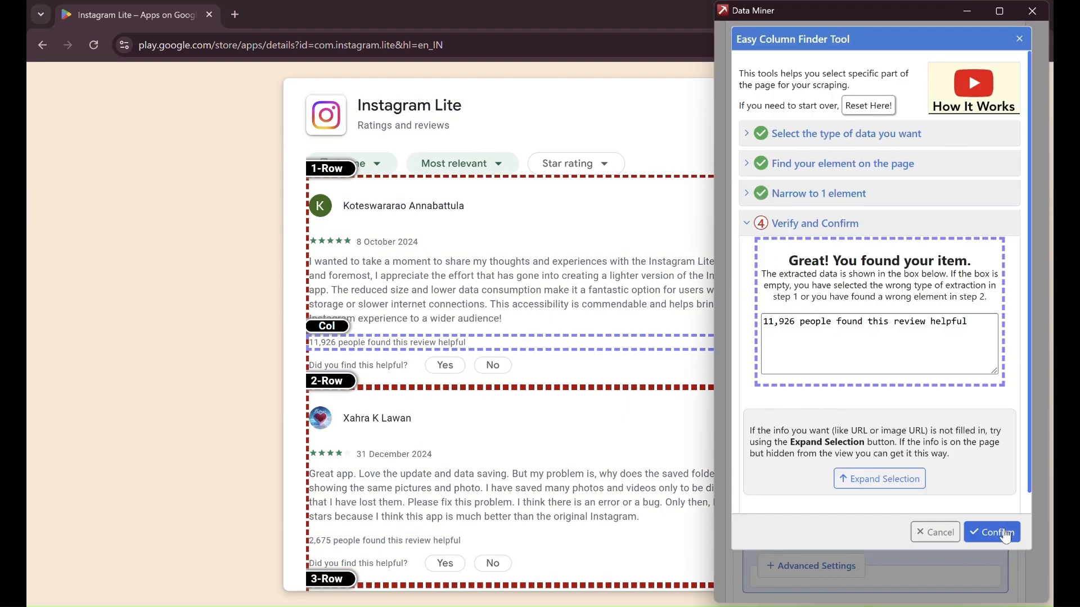
{"action": "left_click", "coordinate": [994, 528]}
{"action": "scroll", "coordinate": [835, 431], "scroll_direction": "up", "scroll_amount": 5}
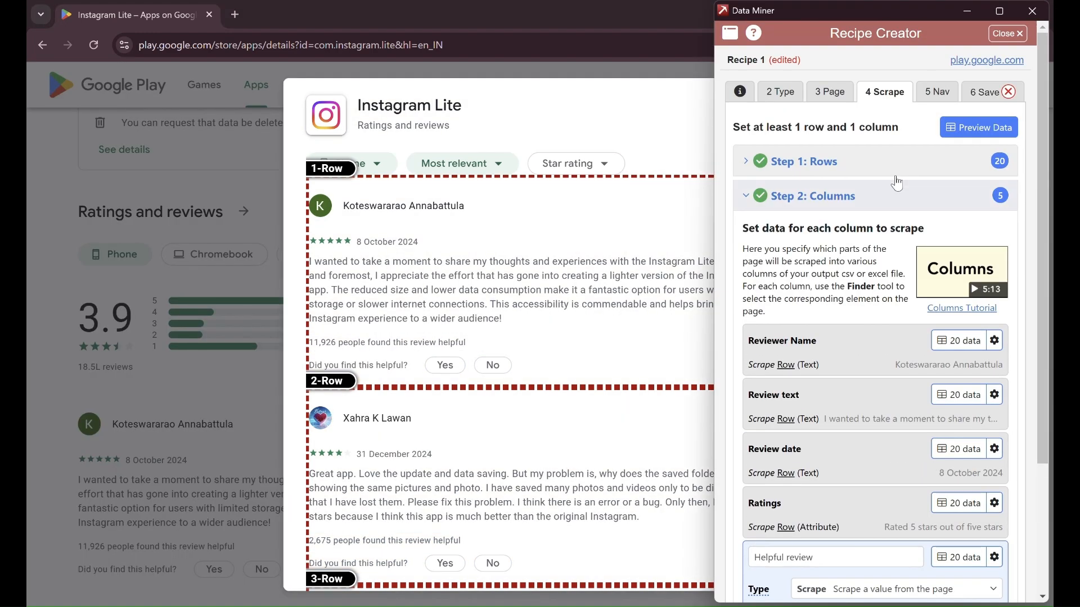
- Rename the recipe to 'Recipe tanp' and save it
{"action": "left_click", "coordinate": [984, 98]}
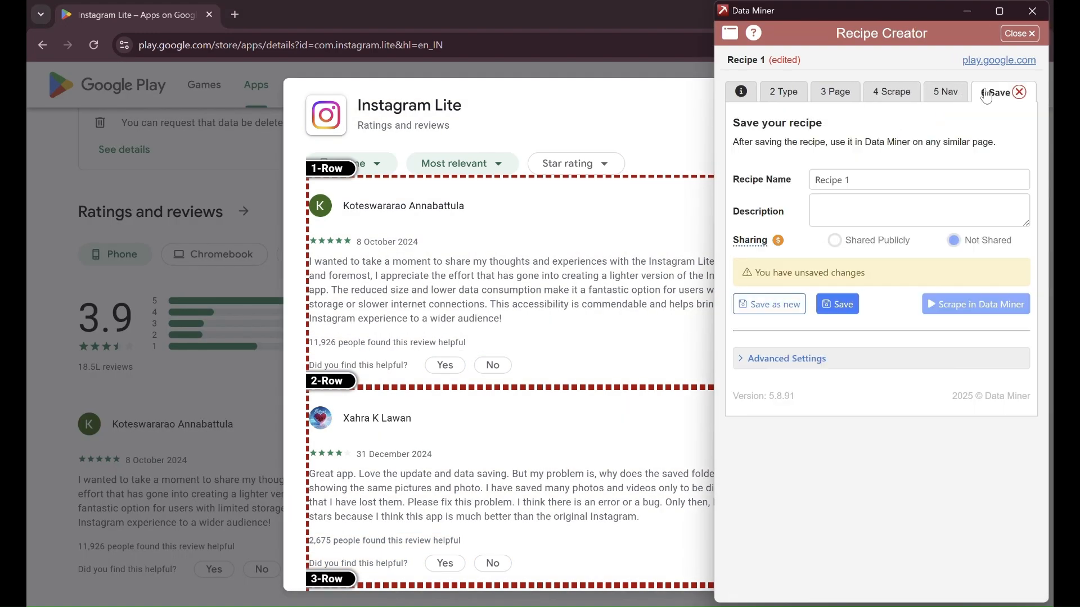
{"action": "left_click", "coordinate": [856, 182]}
{"action": "key", "text": "BackSpace"}
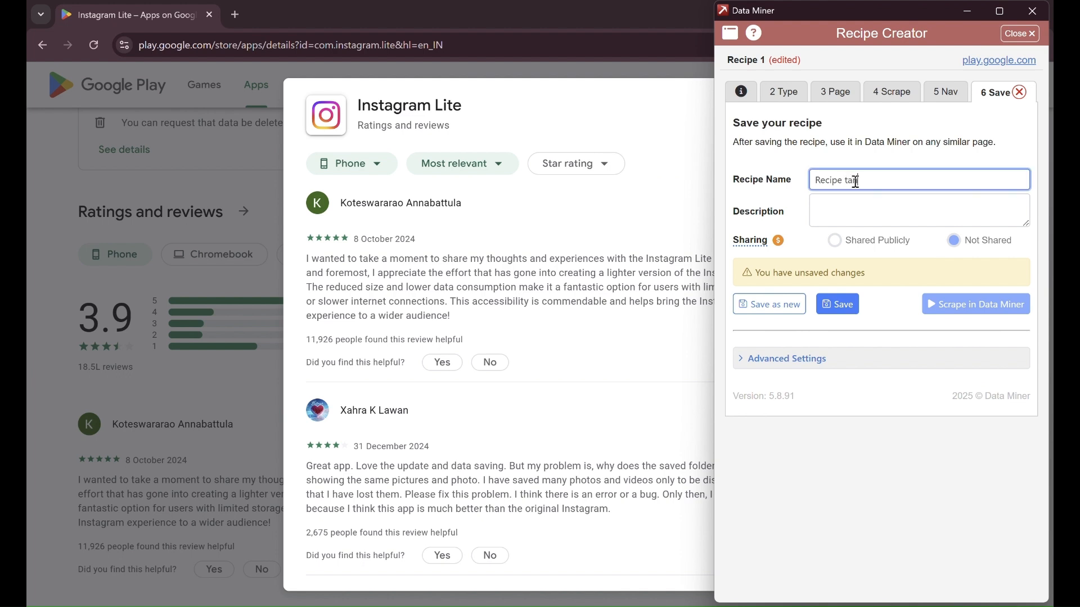
{"action": "left_click", "coordinate": [838, 304]}
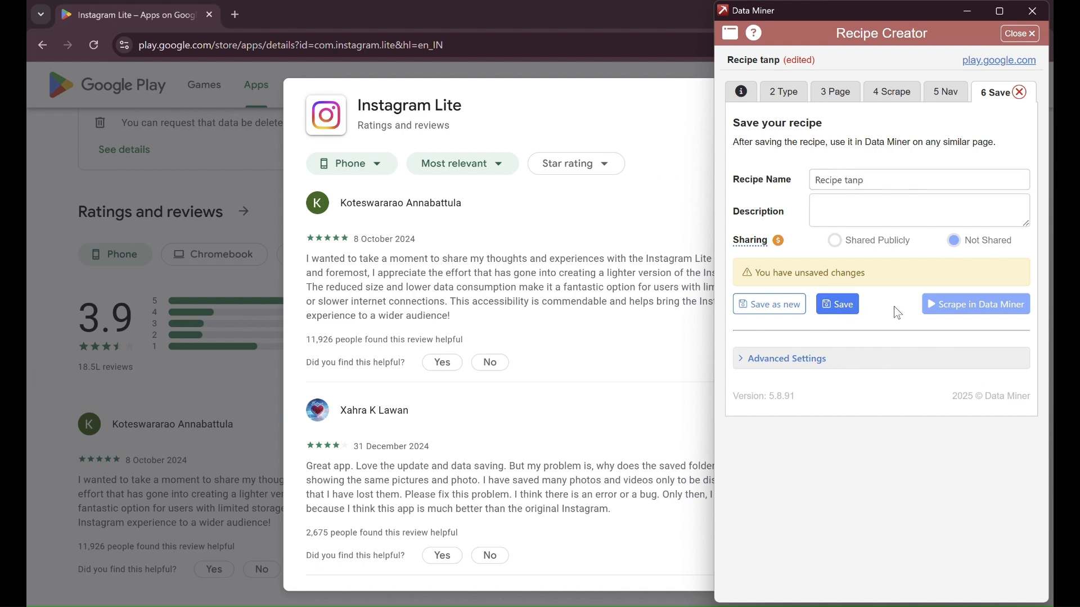
- Open the full Data Miner app and run Recipe tanp from My Recipes
{"action": "left_click", "coordinate": [959, 268]}
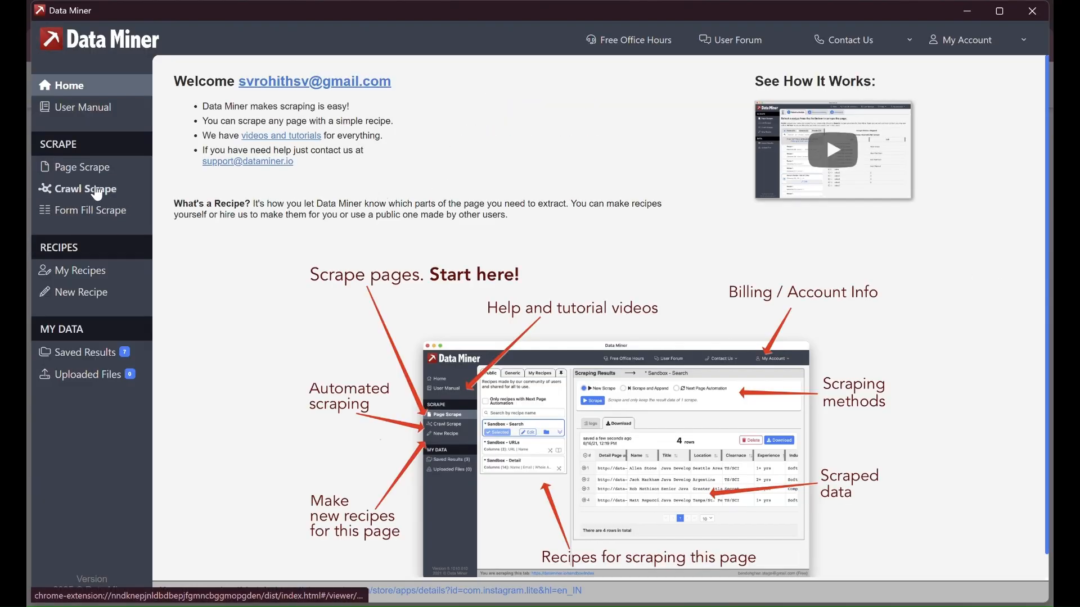
{"action": "left_click", "coordinate": [89, 274]}
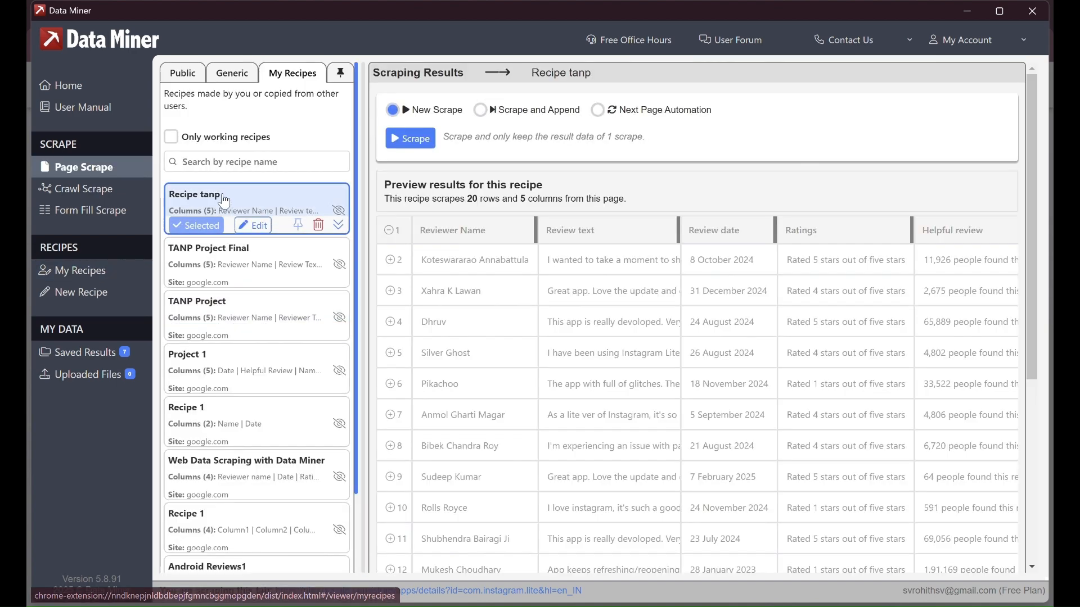
{"action": "left_click", "coordinate": [416, 140]}
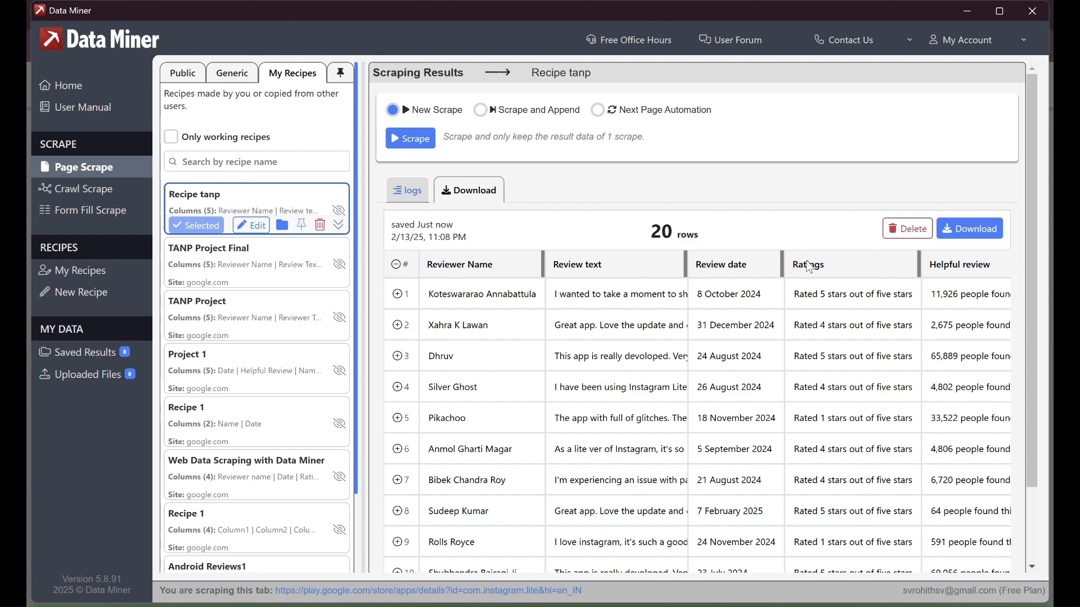
- Download the scraped 20-row results as an Excel file into Downloads
{"action": "left_click", "coordinate": [969, 229]}
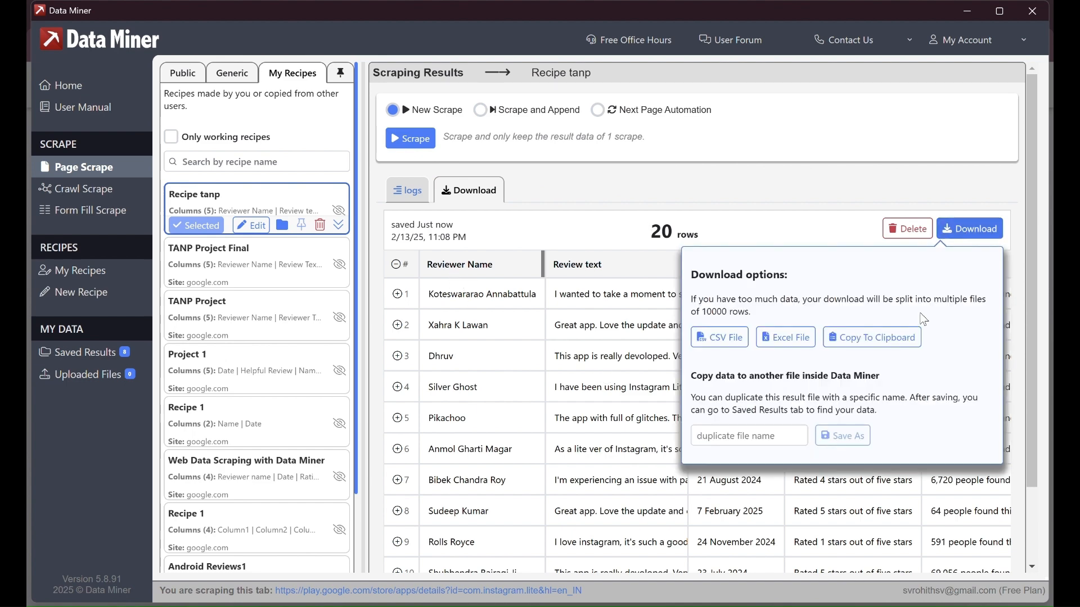
{"action": "left_click", "coordinate": [786, 337]}
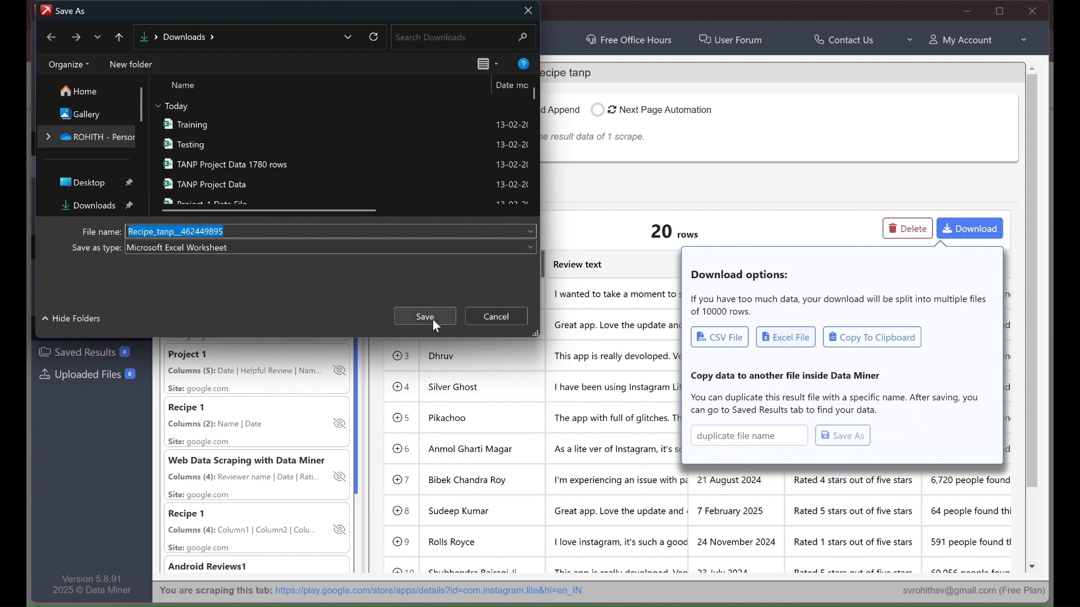
{"action": "left_click", "coordinate": [433, 319]}
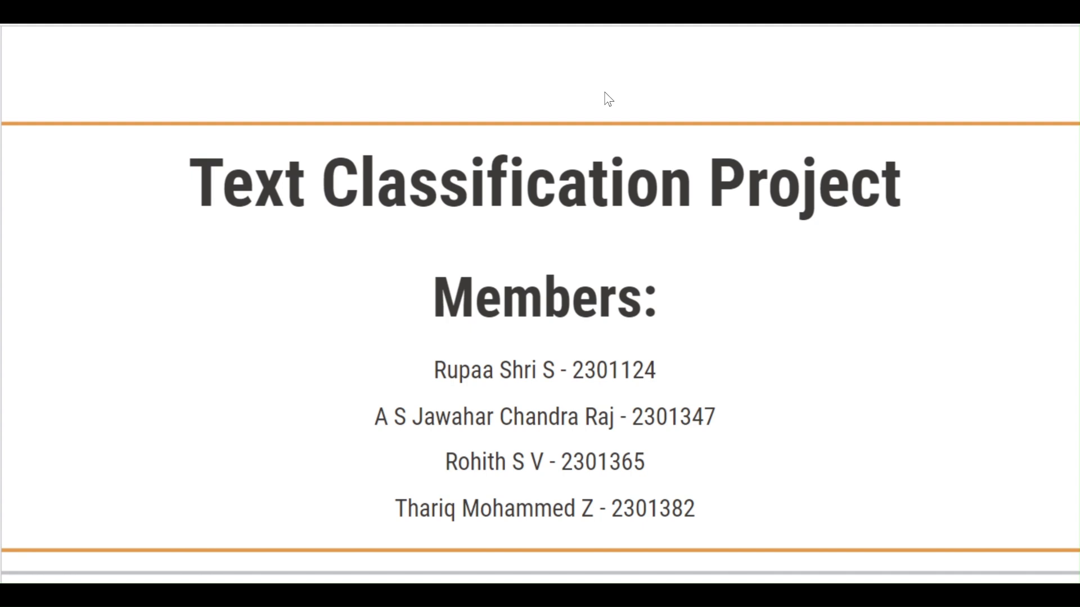
- Review the Rule Engine's LIKE rules that classify star ratings, then close its dialog
{"action": "scroll", "coordinate": [605, 93], "scroll_direction": "down", "scroll_amount": 10}
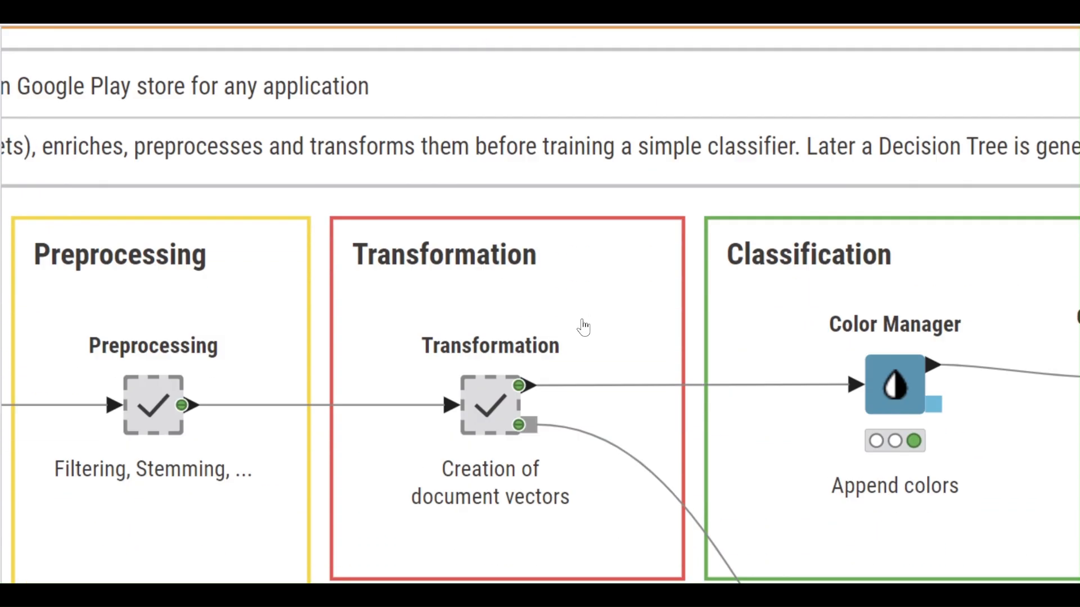
{"action": "scroll", "coordinate": [289, 376], "scroll_direction": "left", "scroll_amount": 18}
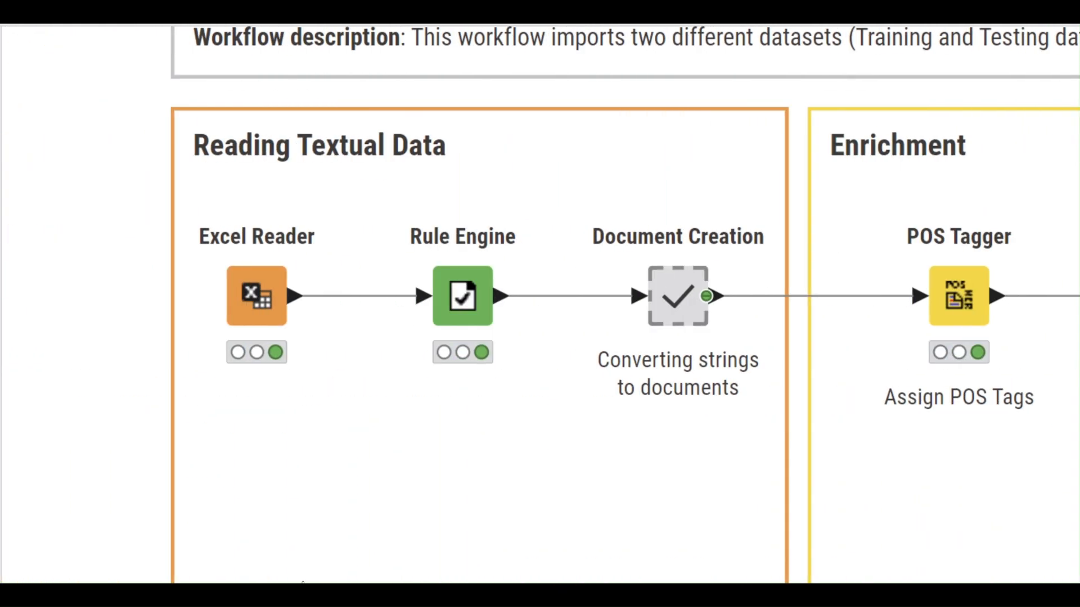
{"action": "mouse_move", "coordinate": [270, 327]}
{"action": "left_click", "coordinate": [264, 305]}
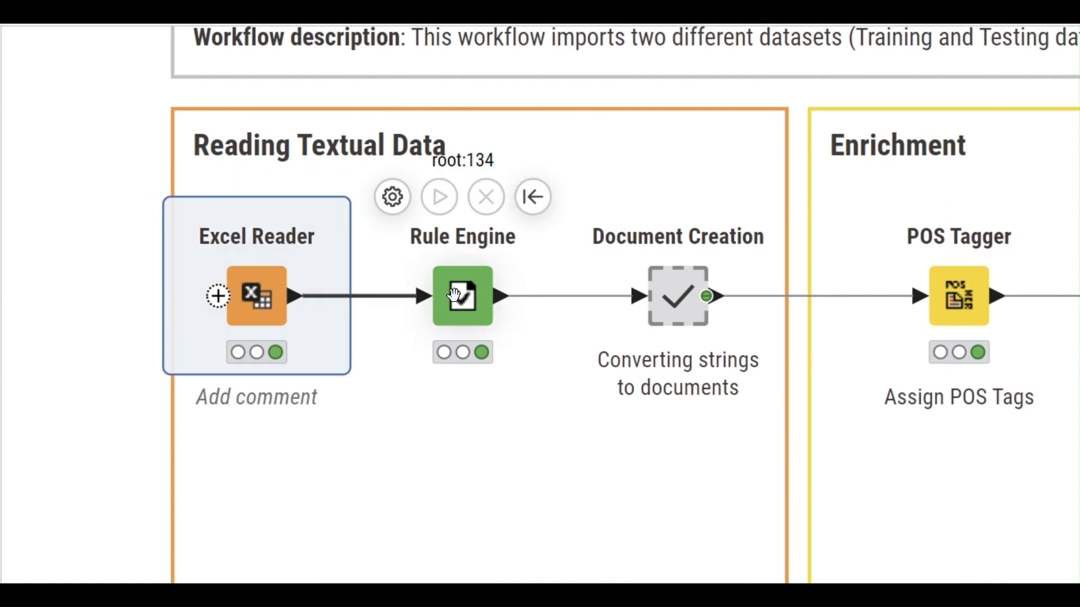
{"action": "left_click", "coordinate": [467, 297]}
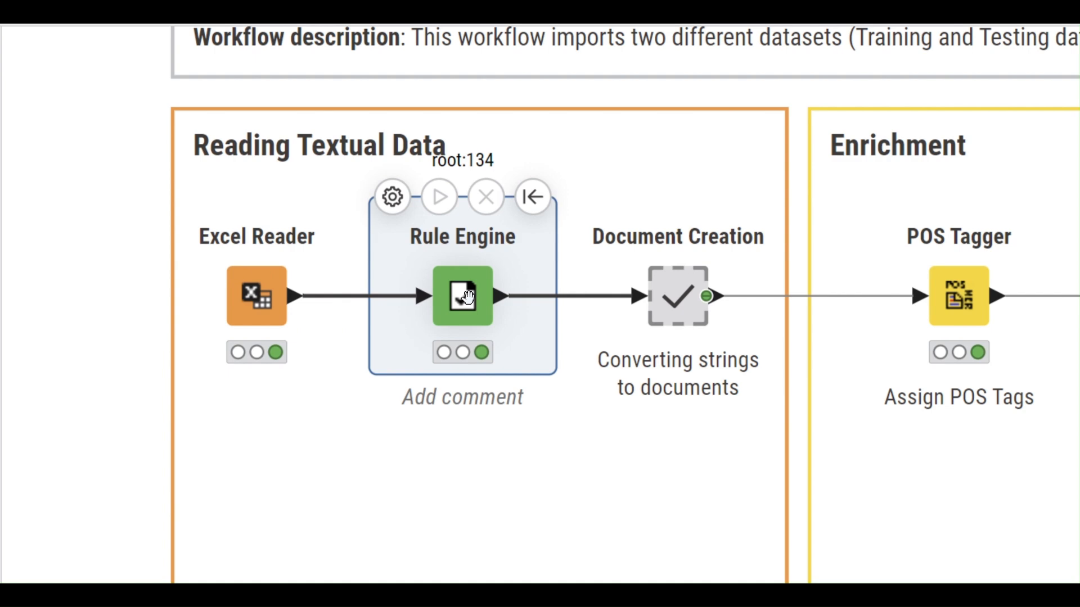
{"action": "double_click", "coordinate": [469, 299]}
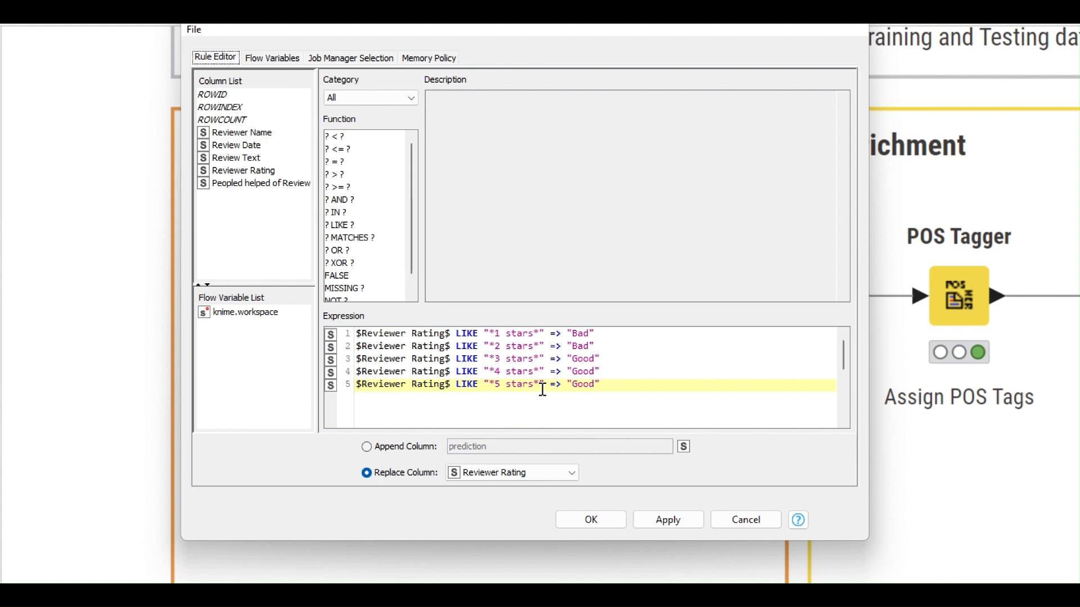
{"action": "left_click", "coordinate": [756, 520]}
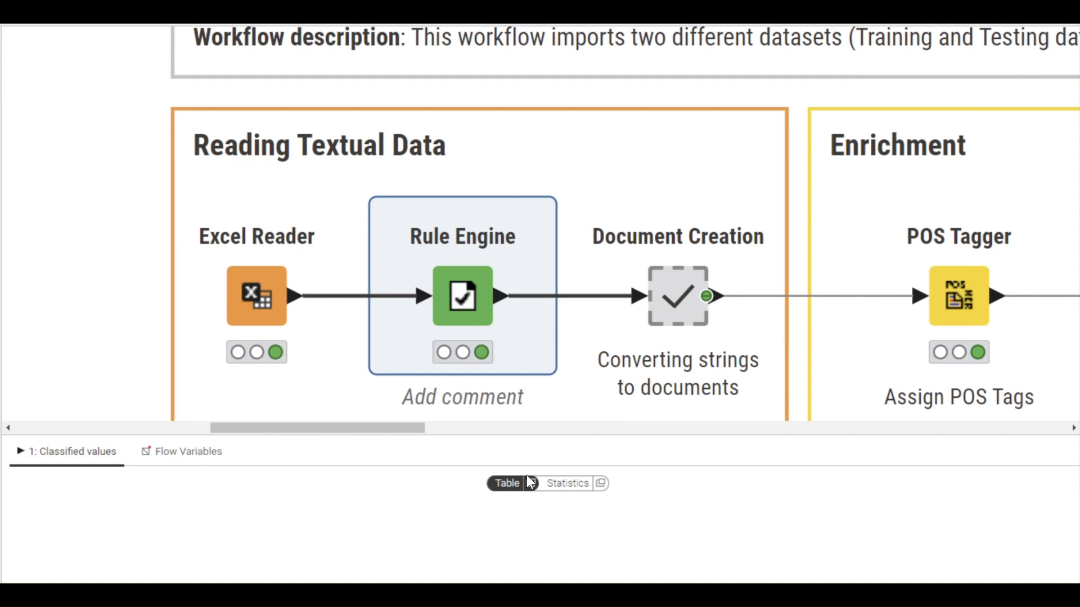
- Compare the Excel Reader's raw star ratings with the Rule Engine's Good/Bad labels
{"action": "left_click_drag", "start_coordinate": [532, 442], "coordinate": [530, 338]}
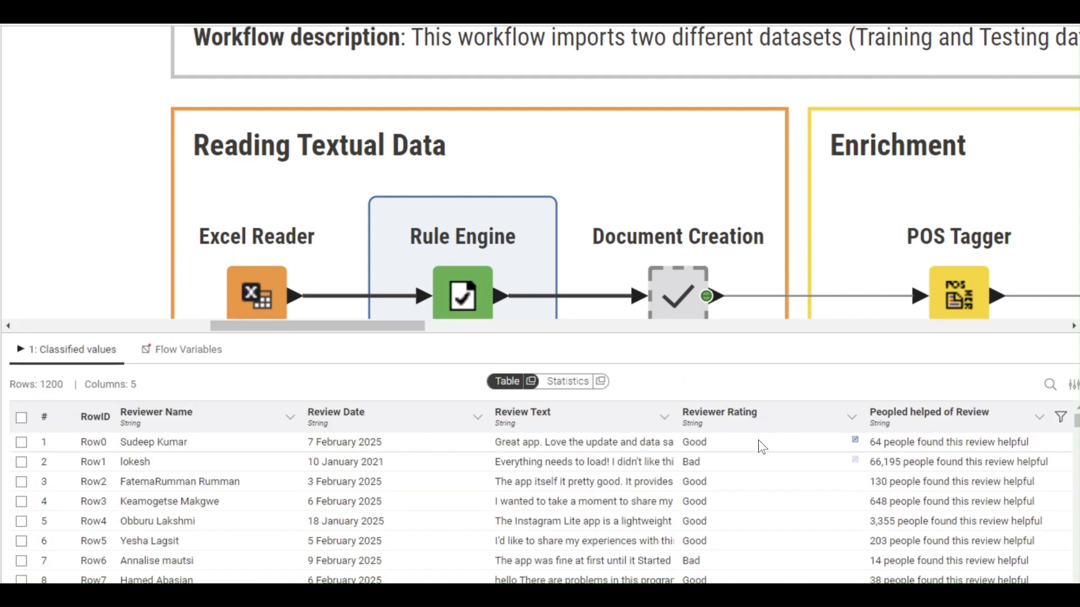
{"action": "left_click", "coordinate": [279, 301]}
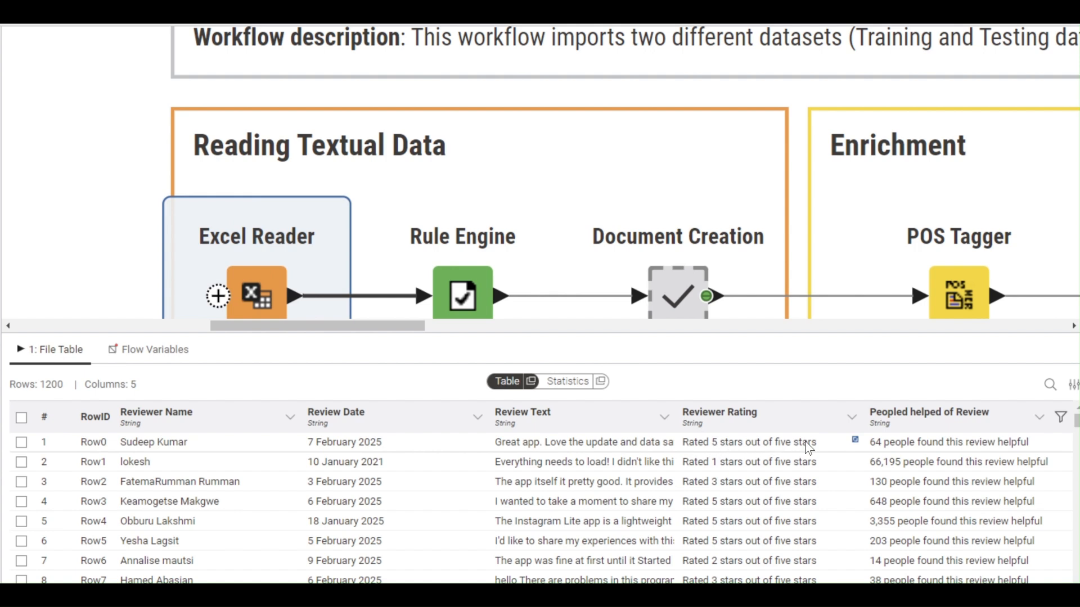
{"action": "left_click", "coordinate": [469, 310]}
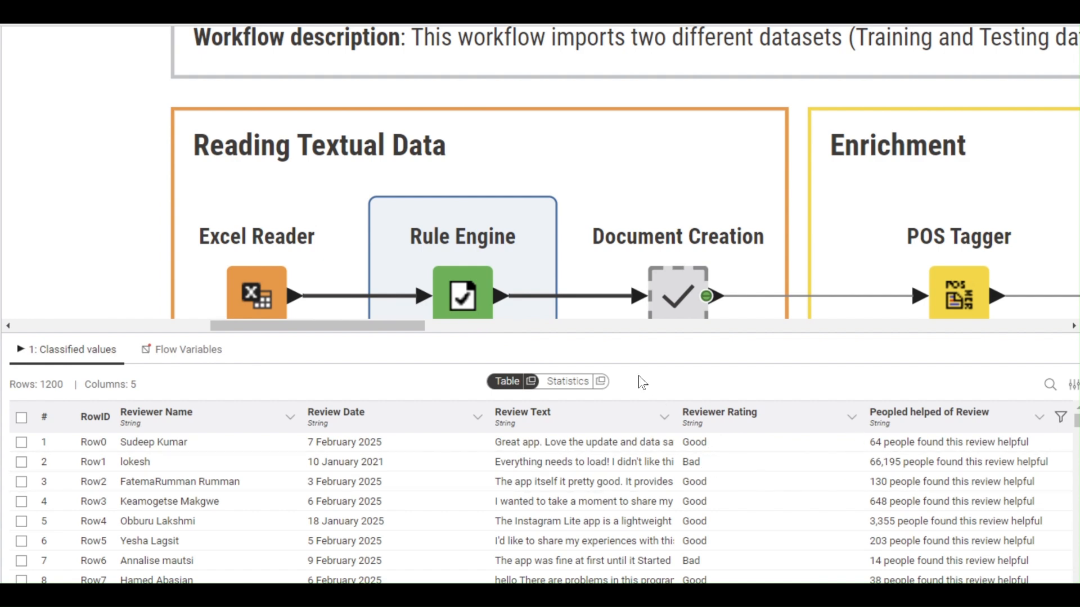
{"action": "scroll", "coordinate": [624, 242], "scroll_direction": "down", "scroll_amount": 3}
{"action": "left_click", "coordinate": [677, 139]}
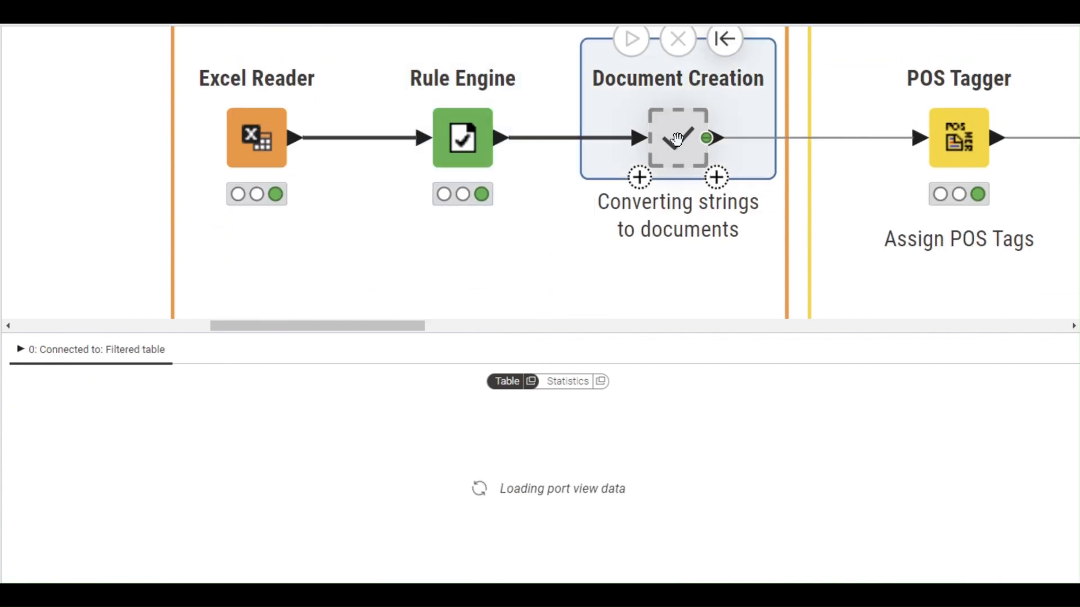
- Inside Document Creation, inspect the Row Filter output and the Row Filter and Strings to Document settings
{"action": "double_click", "coordinate": [677, 139]}
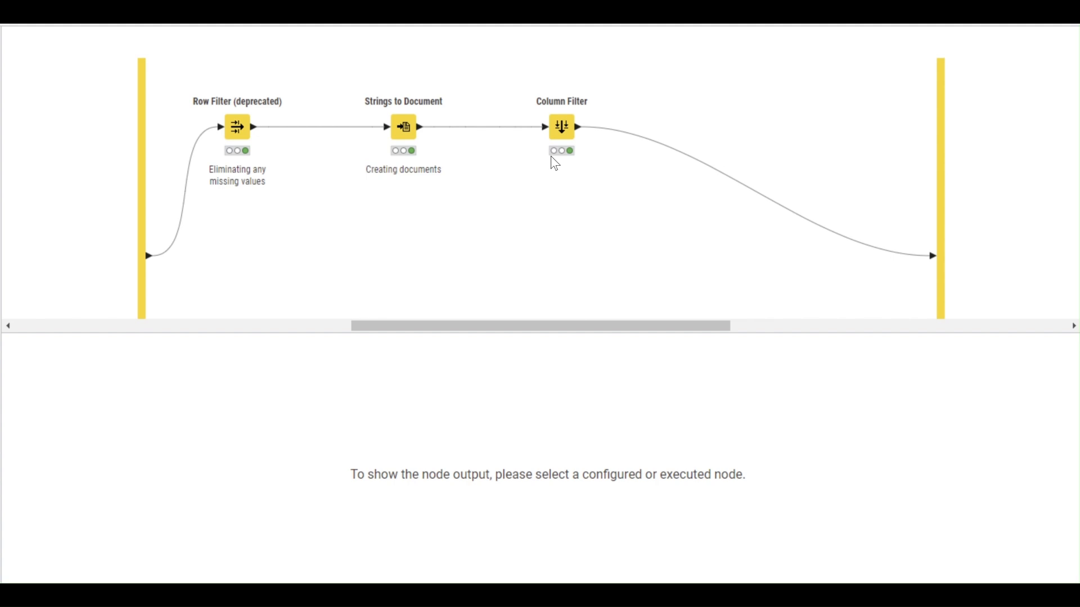
{"action": "left_click", "coordinate": [237, 127]}
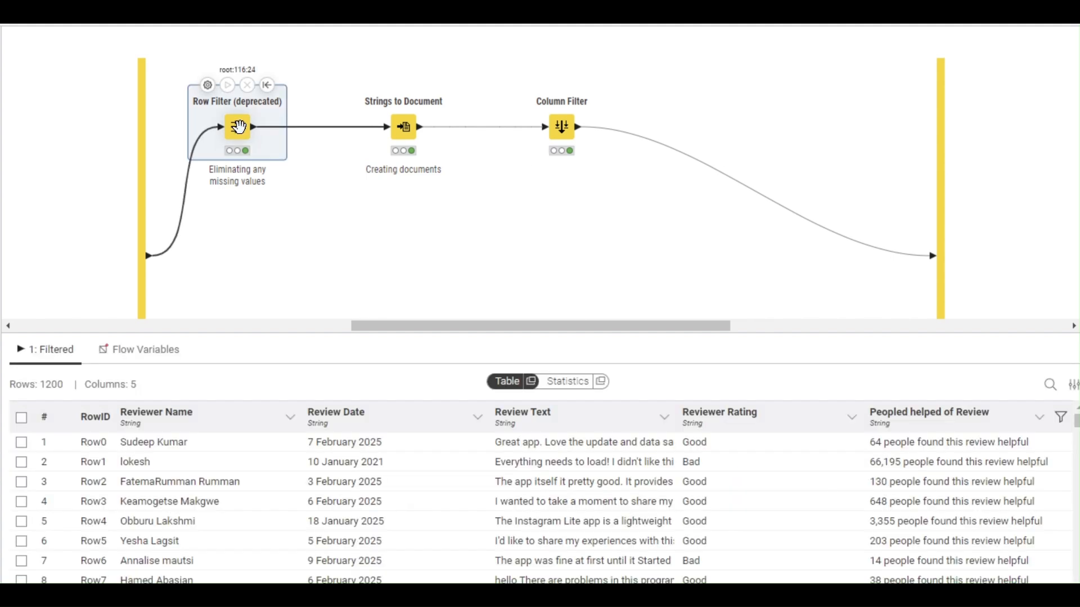
{"action": "double_click", "coordinate": [238, 127]}
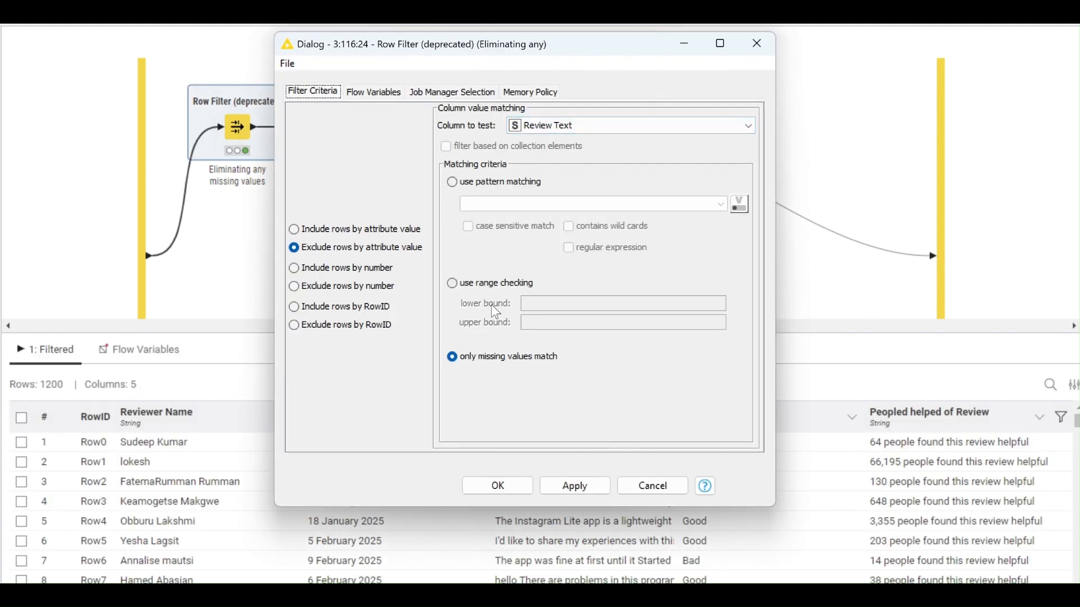
{"action": "left_click", "coordinate": [675, 493]}
{"action": "left_click", "coordinate": [279, 208]}
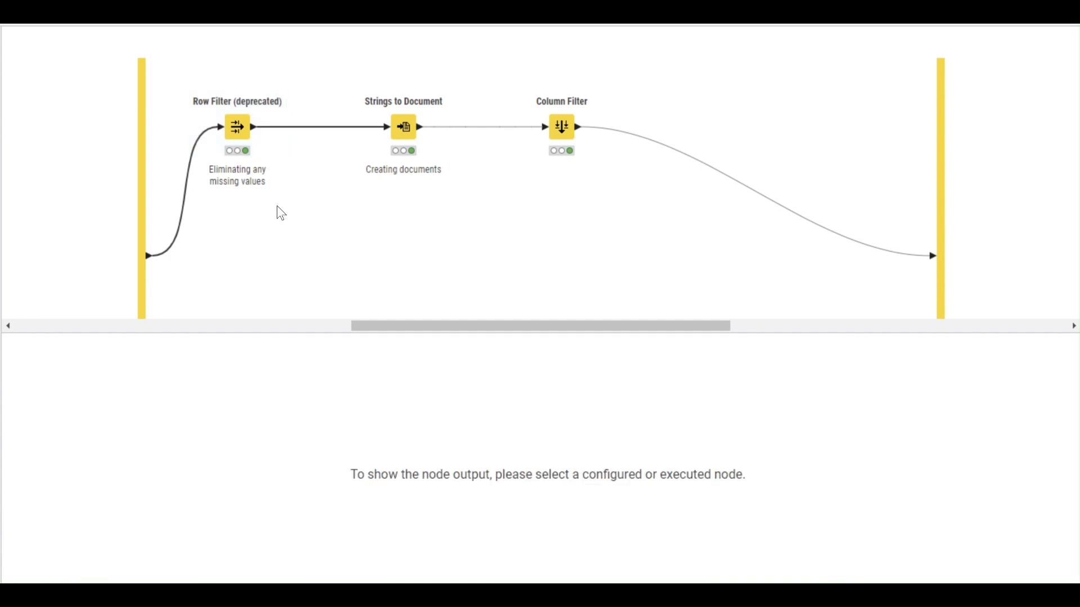
{"action": "mouse_move", "coordinate": [401, 129]}
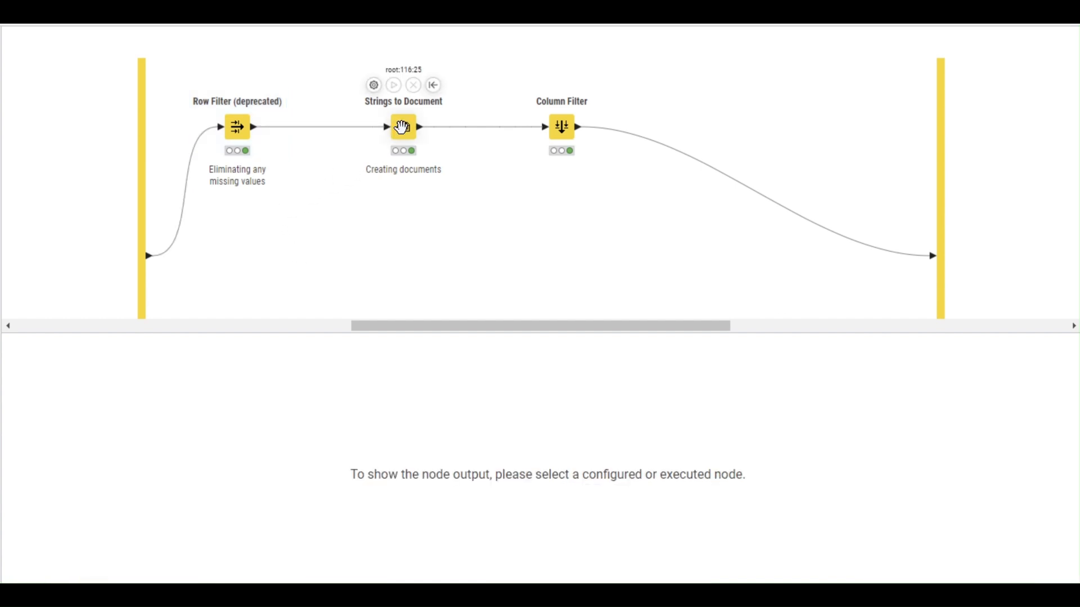
{"action": "double_click", "coordinate": [402, 128]}
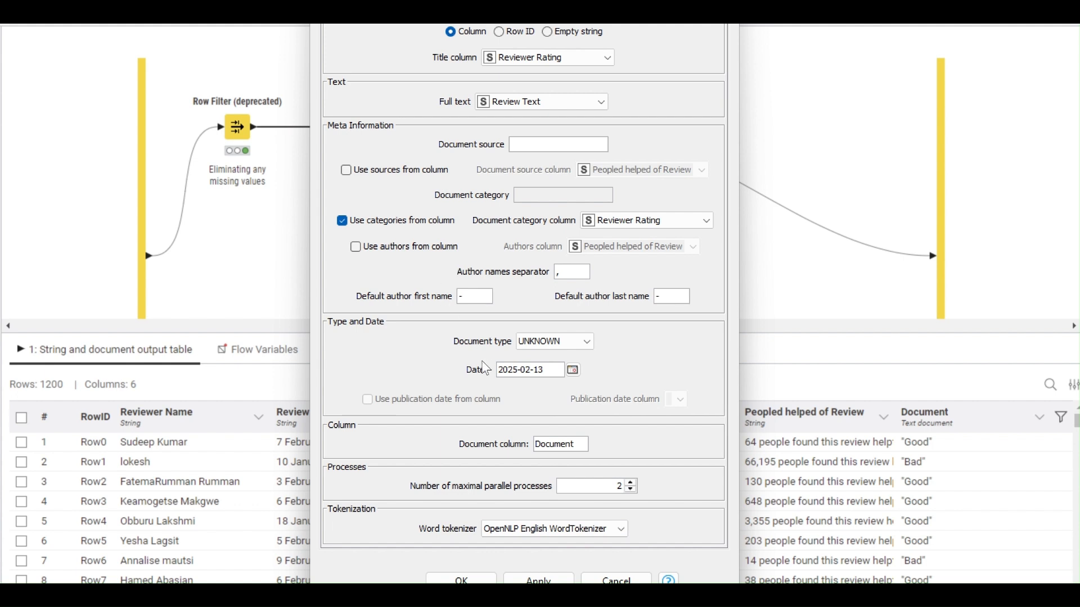
{"action": "left_click", "coordinate": [616, 581]}
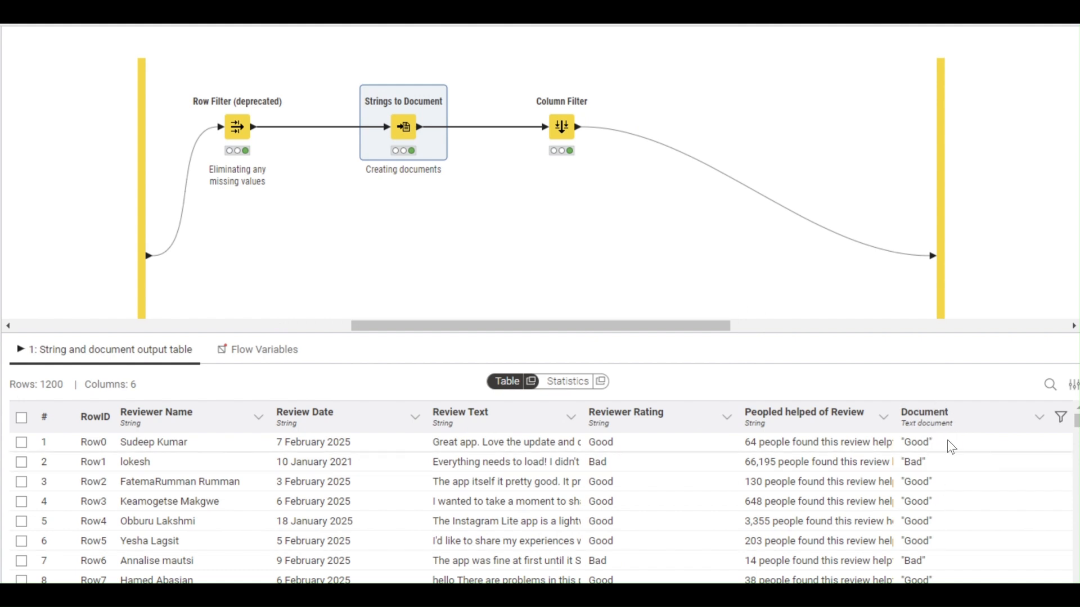
- Verify the Column Filter output keeps only the 1200-row Document column
{"action": "left_click", "coordinate": [556, 128]}
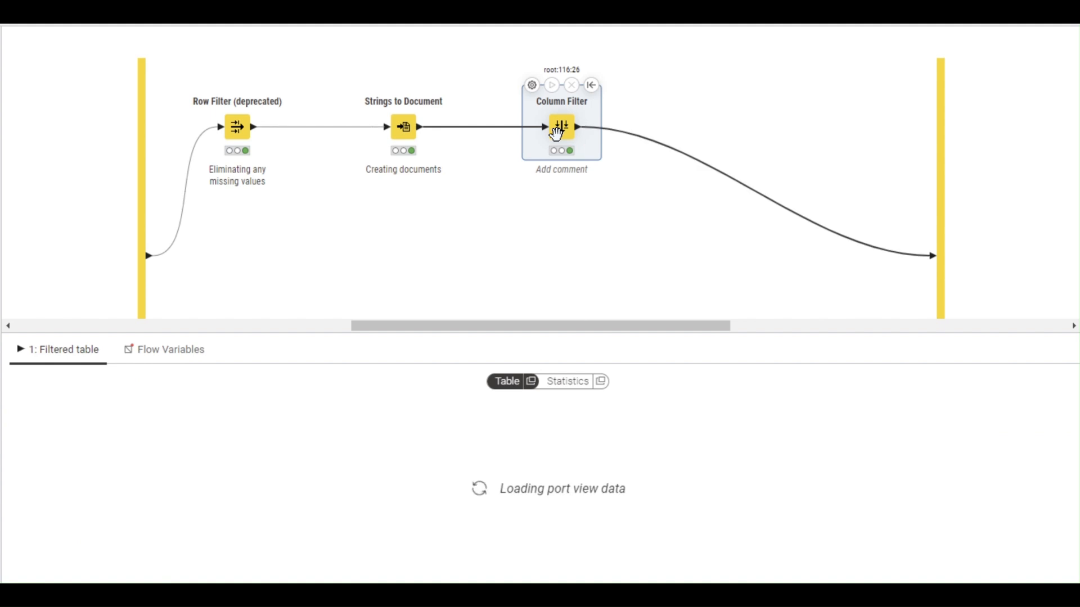
{"action": "double_click", "coordinate": [556, 129]}
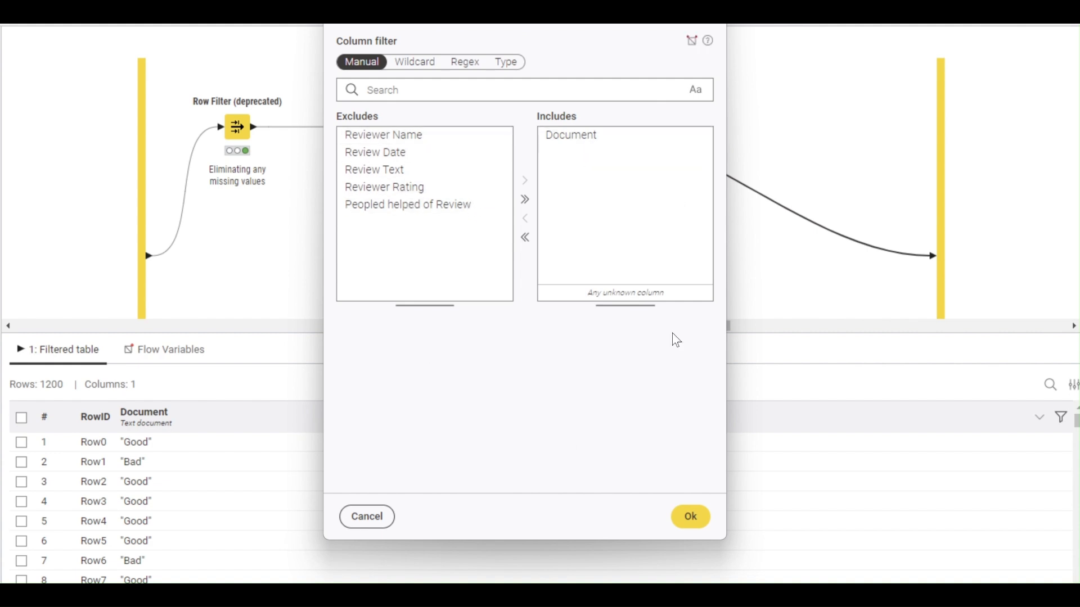
{"action": "left_click", "coordinate": [691, 518]}
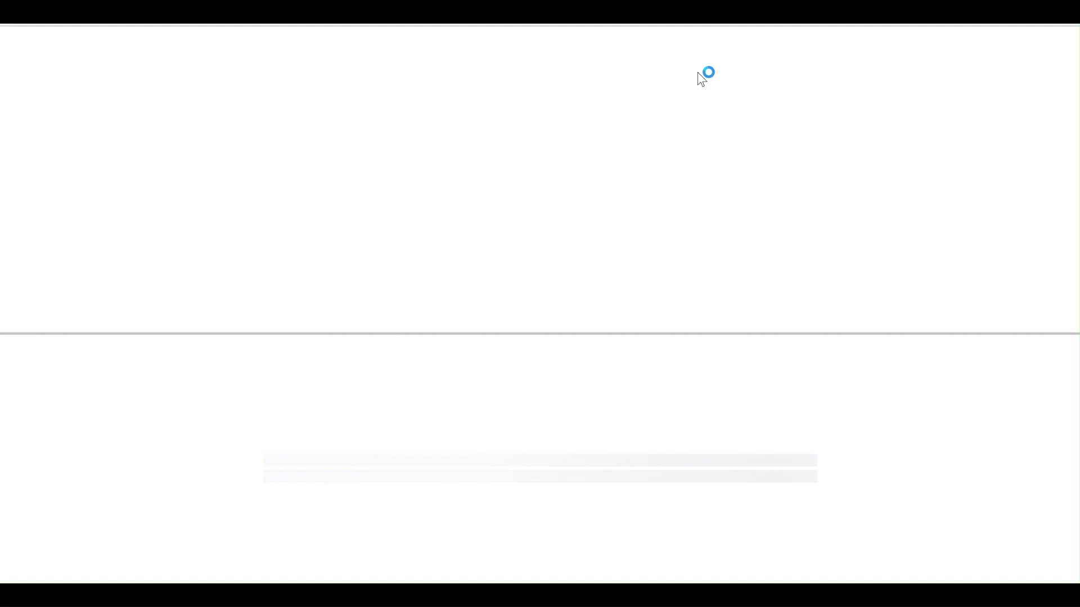
- Hide the output panel, view the POS Tagger settings unchanged, then open the Preprocessing metanode
{"action": "left_click_drag", "start_coordinate": [403, 326], "coordinate": [580, 329]}
{"action": "left_click", "coordinate": [578, 332]}
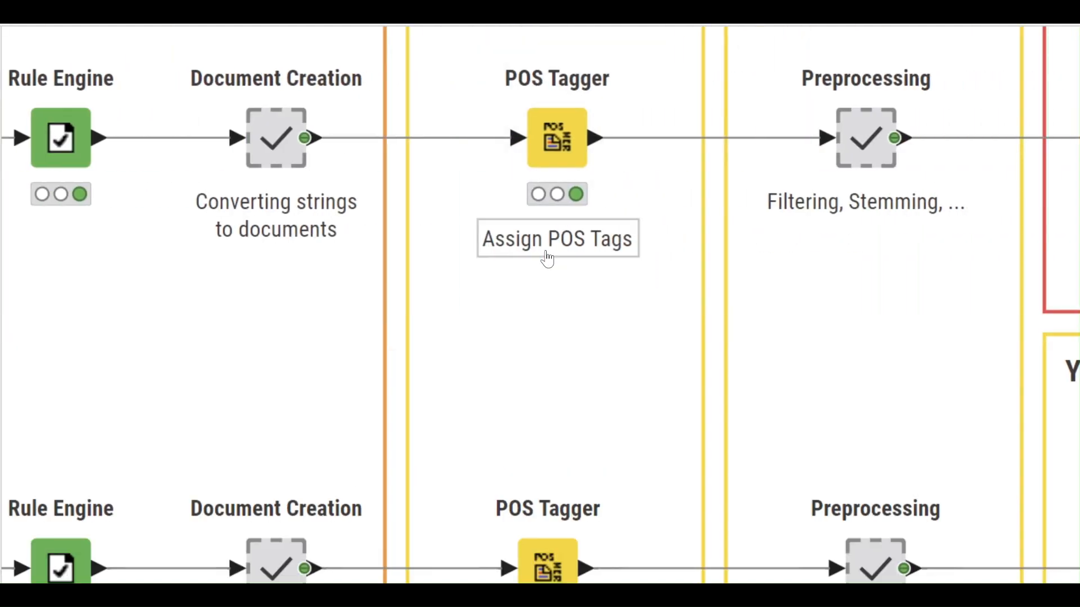
{"action": "scroll", "coordinate": [639, 265], "scroll_direction": "up", "scroll_amount": 2}
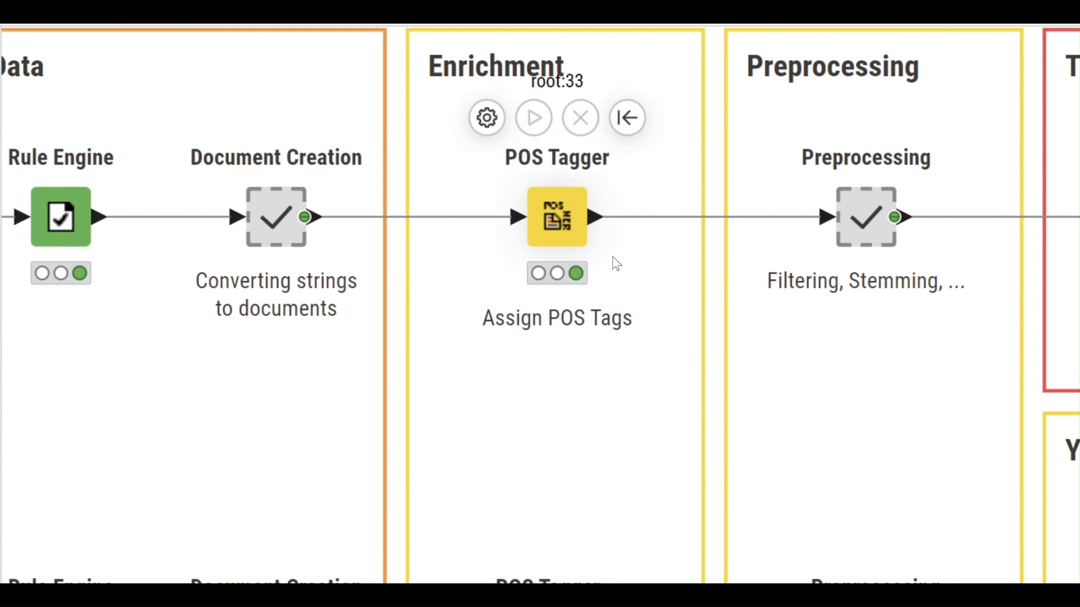
{"action": "double_click", "coordinate": [567, 213]}
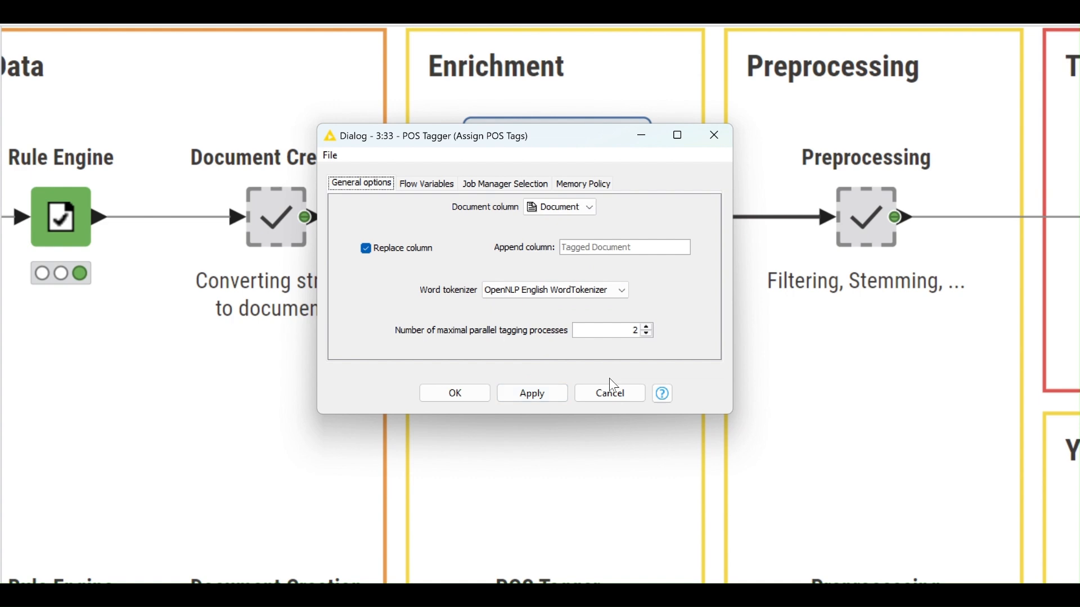
{"action": "left_click", "coordinate": [611, 393]}
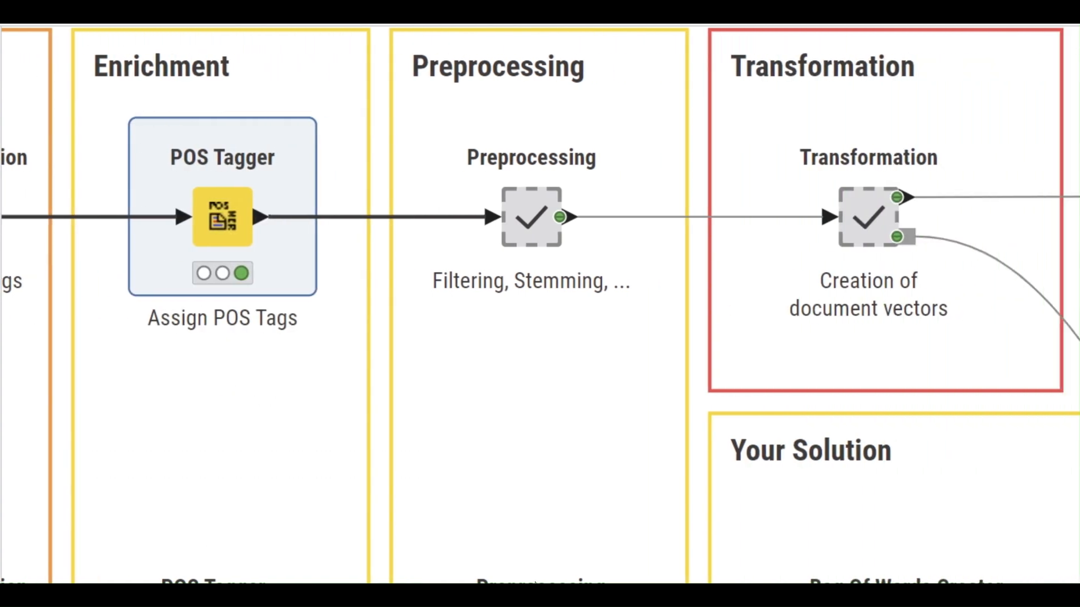
{"action": "left_click", "coordinate": [548, 207]}
{"action": "double_click", "coordinate": [548, 207]}
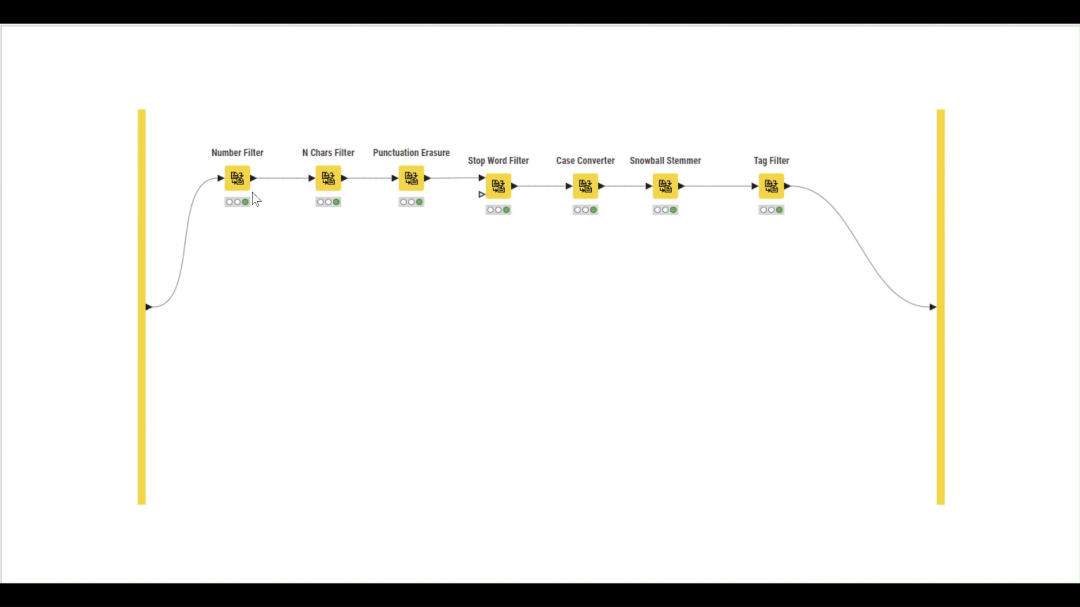
- Review the N Chars Filter, Stop Word Filter, Case Converter and Snowball Stemmer settings without changes
{"action": "left_click", "coordinate": [240, 176]}
{"action": "left_click", "coordinate": [323, 173]}
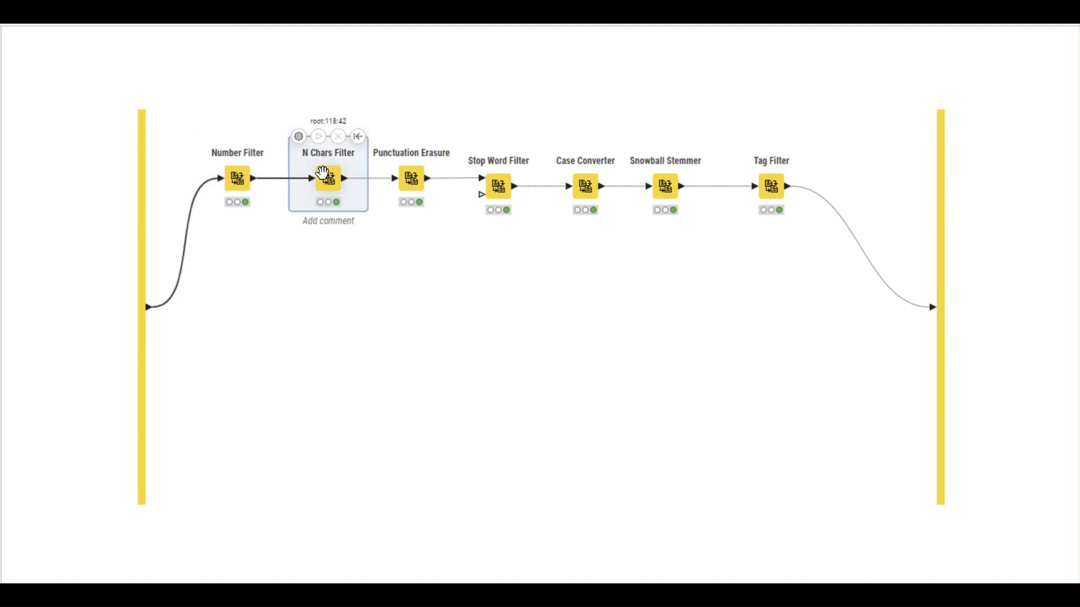
{"action": "double_click", "coordinate": [323, 173]}
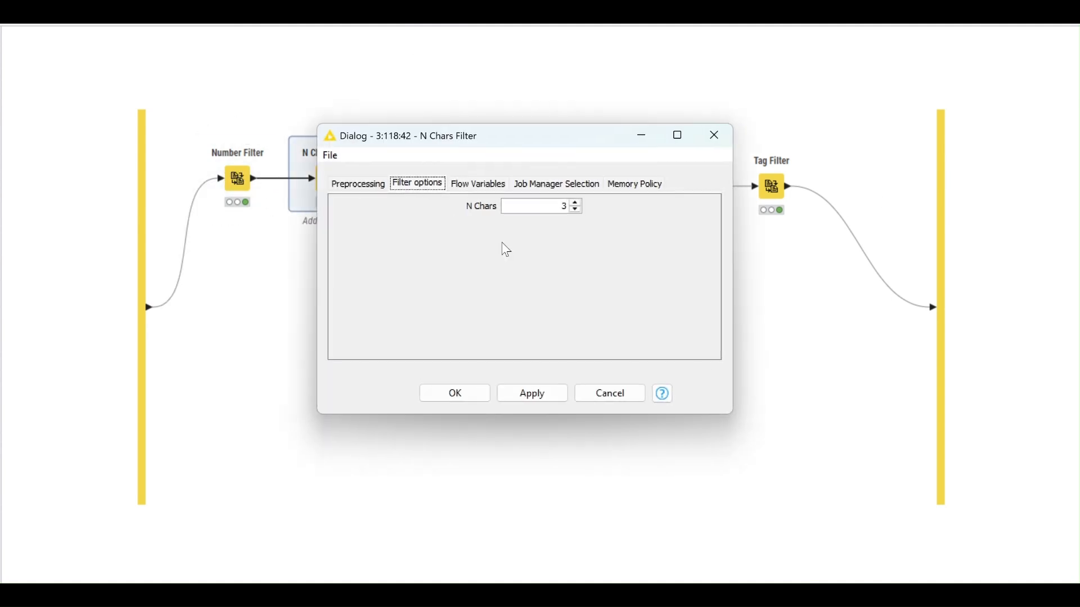
{"action": "left_click", "coordinate": [622, 392]}
{"action": "left_click", "coordinate": [411, 179]}
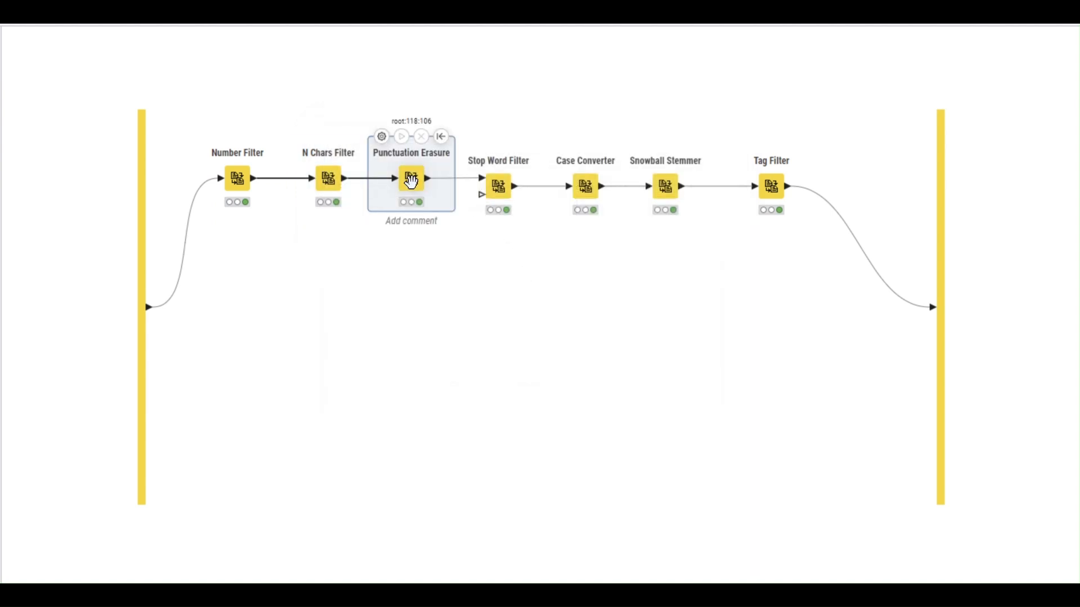
{"action": "double_click", "coordinate": [499, 185]}
{"action": "left_click", "coordinate": [713, 135]}
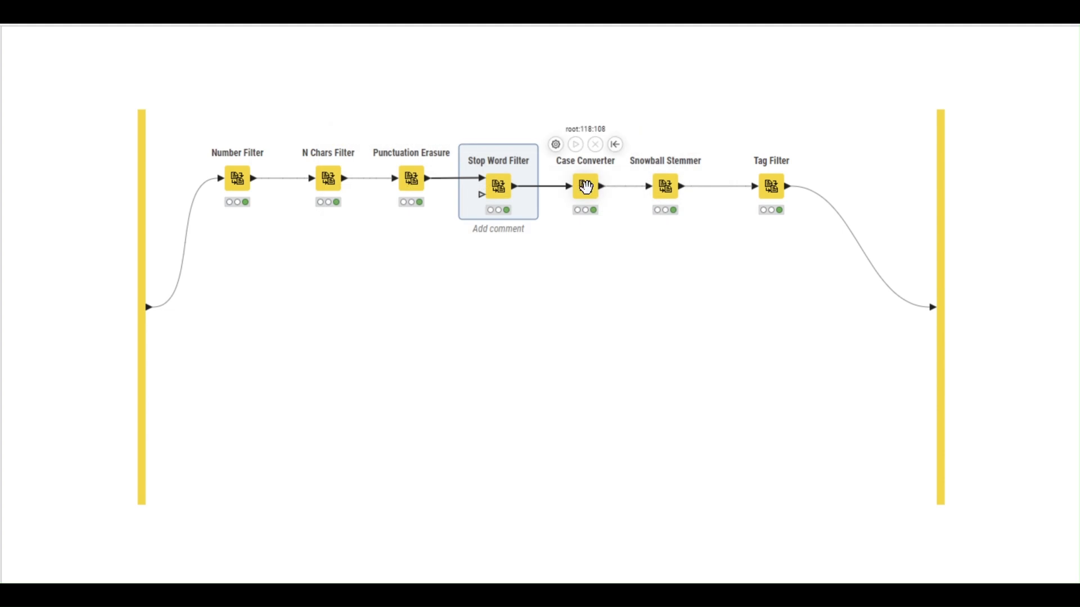
{"action": "double_click", "coordinate": [586, 187]}
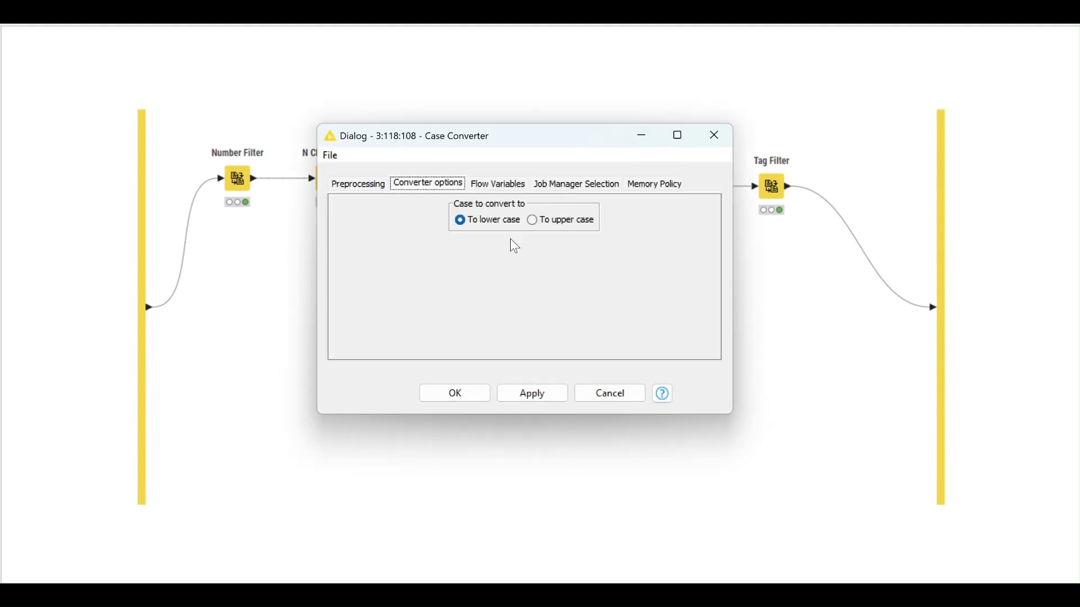
{"action": "left_click", "coordinate": [716, 136]}
{"action": "double_click", "coordinate": [665, 186]}
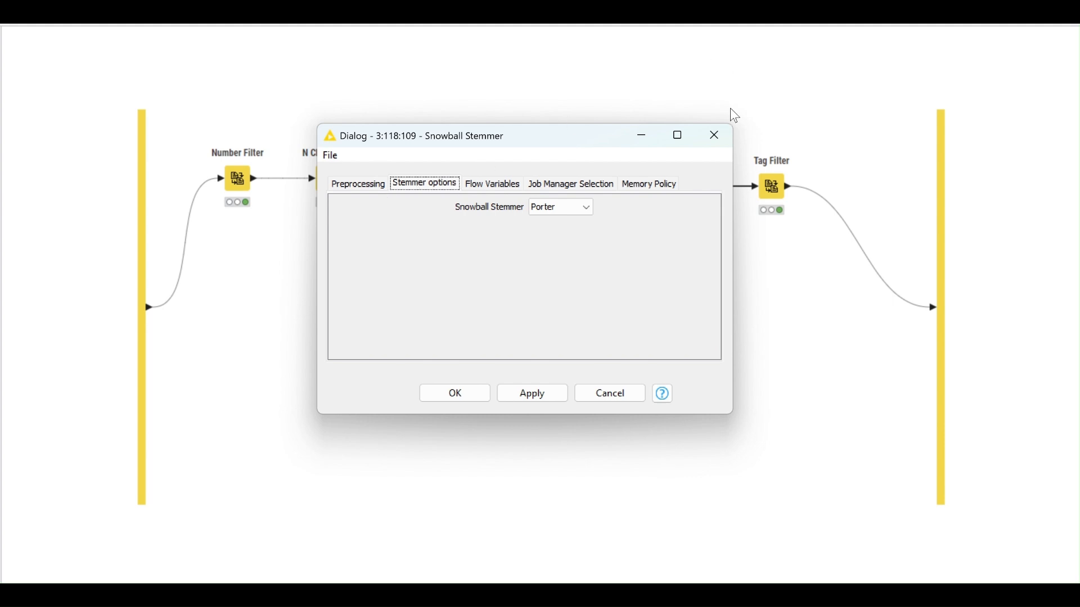
{"action": "left_click", "coordinate": [715, 140]}
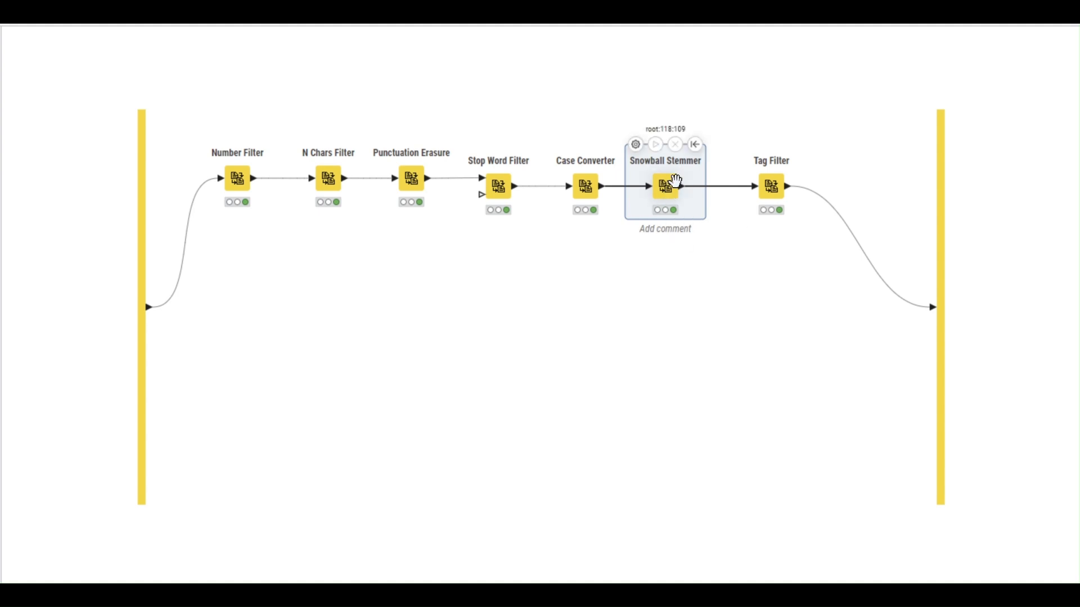
- Inspect the Tag Filter's selected adjective, noun and verb POS tags, then cancel
{"action": "left_click", "coordinate": [771, 185]}
{"action": "double_click", "coordinate": [772, 186]}
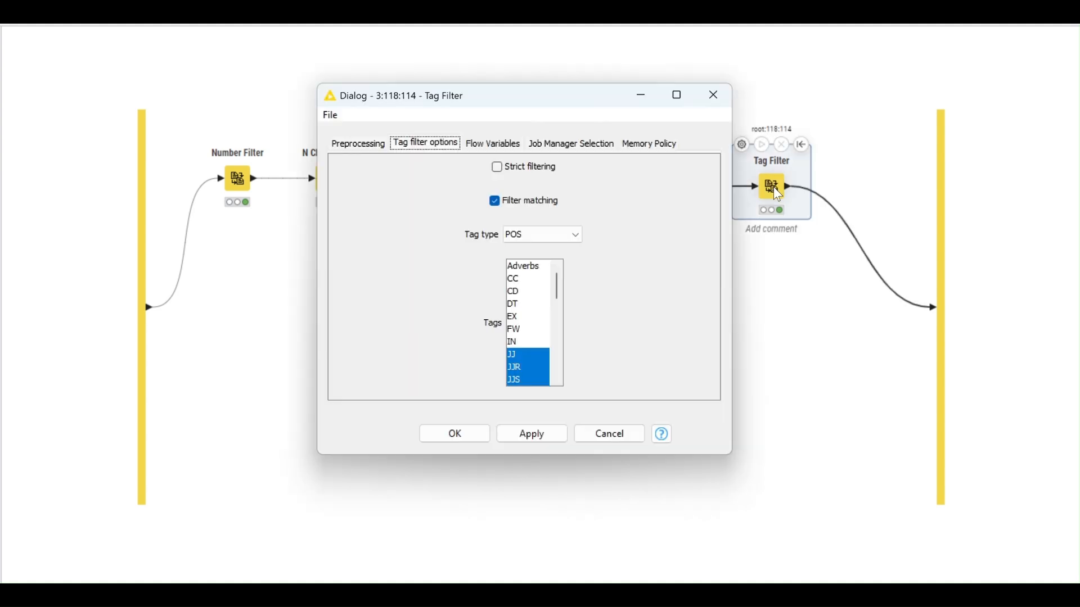
{"action": "scroll", "coordinate": [524, 312], "scroll_direction": "down", "scroll_amount": 2}
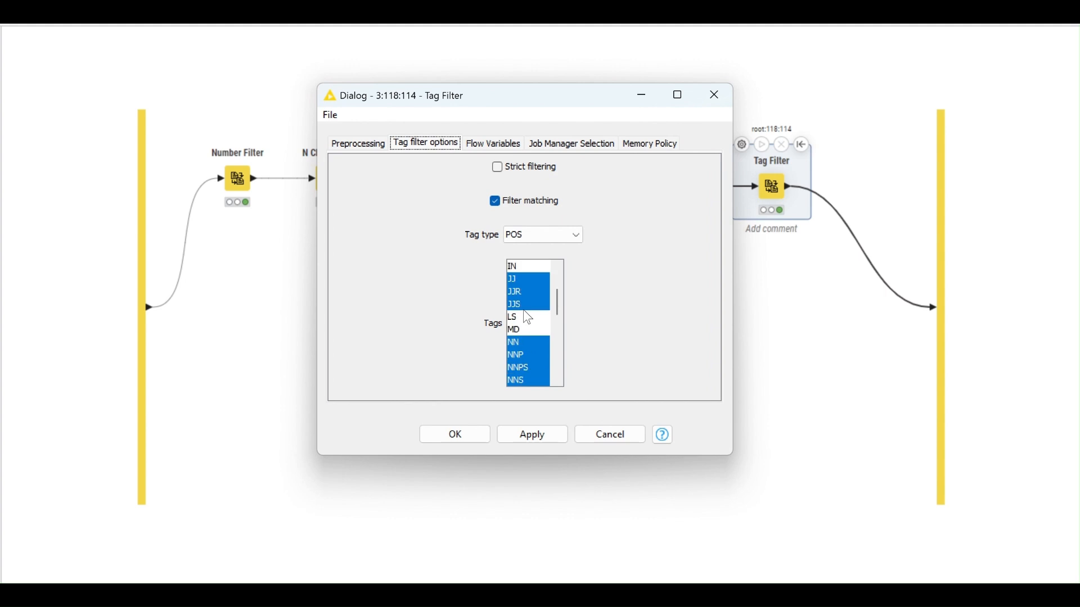
{"action": "scroll", "coordinate": [525, 302], "scroll_direction": "down", "scroll_amount": 5}
{"action": "scroll", "coordinate": [524, 323], "scroll_direction": "up", "scroll_amount": 3}
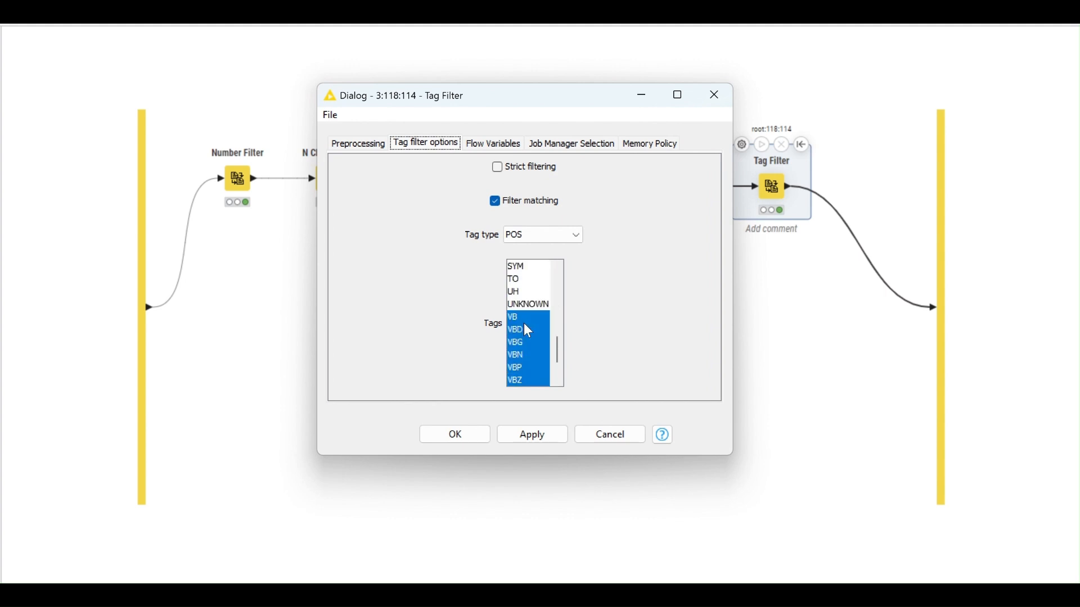
{"action": "scroll", "coordinate": [532, 315], "scroll_direction": "up", "scroll_amount": 1}
{"action": "scroll", "coordinate": [535, 283], "scroll_direction": "down", "scroll_amount": 5}
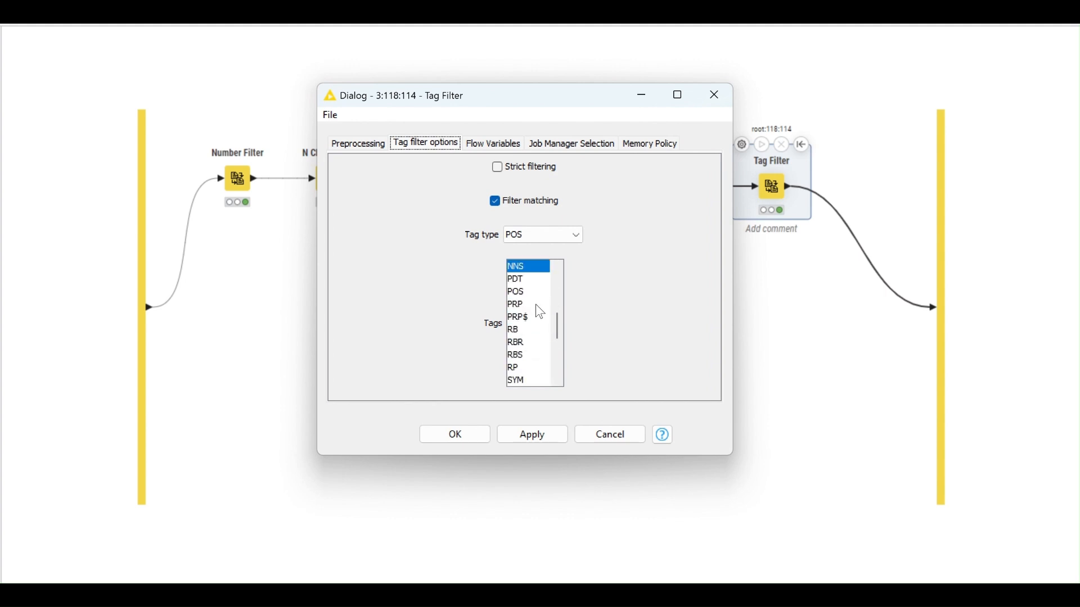
{"action": "left_click", "coordinate": [615, 431]}
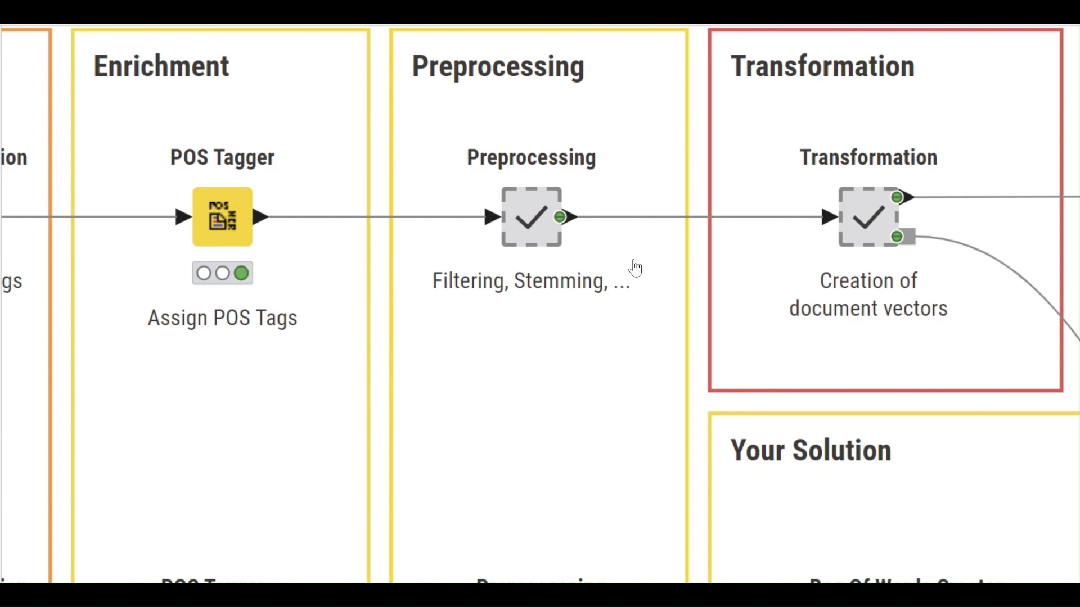
- Return to the main workflow, check Preprocessing's preprocessed-documents table, then open the Transformation metanode
{"action": "left_click", "coordinate": [533, 209]}
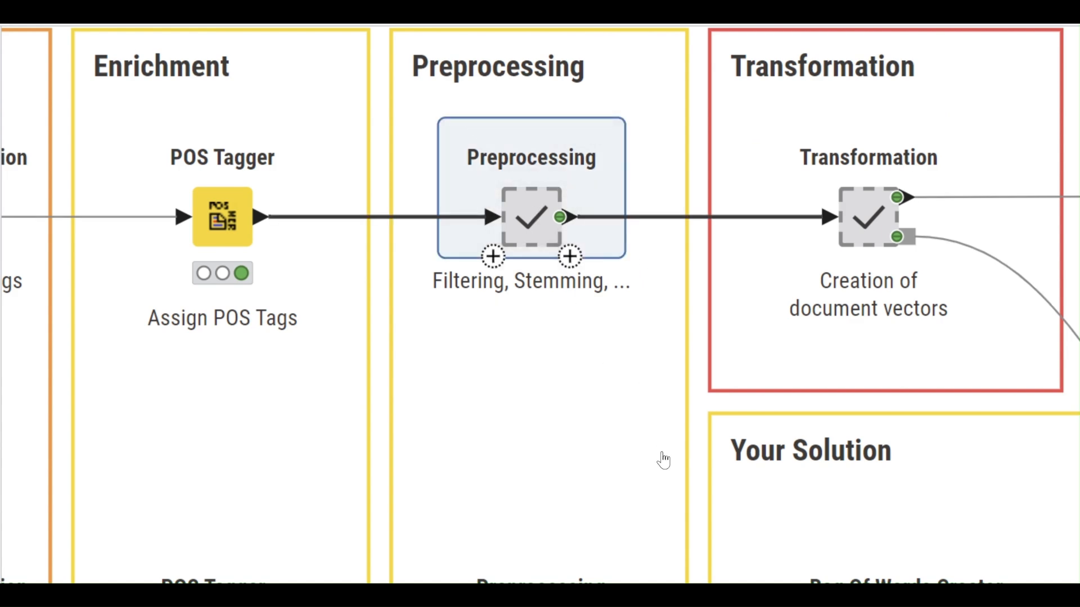
{"action": "left_click", "coordinate": [776, 584]}
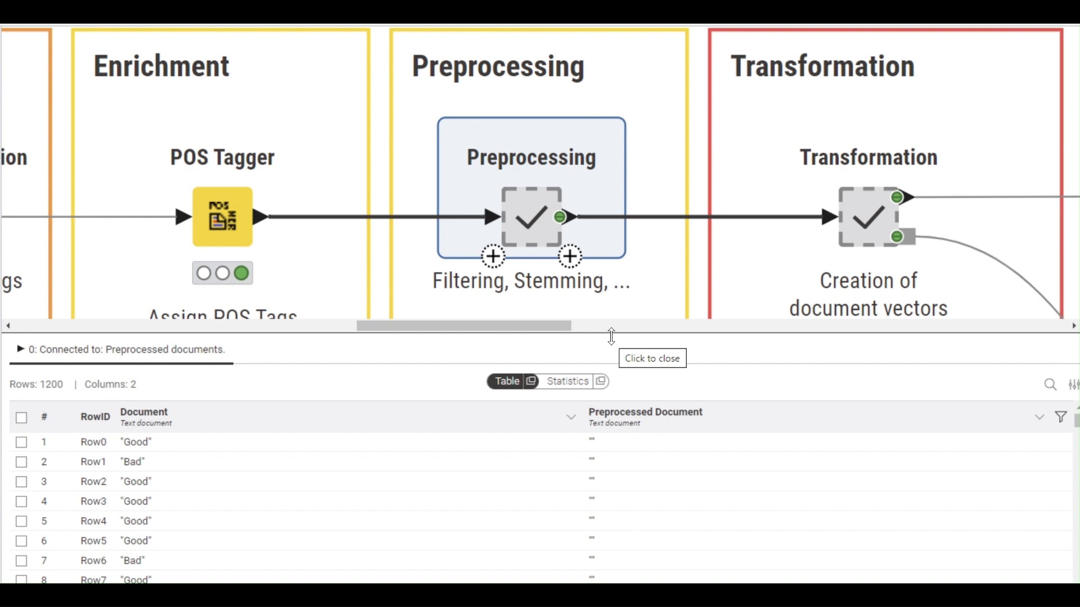
{"action": "left_click", "coordinate": [638, 336]}
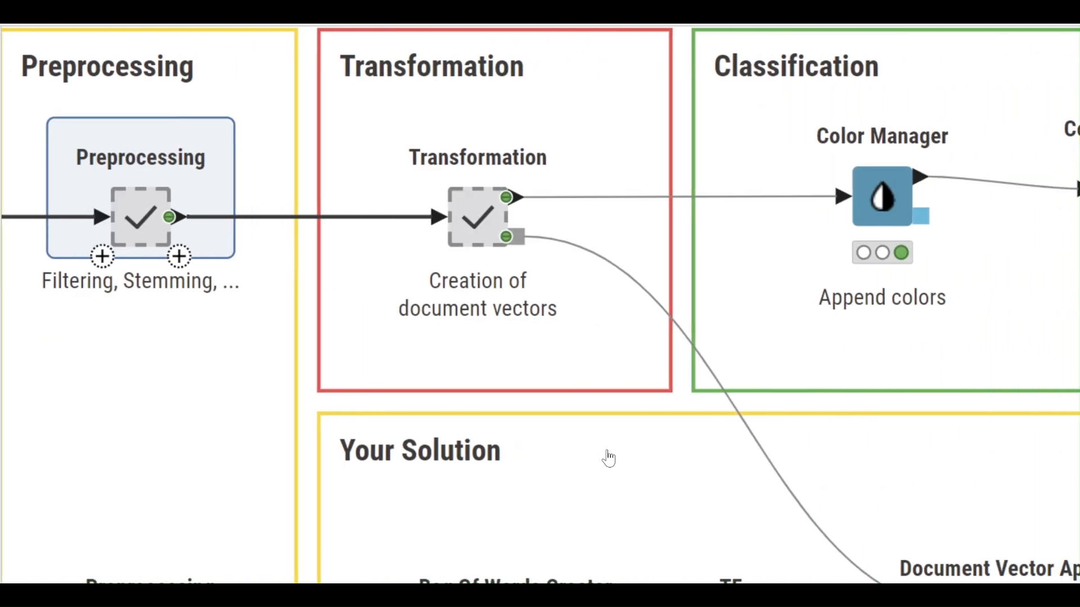
{"action": "double_click", "coordinate": [469, 208]}
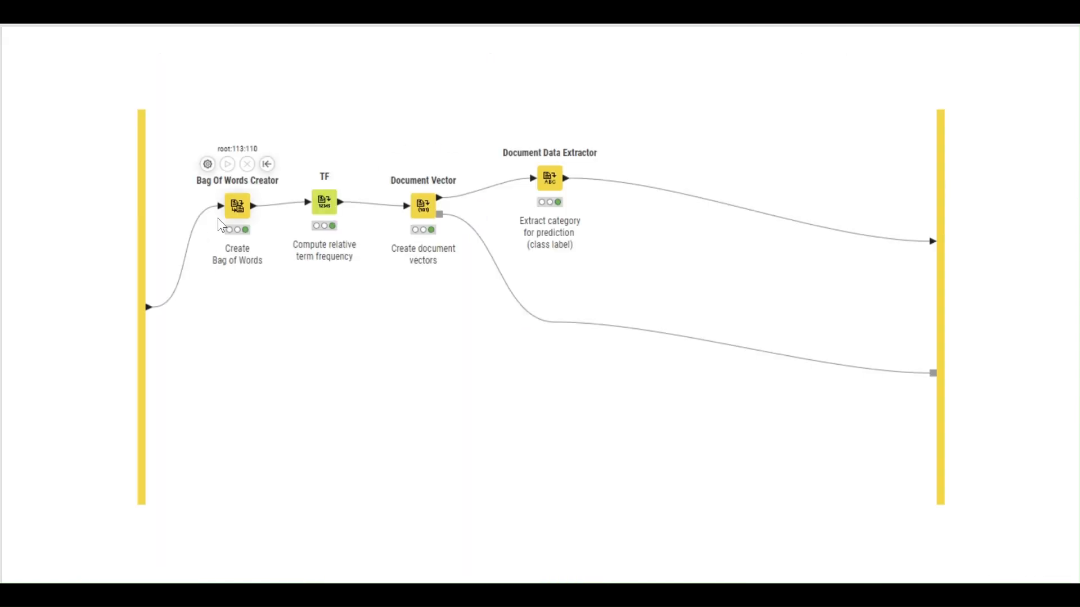
- Check the Bag Of Words Creator output and its Document and Preprocessed Document column settings
{"action": "double_click", "coordinate": [235, 213]}
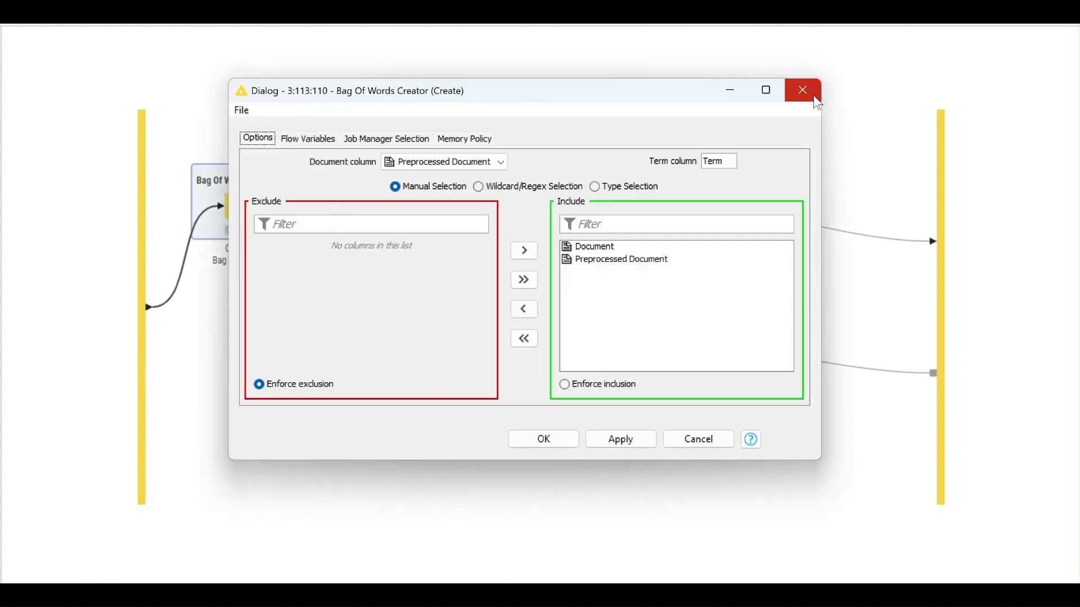
{"action": "left_click", "coordinate": [803, 90]}
{"action": "left_click", "coordinate": [337, 583]}
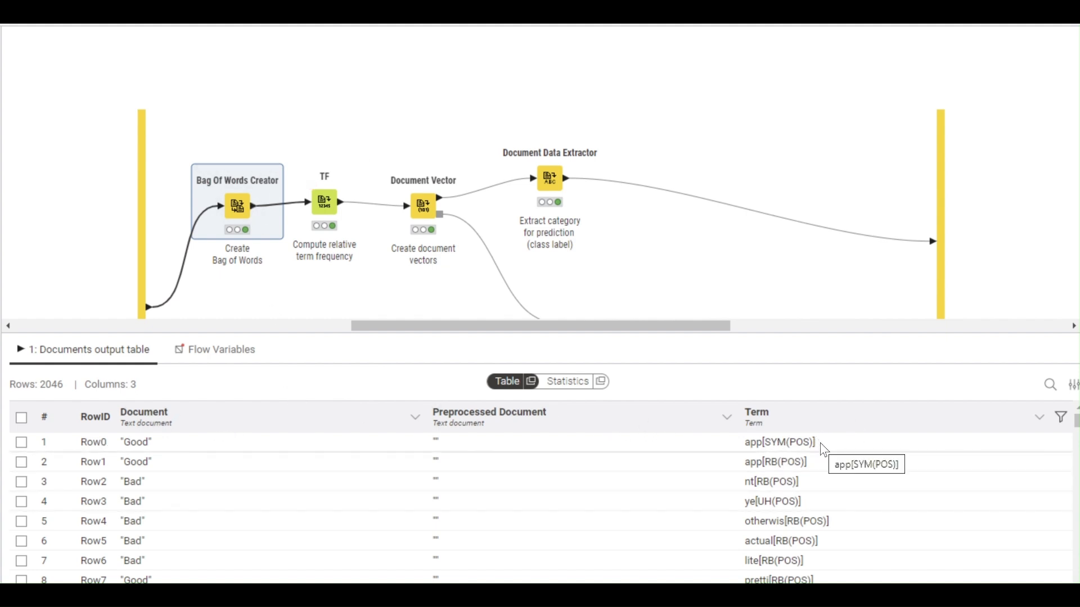
{"action": "double_click", "coordinate": [245, 214]}
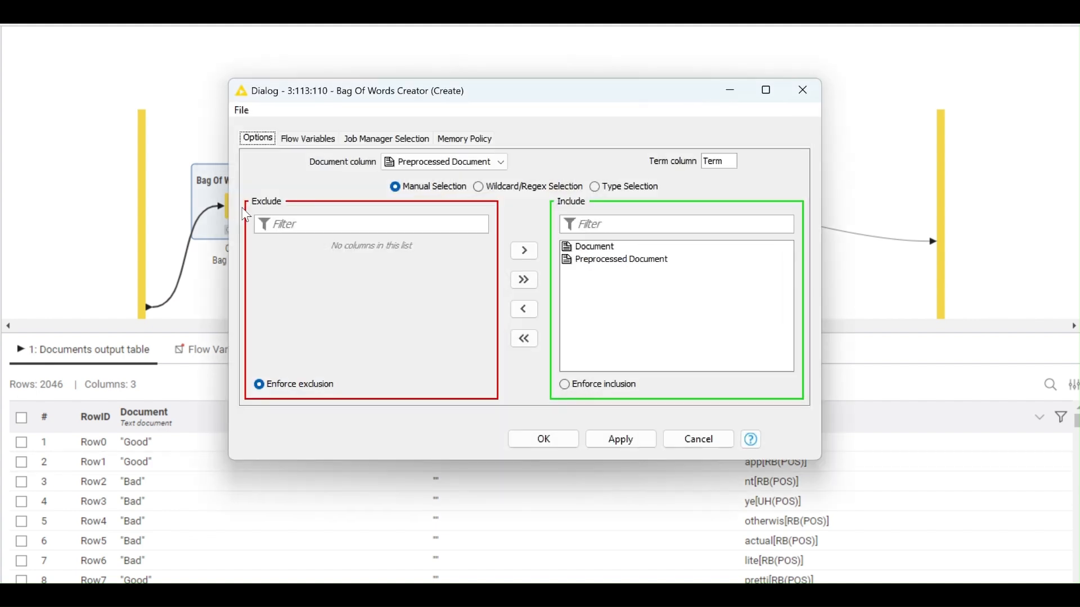
{"action": "left_click", "coordinate": [587, 247]}
{"action": "left_click", "coordinate": [593, 260]}
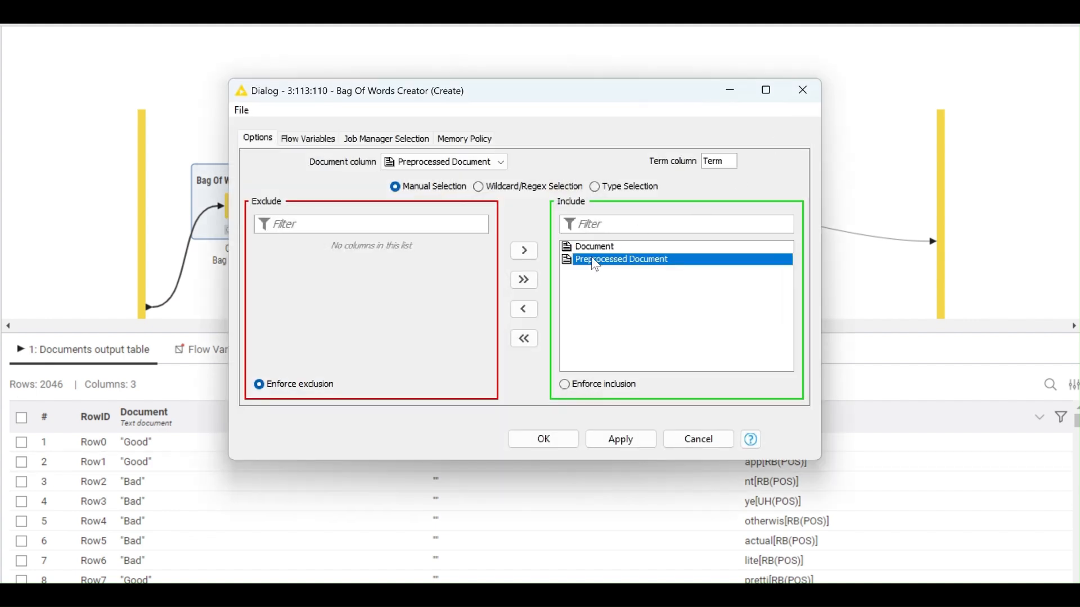
{"action": "left_click", "coordinate": [803, 90]}
- View the TF, Document Vector and Document Data Extractor outputs, ending at 898 rows by 520 columns
{"action": "left_click", "coordinate": [320, 204]}
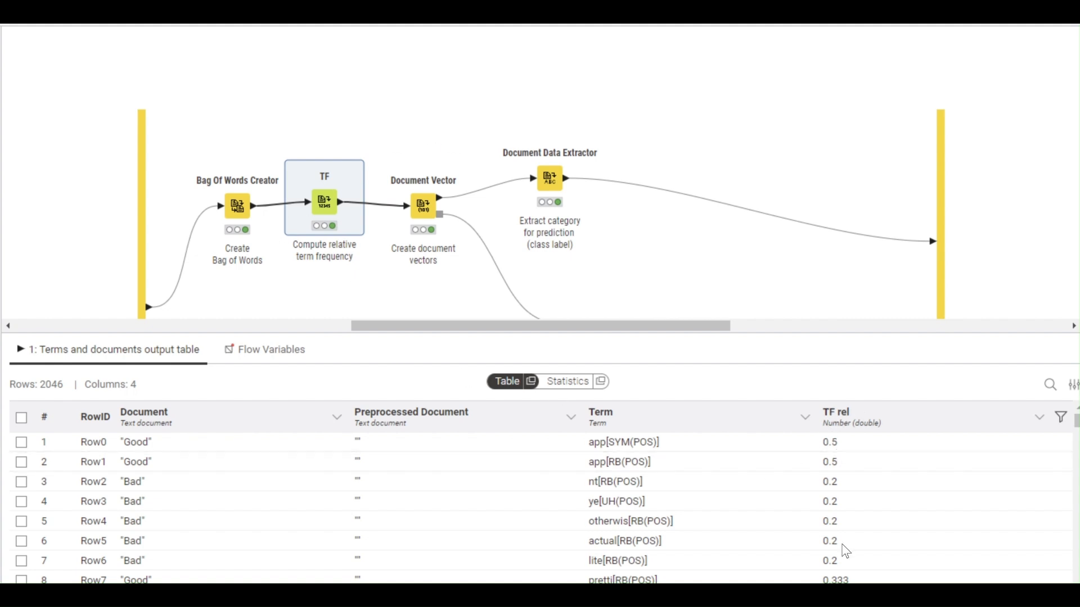
{"action": "left_click", "coordinate": [427, 214]}
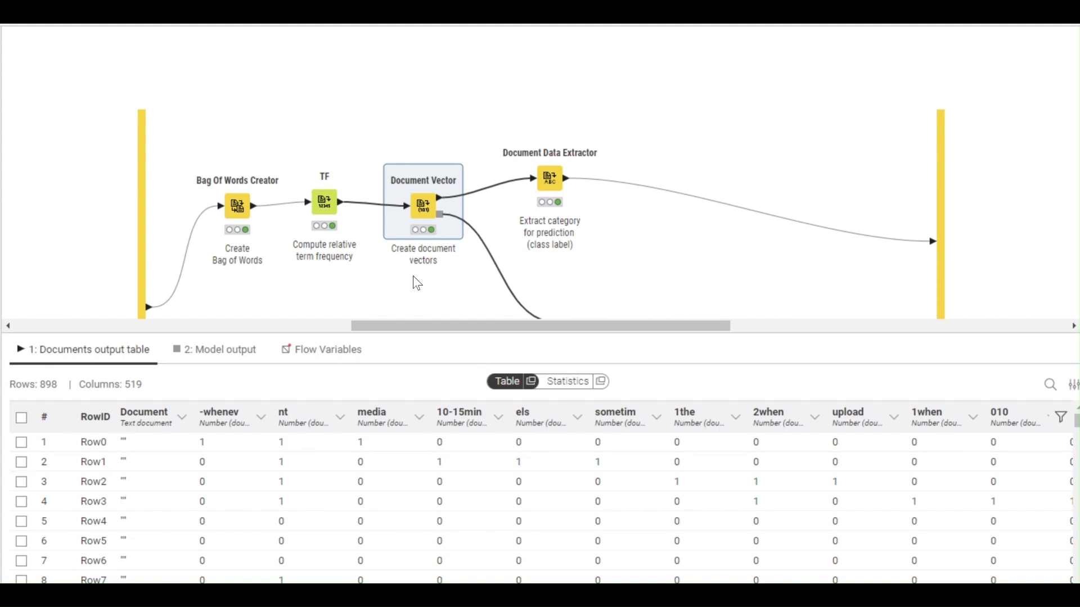
{"action": "left_click", "coordinate": [550, 179]}
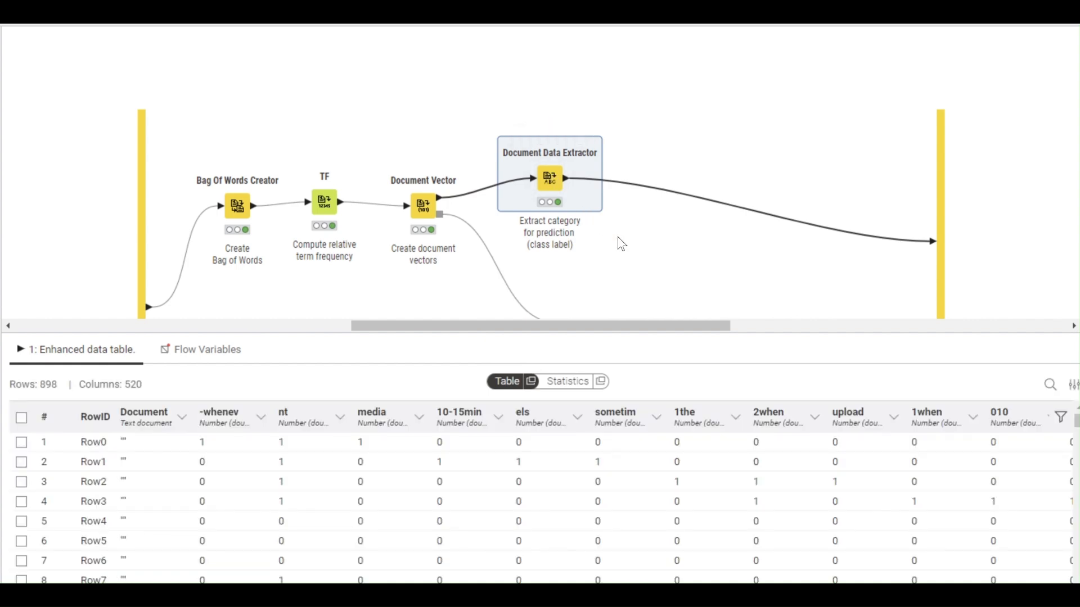
- Confirm Document Data Extractor extracts Category, cancel, and return to the main workflow
{"action": "double_click", "coordinate": [550, 178]}
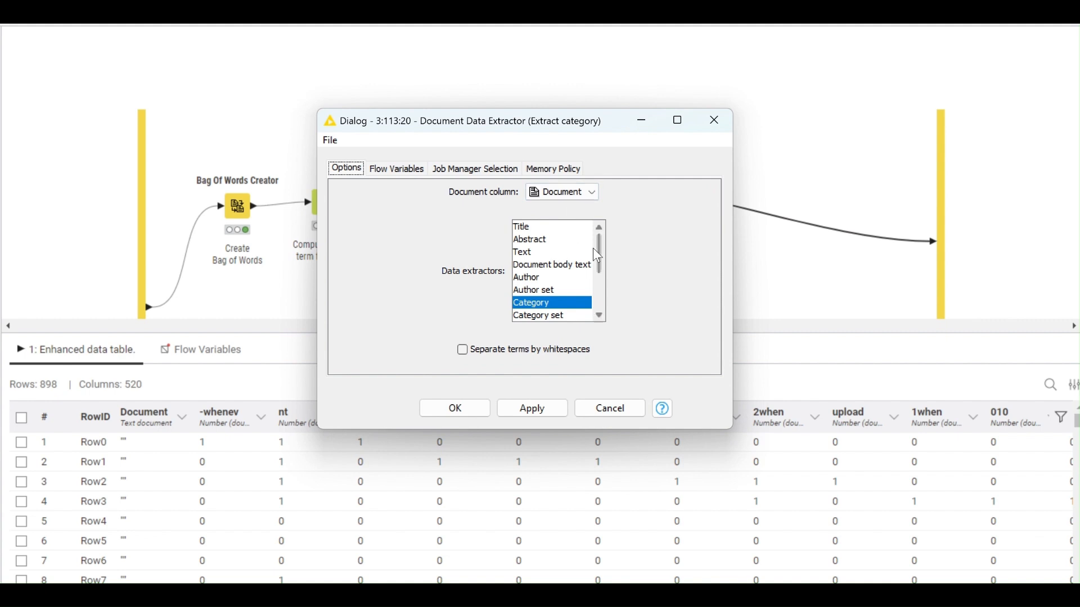
{"action": "left_click_drag", "start_coordinate": [595, 252], "coordinate": [595, 257]}
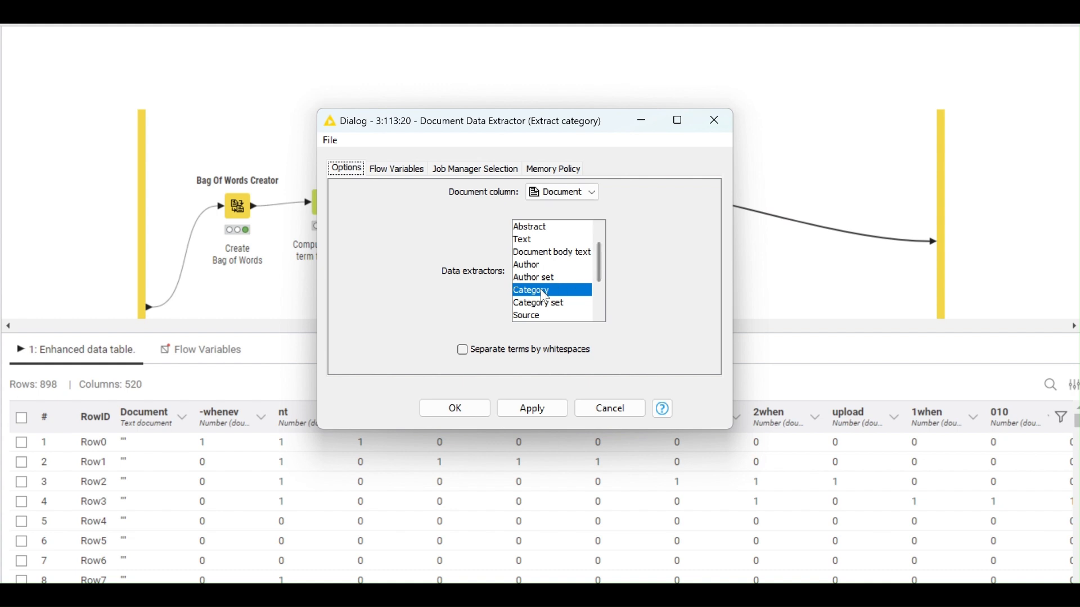
{"action": "left_click", "coordinate": [610, 408]}
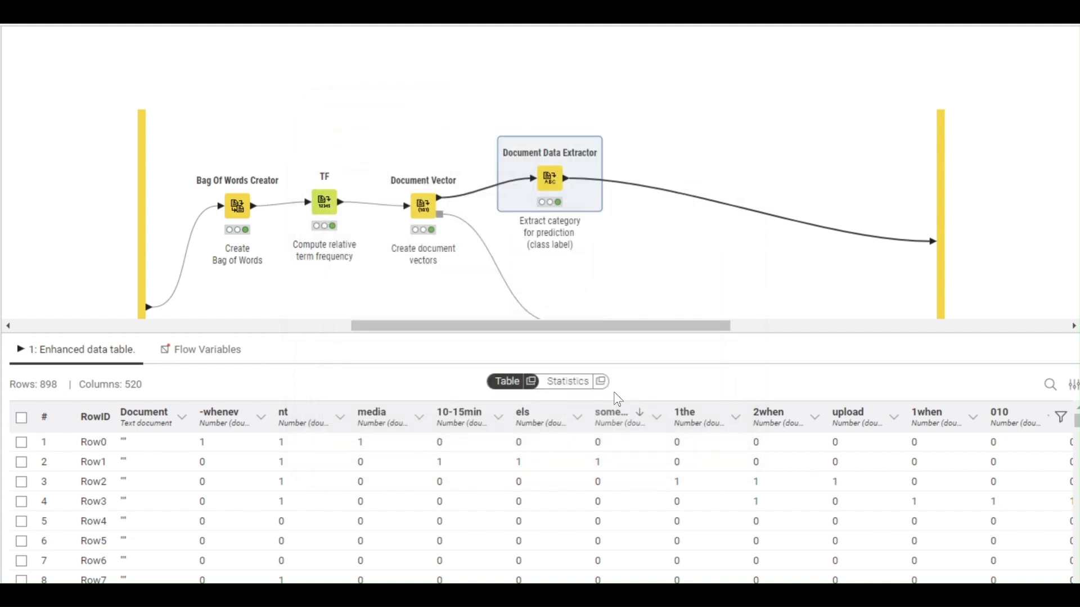
{"action": "left_click", "coordinate": [654, 239]}
{"action": "left_click", "coordinate": [697, 24]}
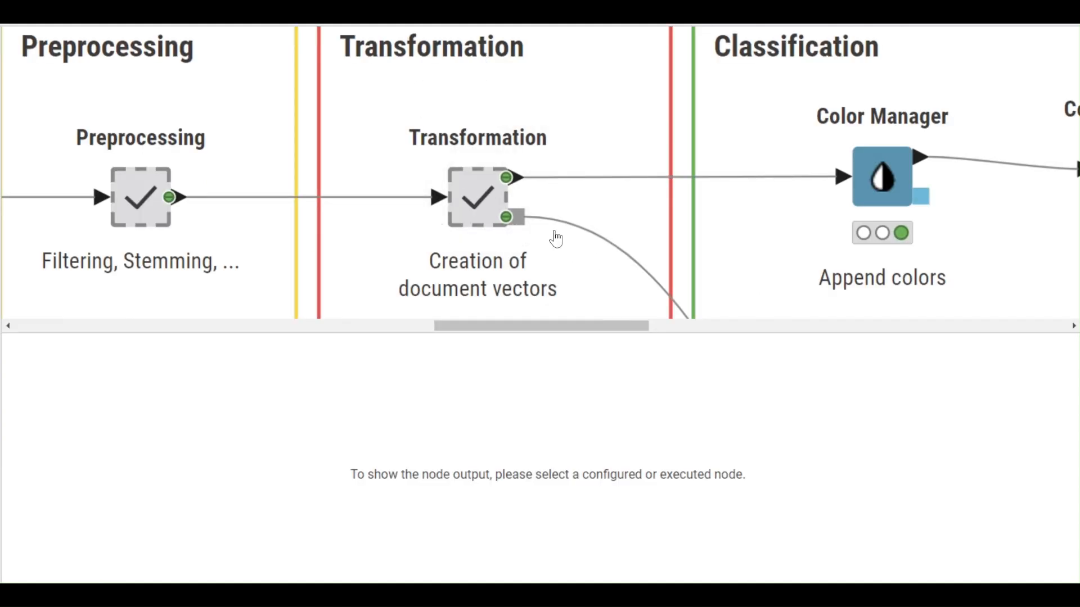
- Pan to the Reading Textual Data group and browse the Excel Reader's reviews table
{"action": "mouse_move", "coordinate": [515, 182]}
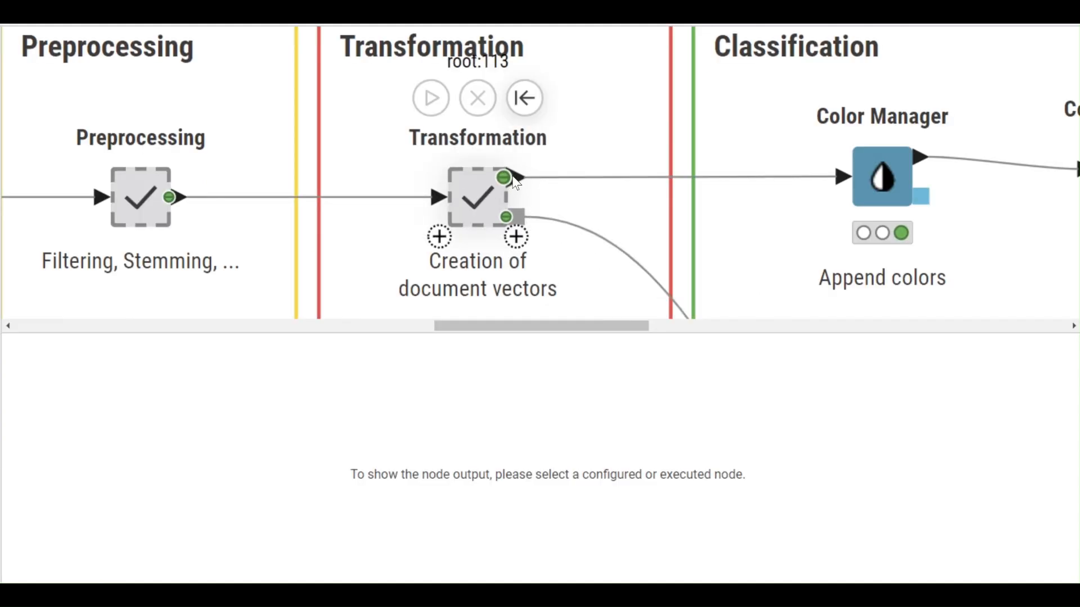
{"action": "scroll", "coordinate": [597, 203], "scroll_direction": "down", "scroll_amount": 3}
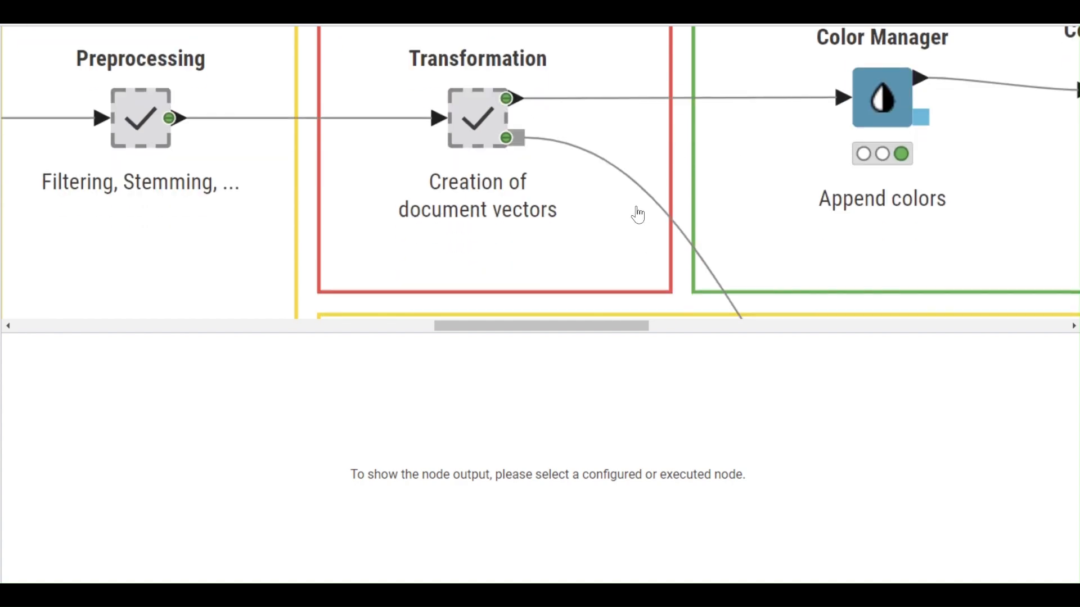
{"action": "left_click_drag", "start_coordinate": [604, 329], "coordinate": [379, 330]}
{"action": "left_click", "coordinate": [272, 119]}
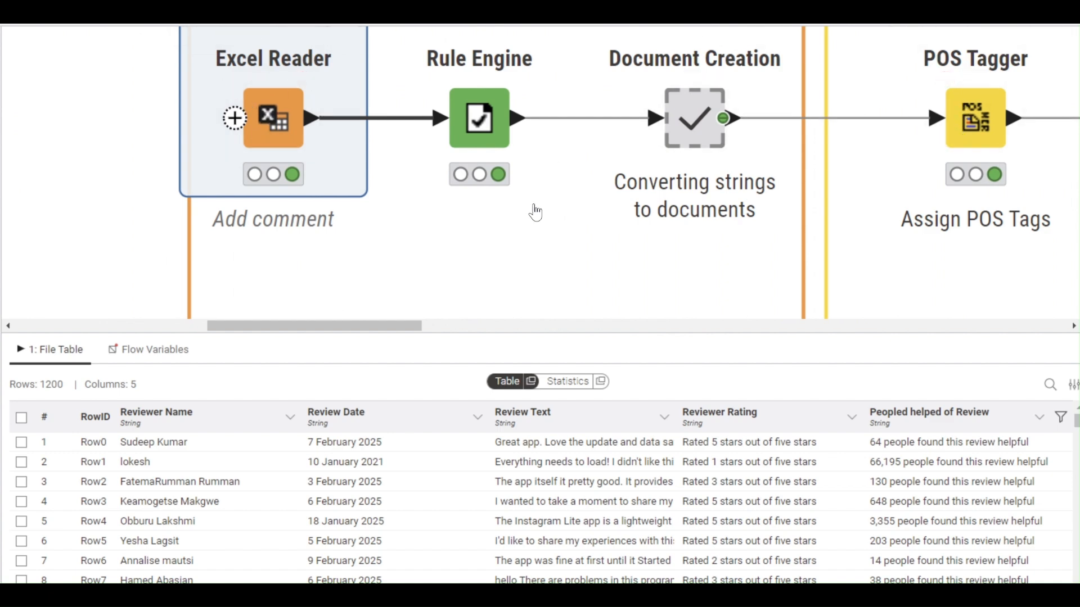
{"action": "scroll", "coordinate": [534, 212], "scroll_direction": "down", "scroll_amount": 6}
{"action": "mouse_move", "coordinate": [271, 154]}
{"action": "scroll", "coordinate": [272, 161], "scroll_direction": "up", "scroll_amount": 3}
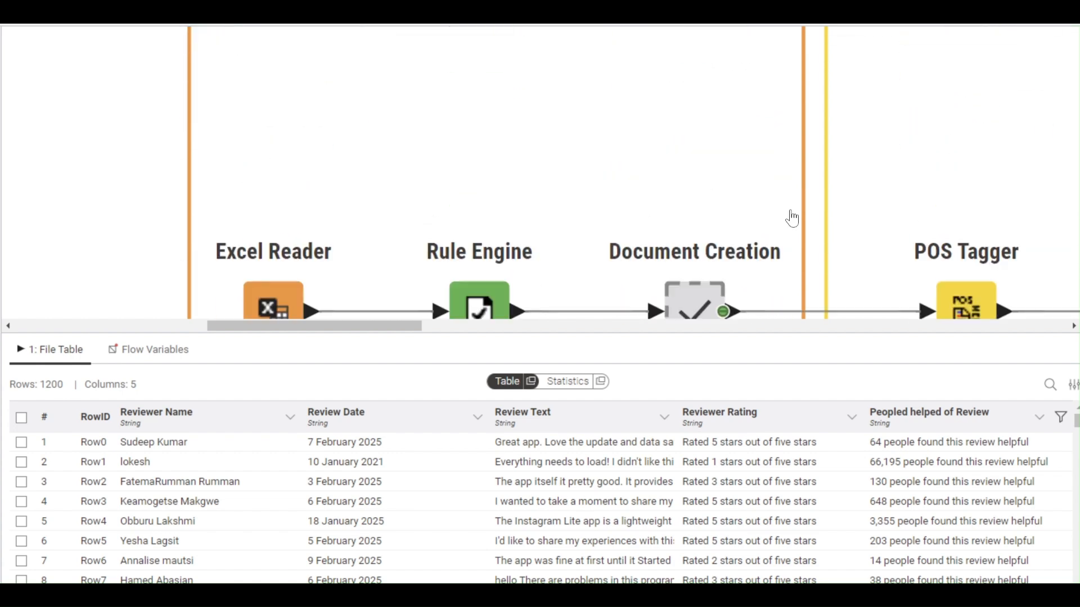
{"action": "scroll", "coordinate": [567, 209], "scroll_direction": "down", "scroll_amount": 6}
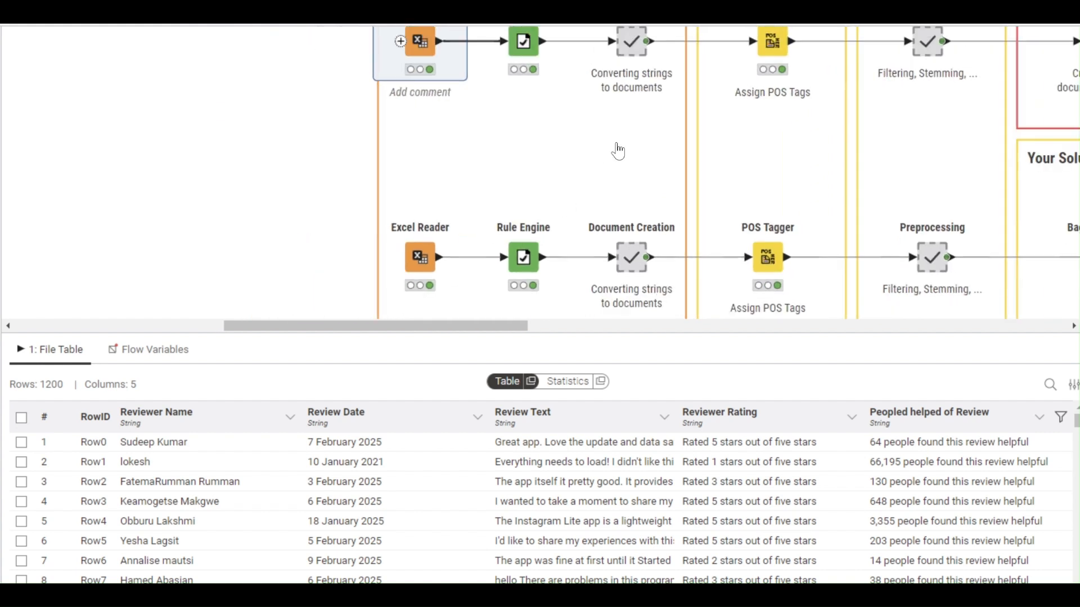
{"action": "scroll", "coordinate": [618, 151], "scroll_direction": "up", "scroll_amount": 2}
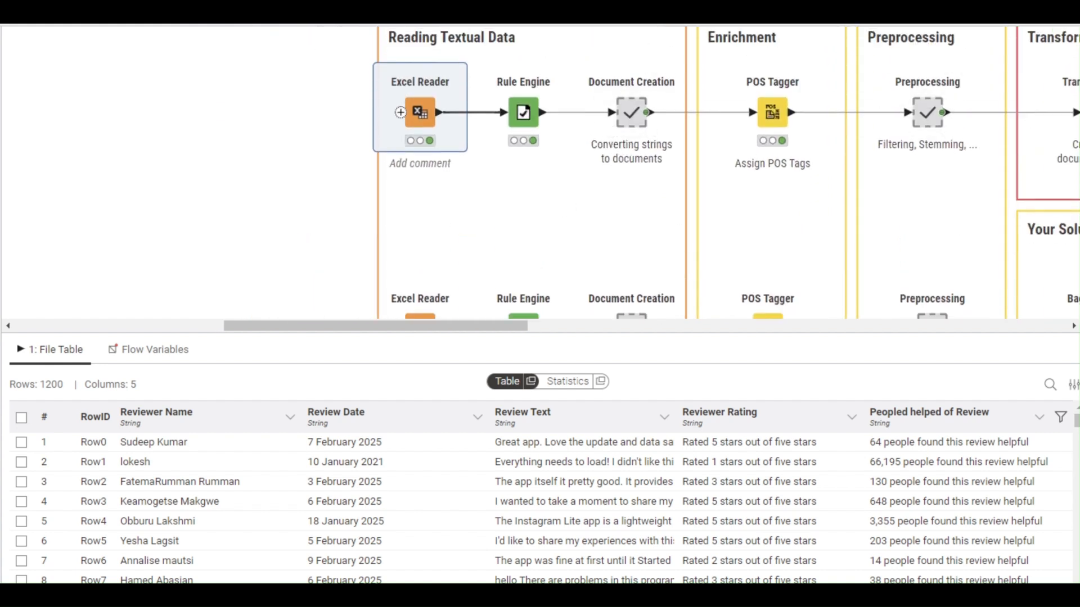
{"action": "scroll", "coordinate": [617, 168], "scroll_direction": "down", "scroll_amount": 2}
- View the lower Excel Reader, Rule Engine Good/Bad classes, and Document Creation outputs
{"action": "left_click", "coordinate": [418, 266]}
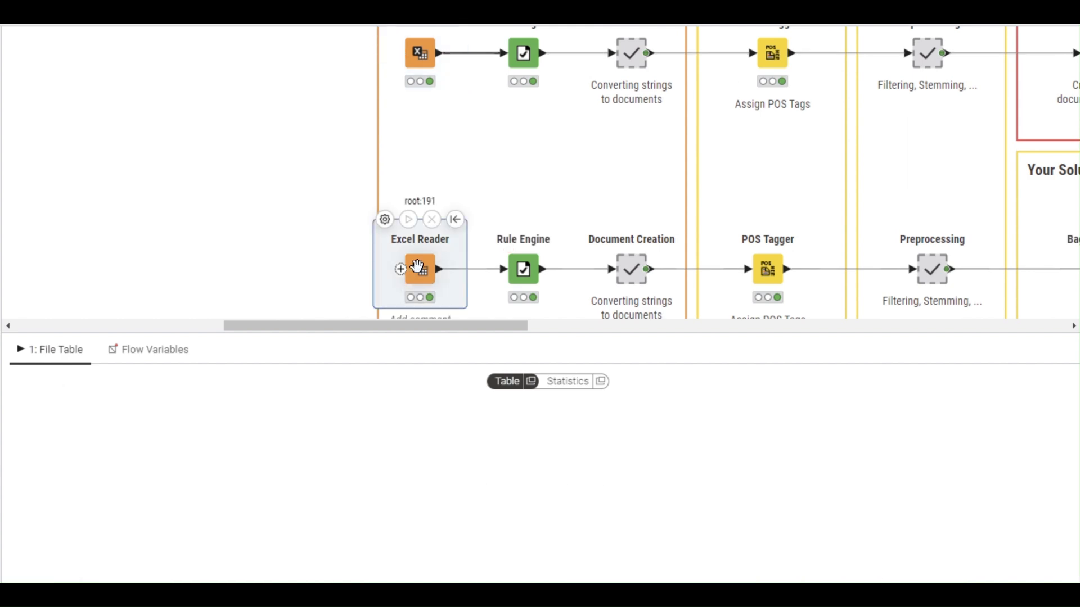
{"action": "left_click", "coordinate": [522, 265]}
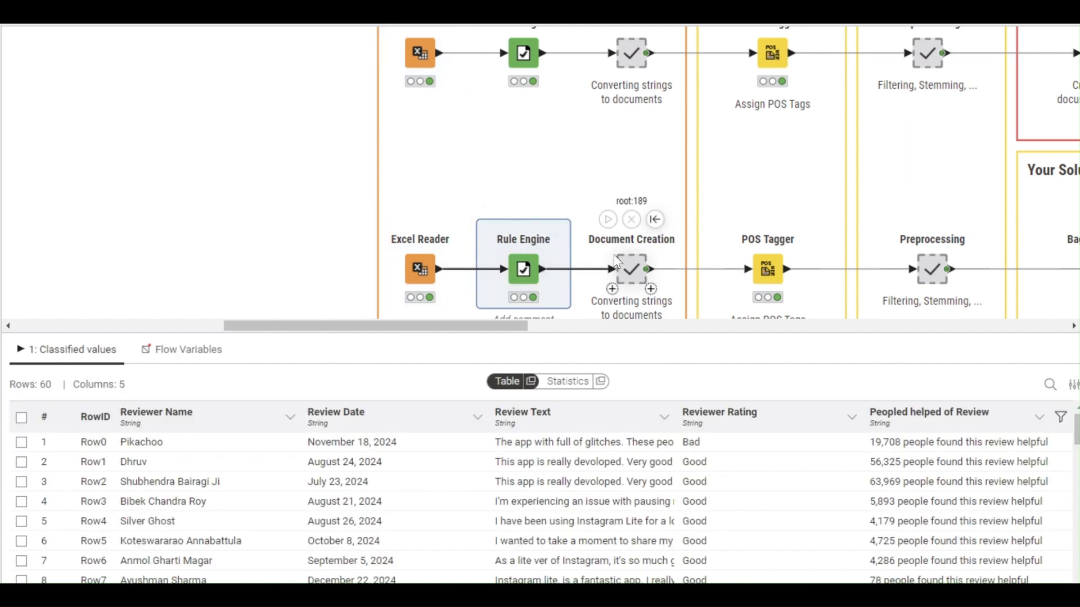
{"action": "left_click", "coordinate": [628, 263]}
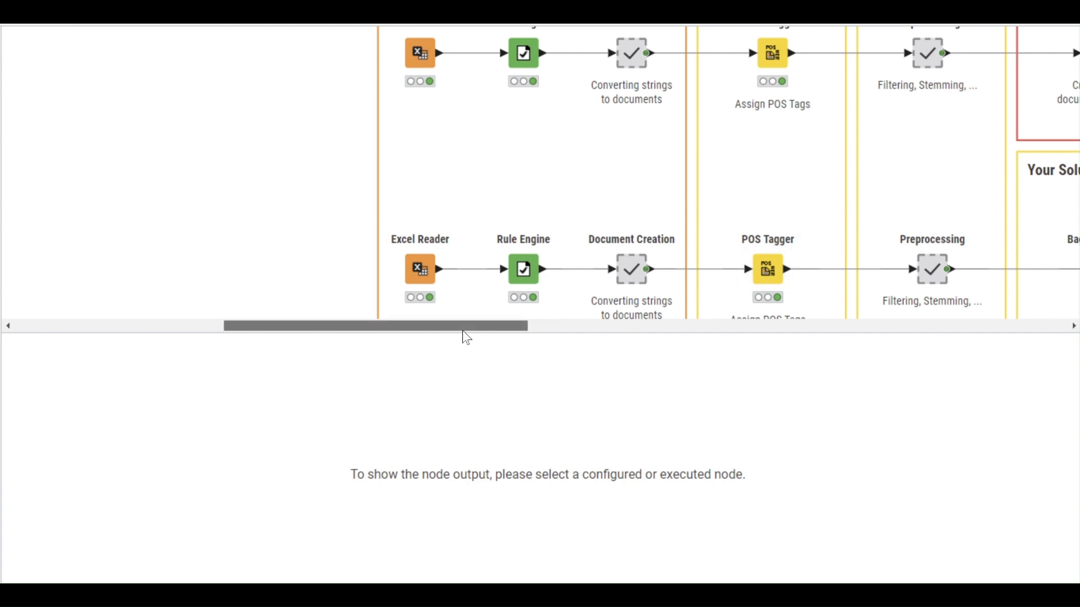
- Preview the solution's Bag Of Words Creator, TF and Document Vector Applier output tables
{"action": "left_click_drag", "start_coordinate": [463, 329], "coordinate": [581, 325]}
{"action": "mouse_move", "coordinate": [502, 225]}
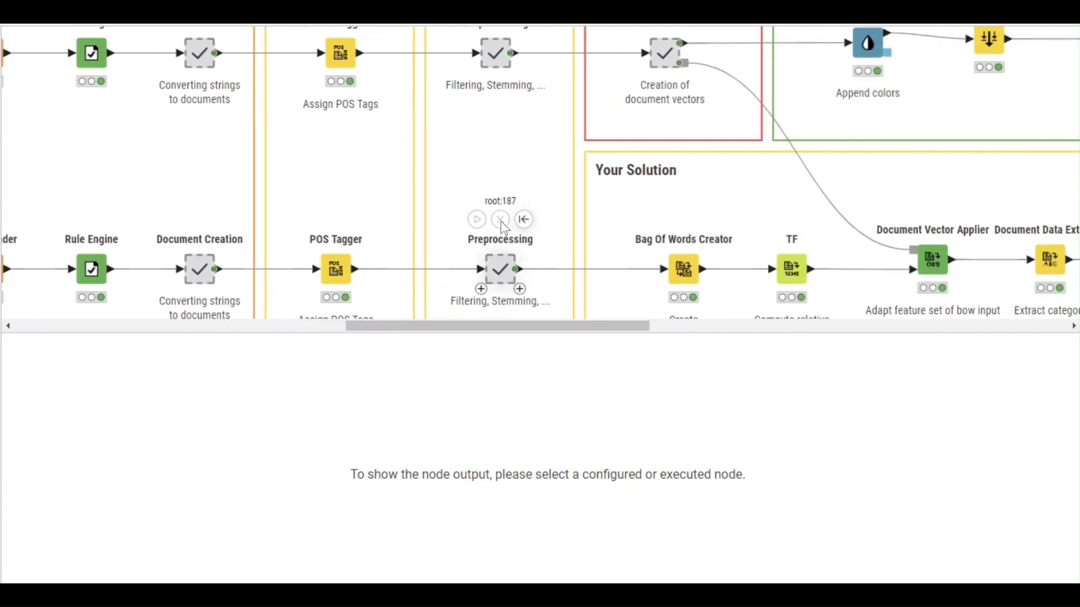
{"action": "mouse_move", "coordinate": [681, 280]}
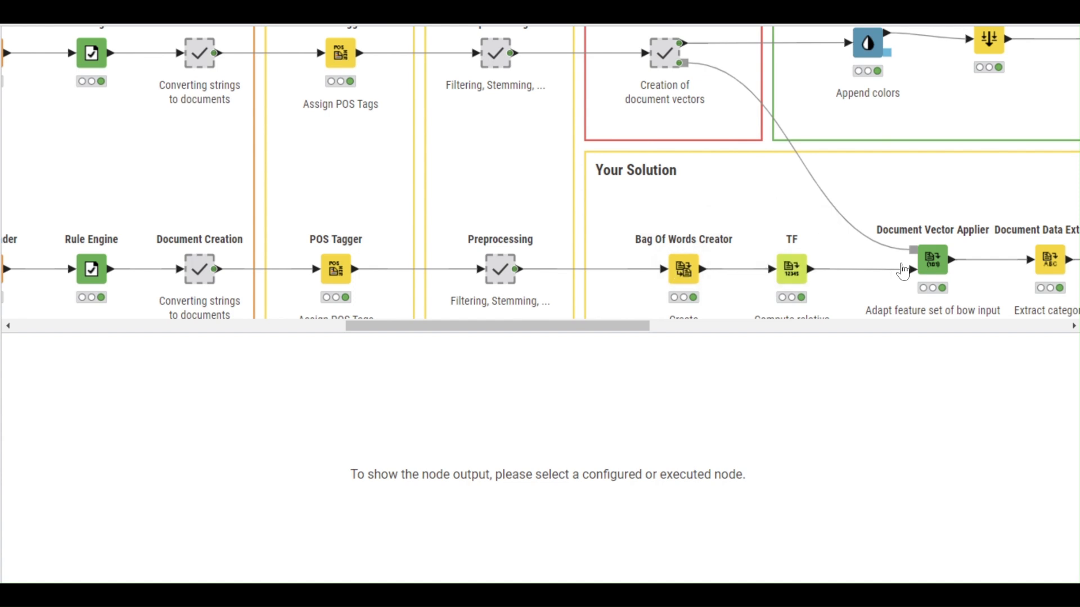
{"action": "left_click", "coordinate": [700, 274]}
{"action": "left_click", "coordinate": [791, 268]}
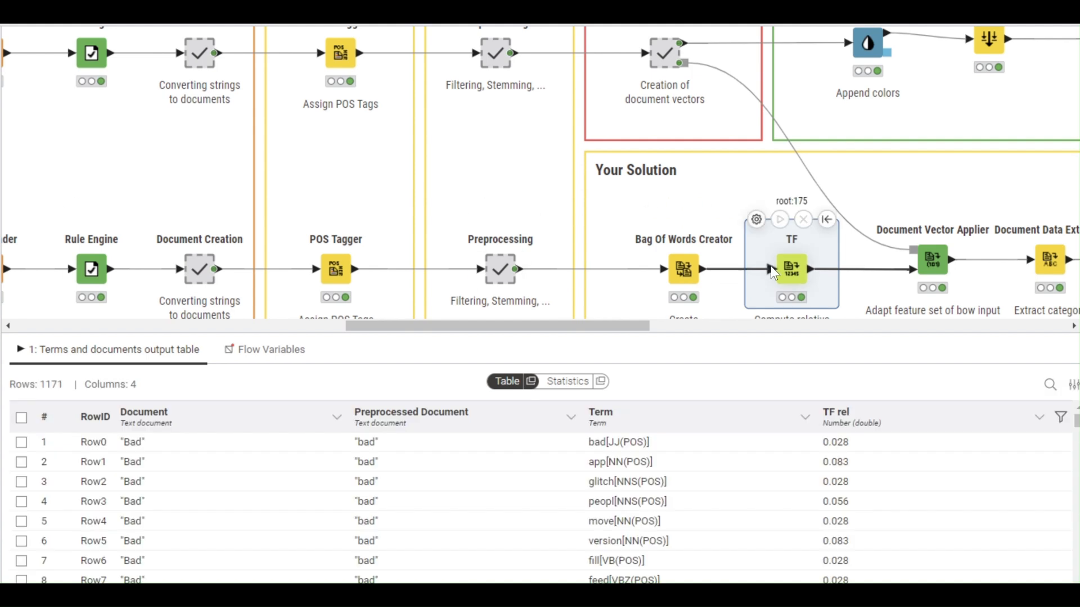
{"action": "left_click", "coordinate": [936, 260]}
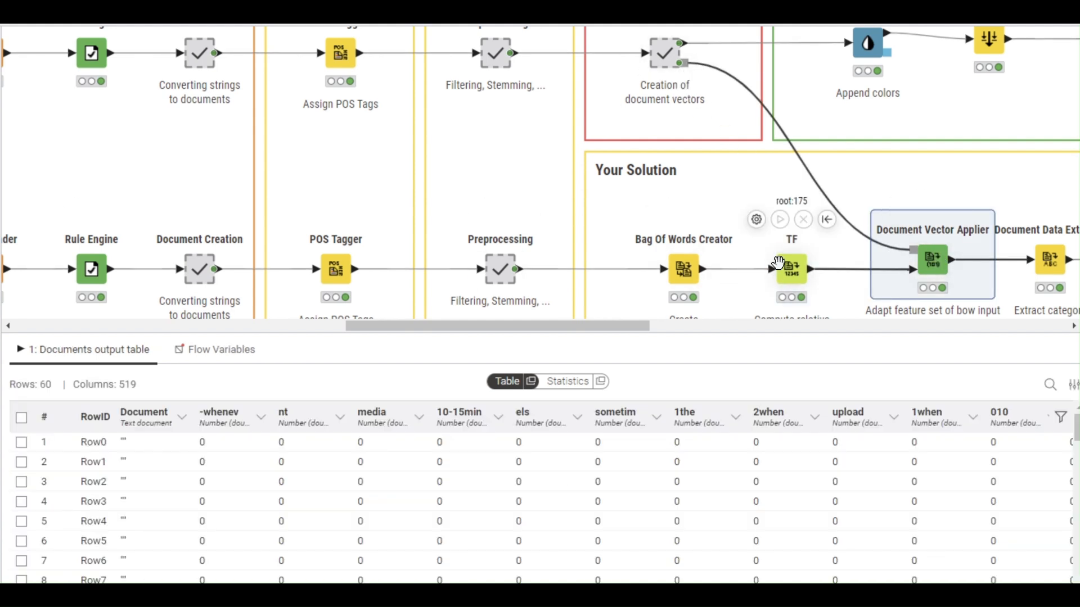
- Compare the TF and Document Vector Applier tables, then show Transformation's 898-row by 520-column table
{"action": "scroll", "coordinate": [682, 81], "scroll_direction": "up", "scroll_amount": 2}
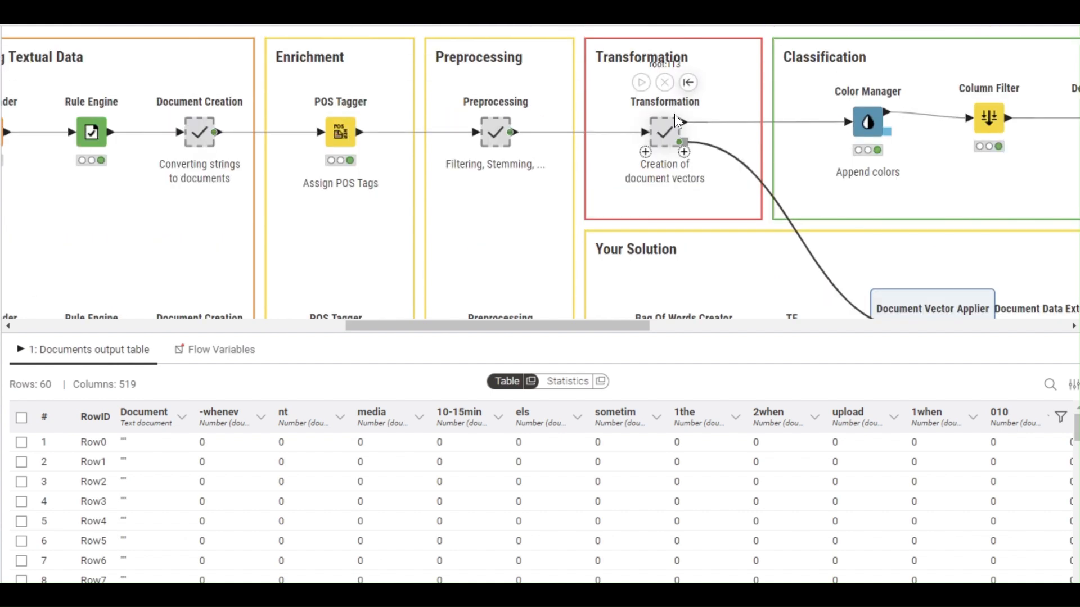
{"action": "scroll", "coordinate": [683, 264], "scroll_direction": "down", "scroll_amount": 2}
{"action": "left_click", "coordinate": [793, 258]}
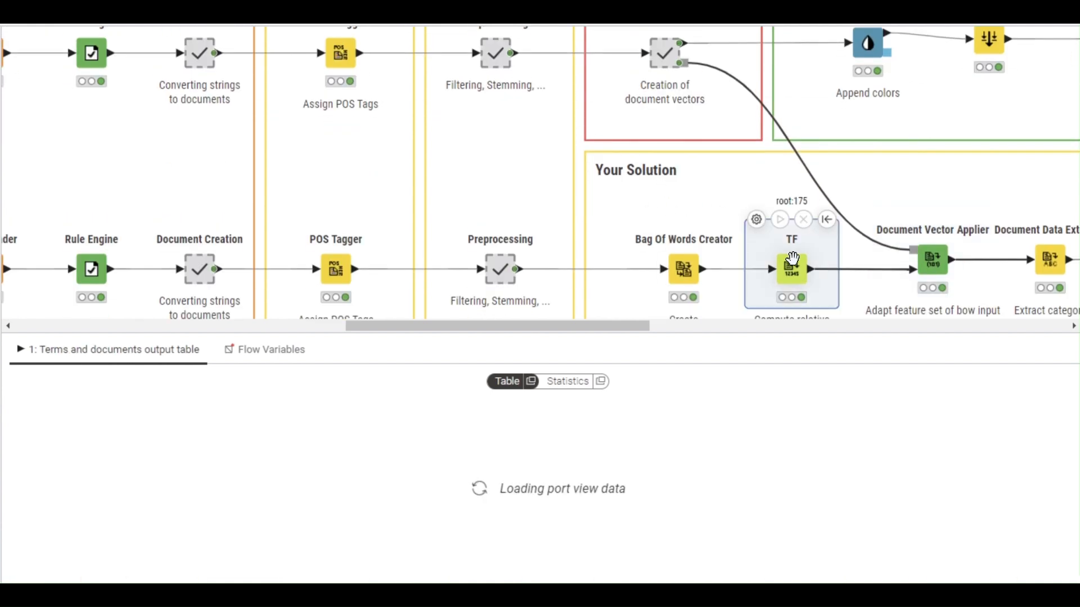
{"action": "left_click", "coordinate": [932, 259]}
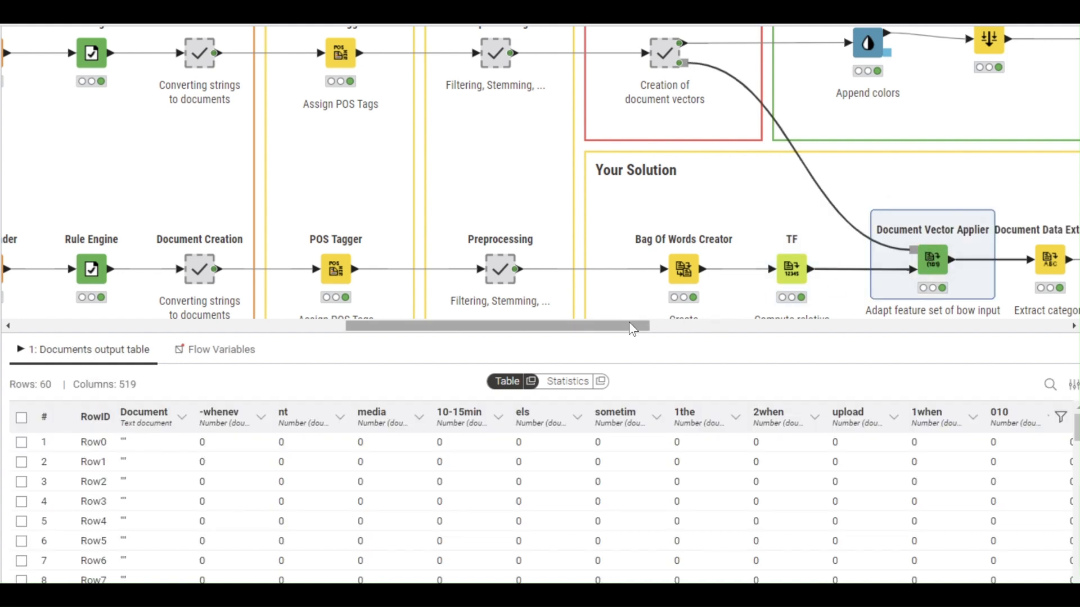
{"action": "left_click", "coordinate": [792, 267]}
{"action": "left_click", "coordinate": [664, 53]}
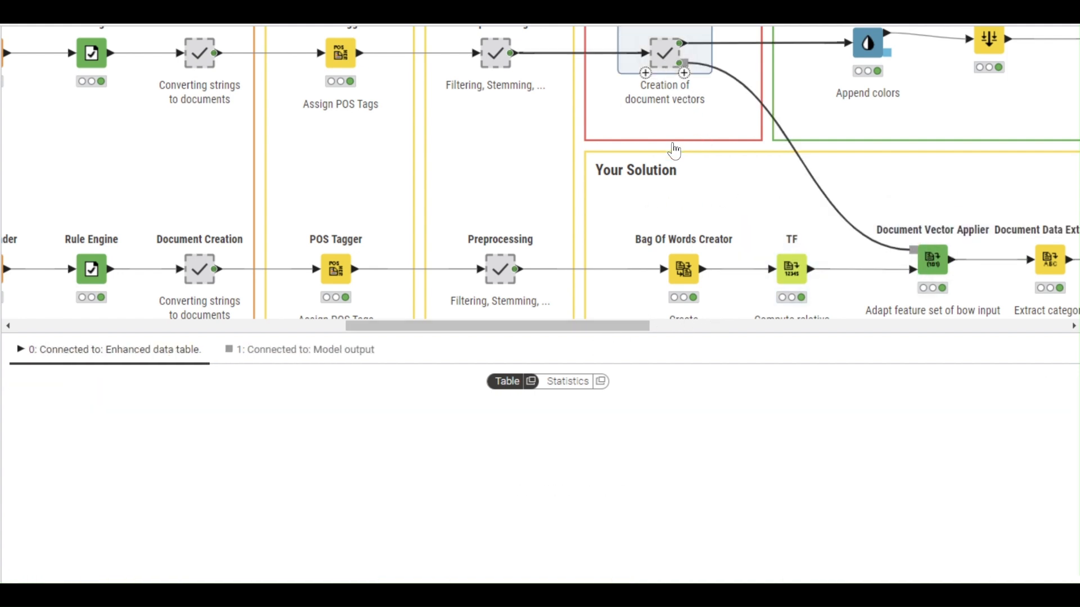
{"action": "left_click_drag", "start_coordinate": [568, 327], "coordinate": [688, 325]}
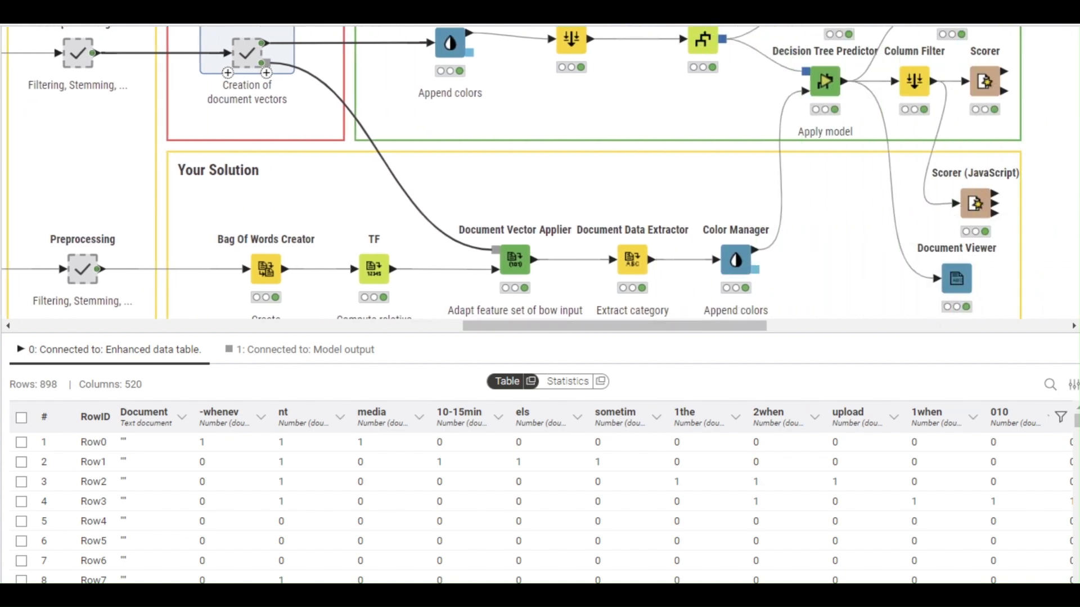
- Check the reference Color Manager's Category colours, Bad red and Good green, without changes
{"action": "scroll", "coordinate": [248, 118], "scroll_direction": "up", "scroll_amount": 1}
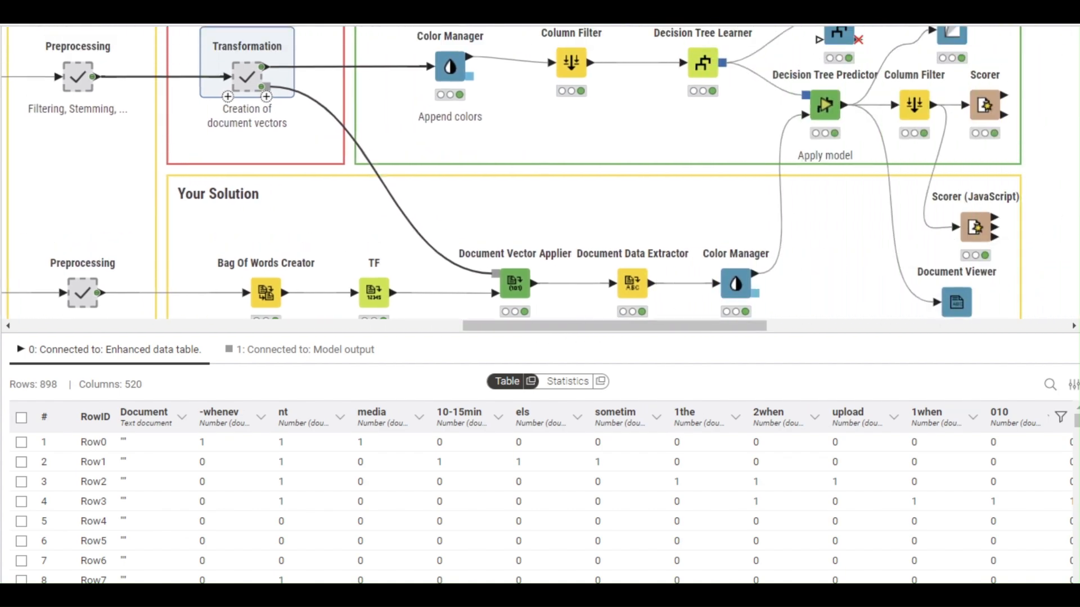
{"action": "left_click", "coordinate": [444, 67]}
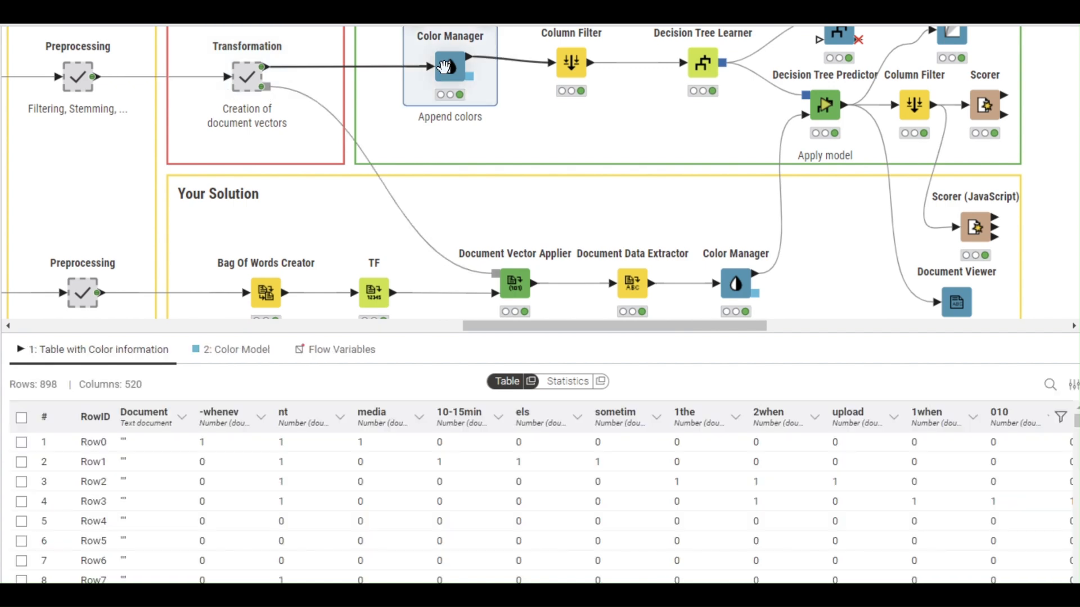
{"action": "double_click", "coordinate": [445, 69]}
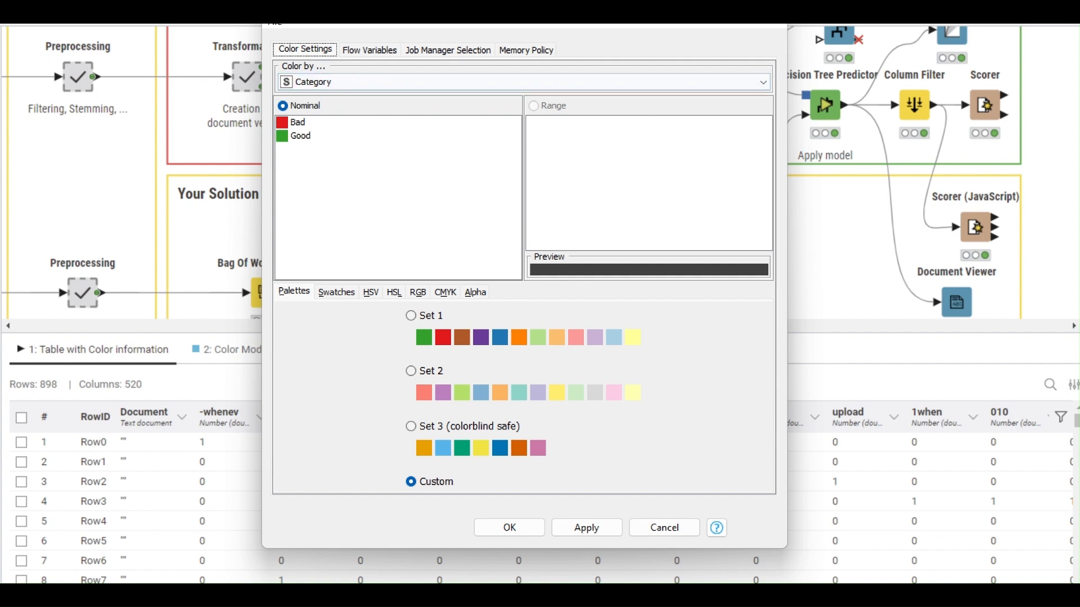
{"action": "key", "text": "Escape"}
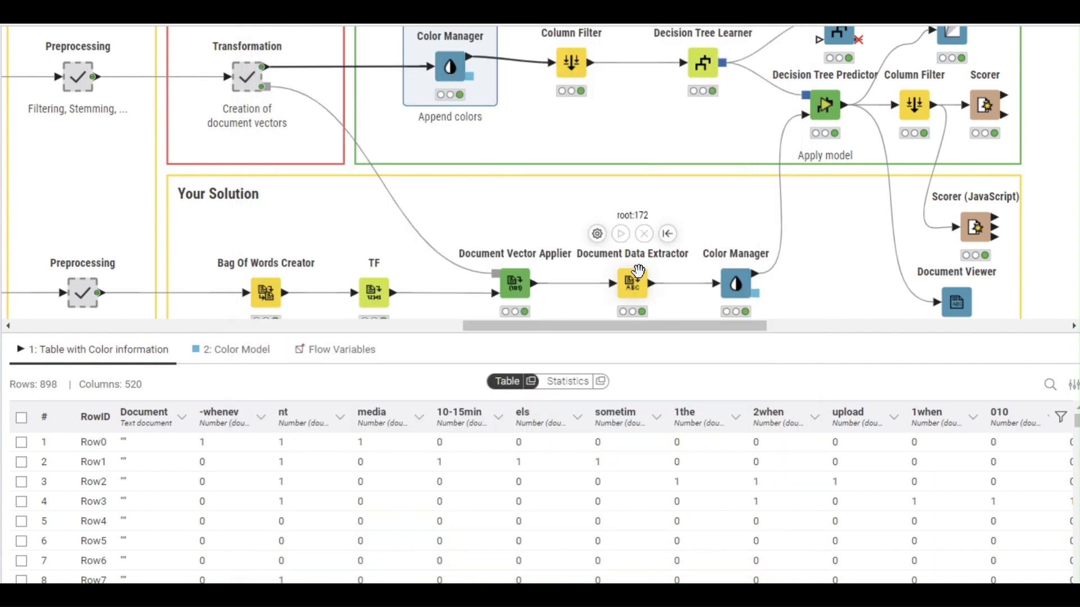
- Preview the solution Color Manager and the 60-row Document Data Extractor output, opening its settings
{"action": "left_click", "coordinate": [732, 277]}
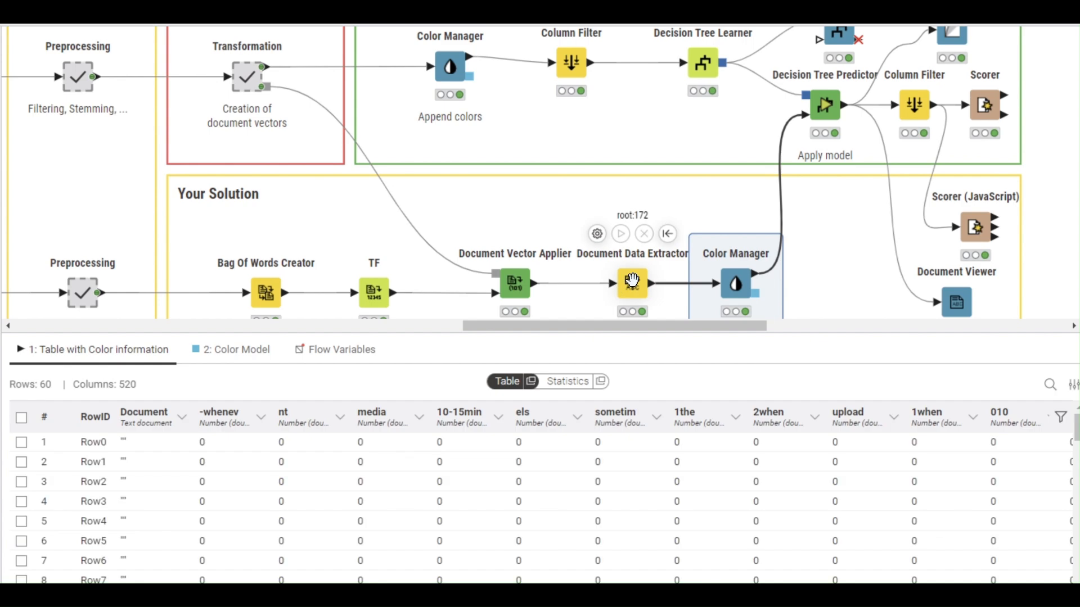
{"action": "left_click", "coordinate": [620, 284]}
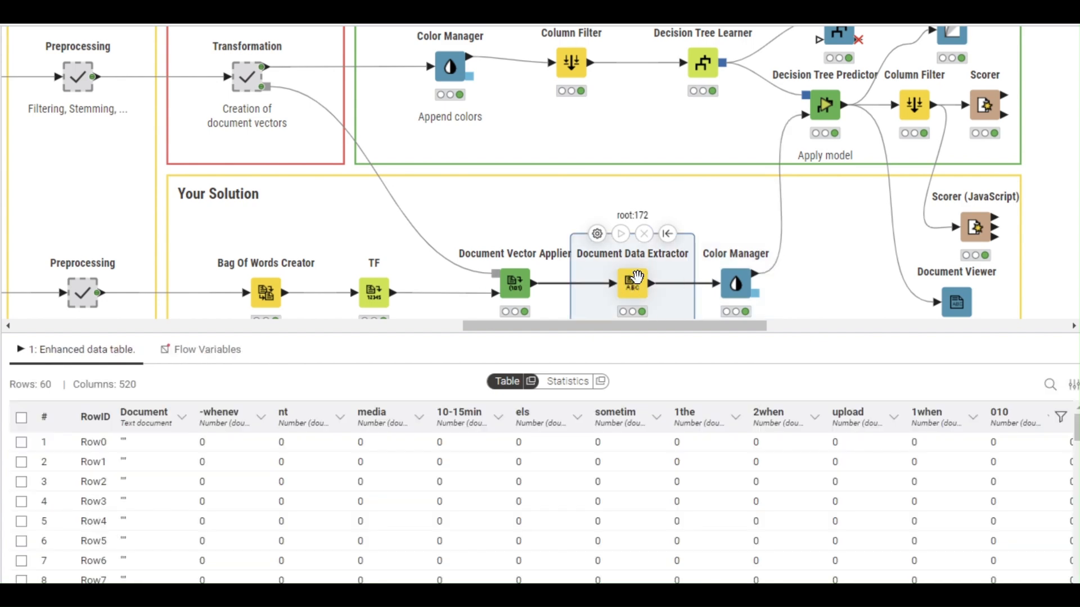
{"action": "double_click", "coordinate": [637, 276]}
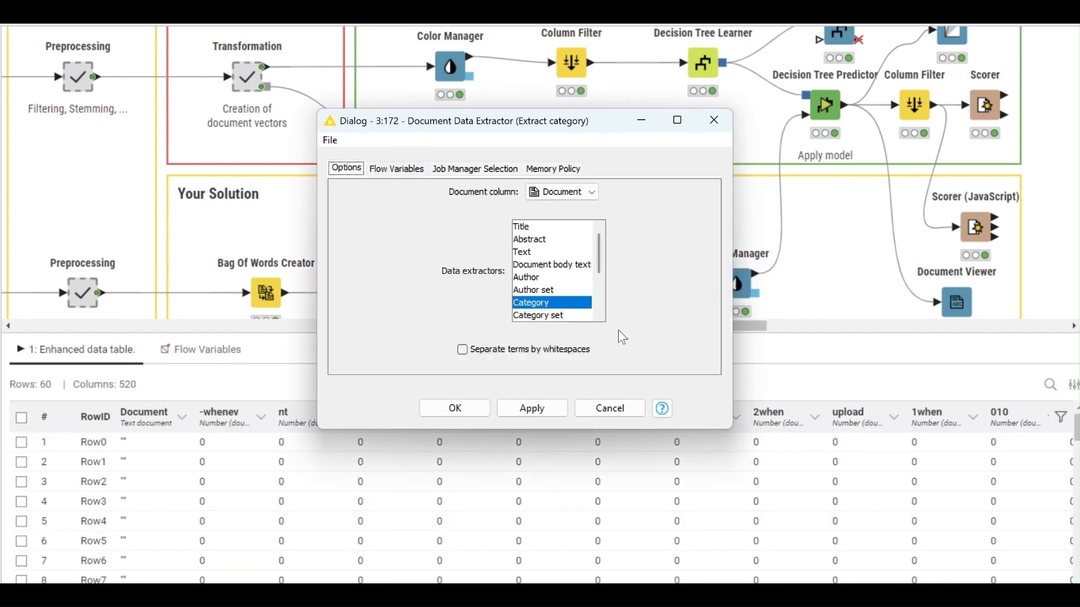
- Cancel the extraction settings, inspect the Column Filter table and settings, and open Decision Tree Learner settings
{"action": "left_click", "coordinate": [606, 419]}
{"action": "scroll", "coordinate": [666, 327], "scroll_direction": "right", "scroll_amount": 5}
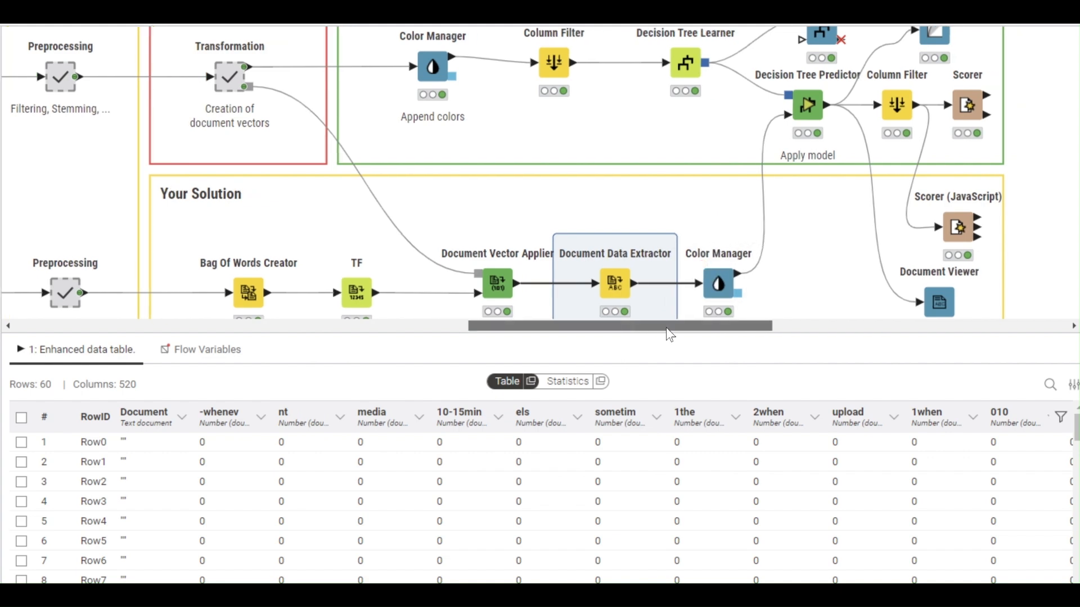
{"action": "scroll", "coordinate": [621, 265], "scroll_direction": "up", "scroll_amount": 3}
{"action": "left_click", "coordinate": [419, 141]}
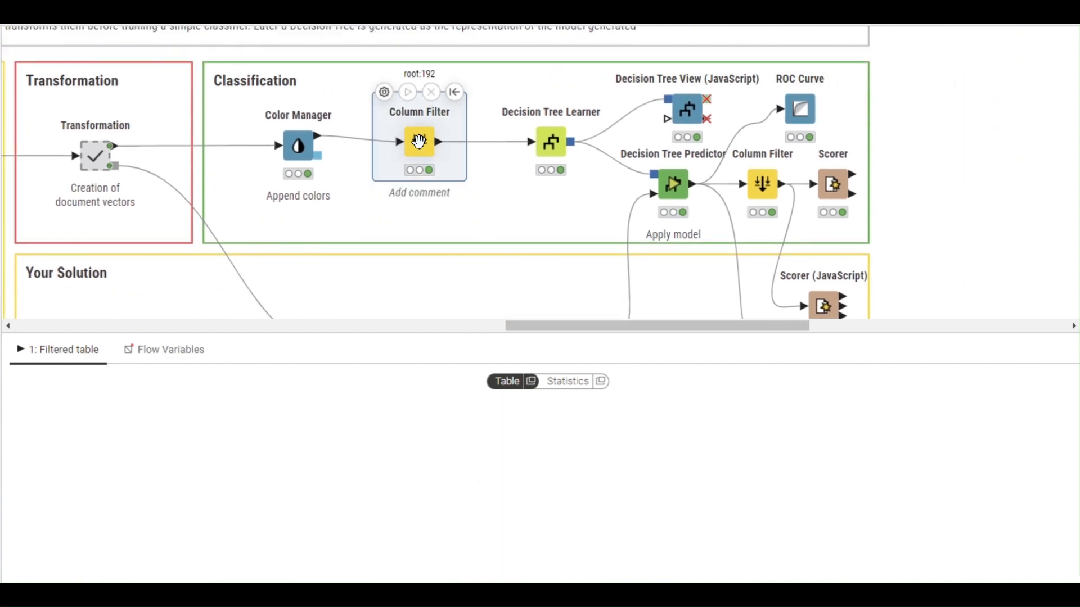
{"action": "double_click", "coordinate": [419, 140]}
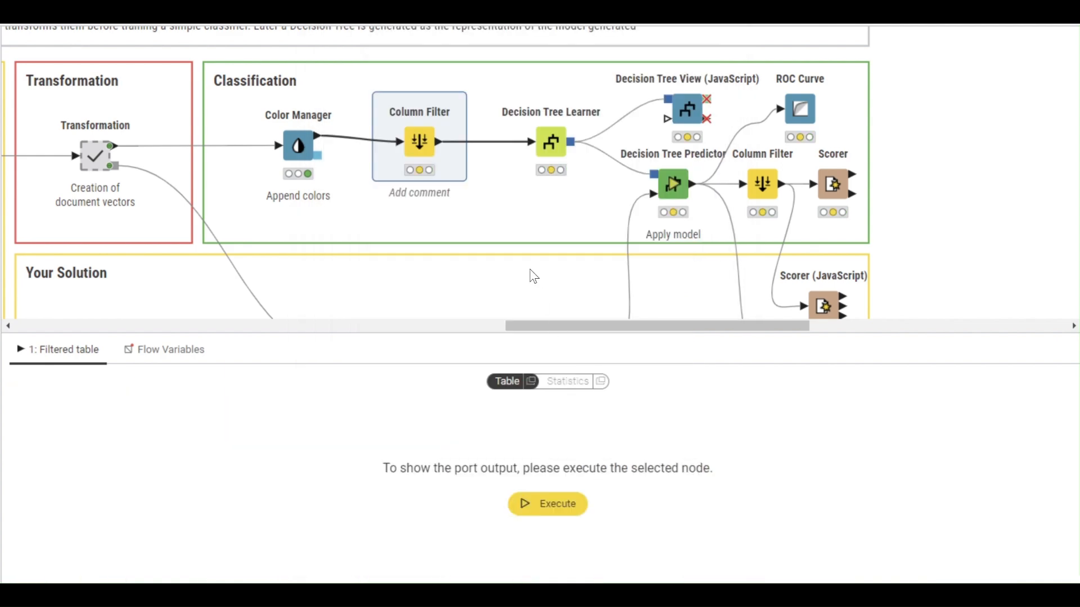
{"action": "left_click", "coordinate": [544, 139]}
{"action": "double_click", "coordinate": [543, 137]}
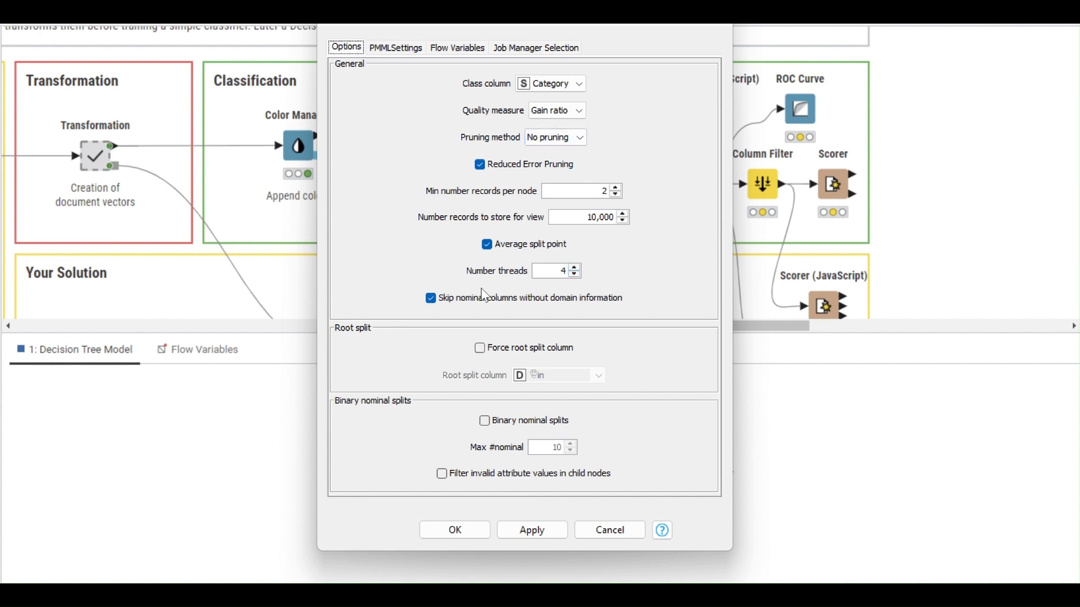
- Cancel the Decision Tree Learner settings and execute it to train the tree on Category
{"action": "left_click", "coordinate": [607, 531]}
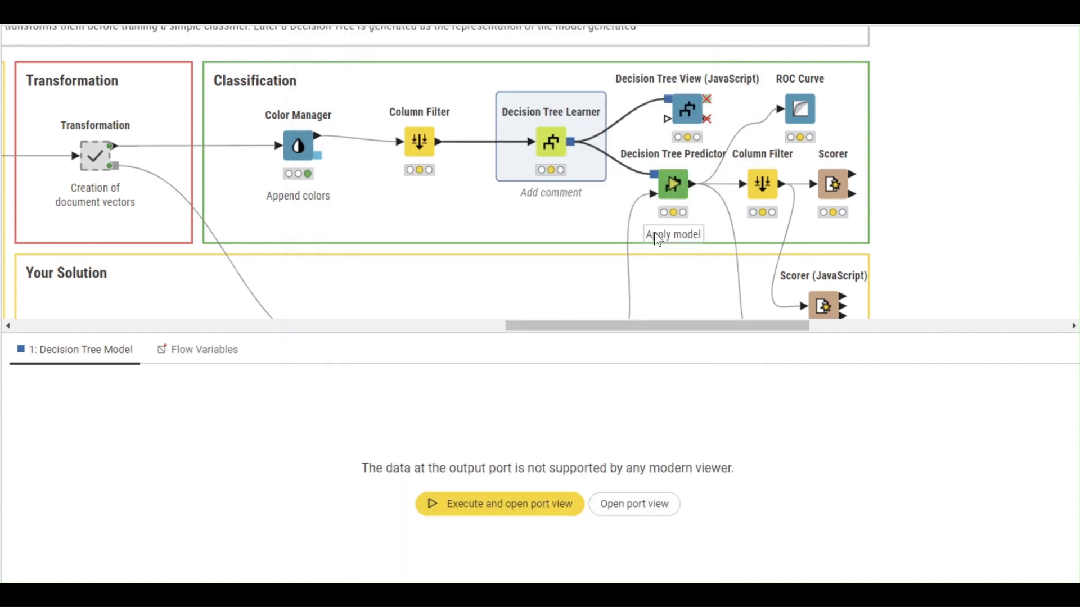
{"action": "mouse_move", "coordinate": [550, 138]}
{"action": "left_click", "coordinate": [527, 92]}
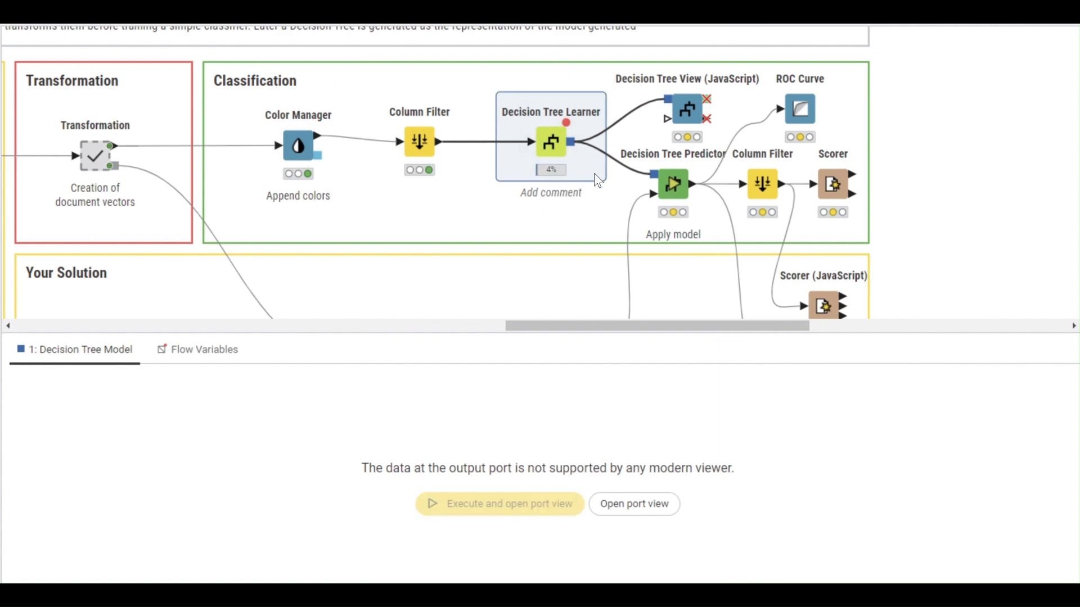
{"action": "mouse_move", "coordinate": [553, 167]}
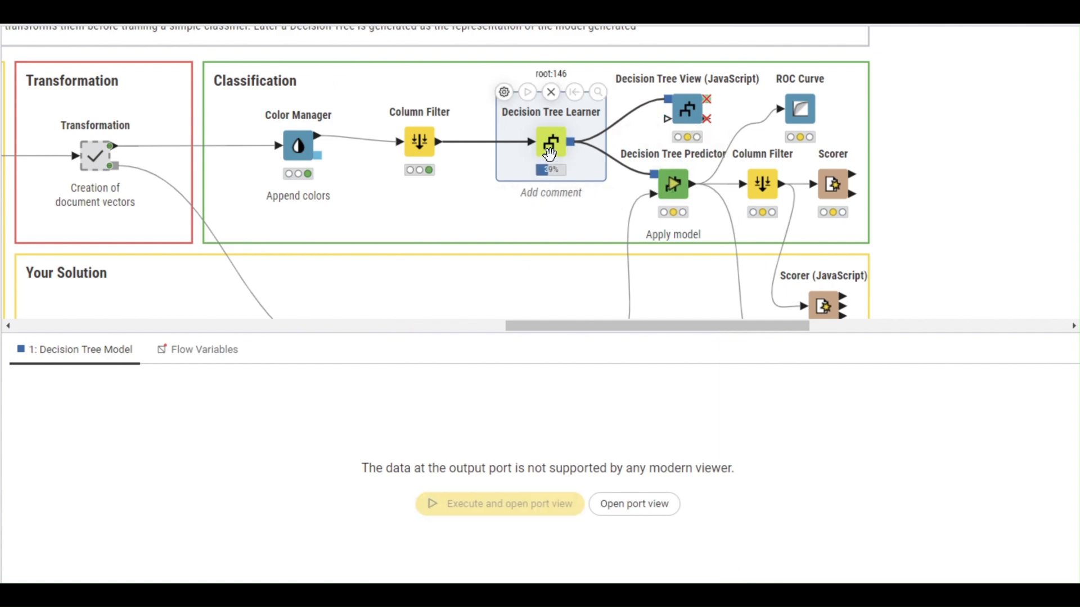
{"action": "mouse_move", "coordinate": [689, 110]}
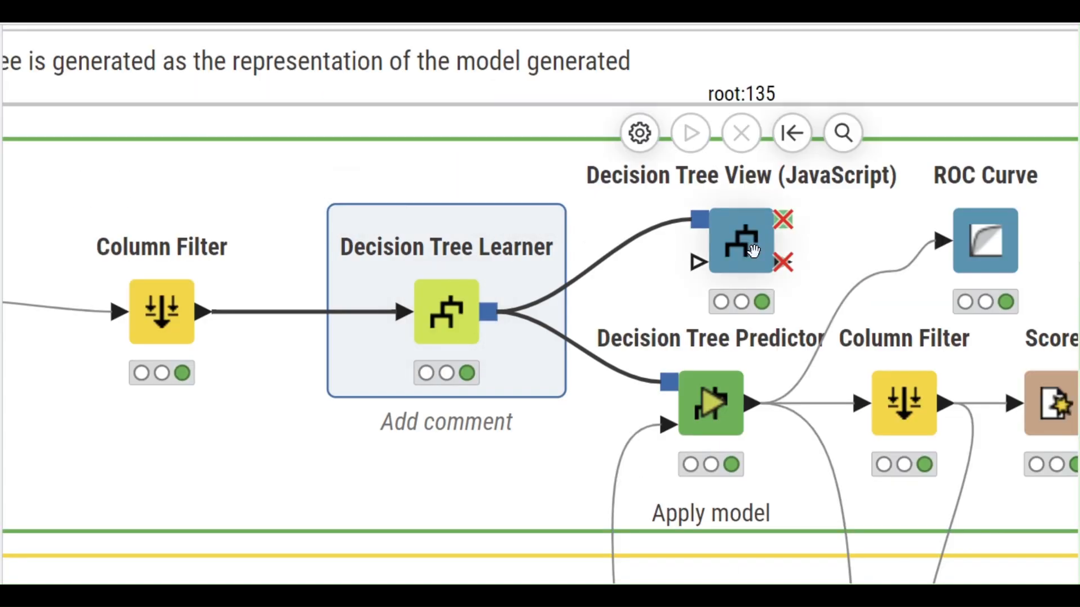
{"action": "left_click", "coordinate": [754, 249]}
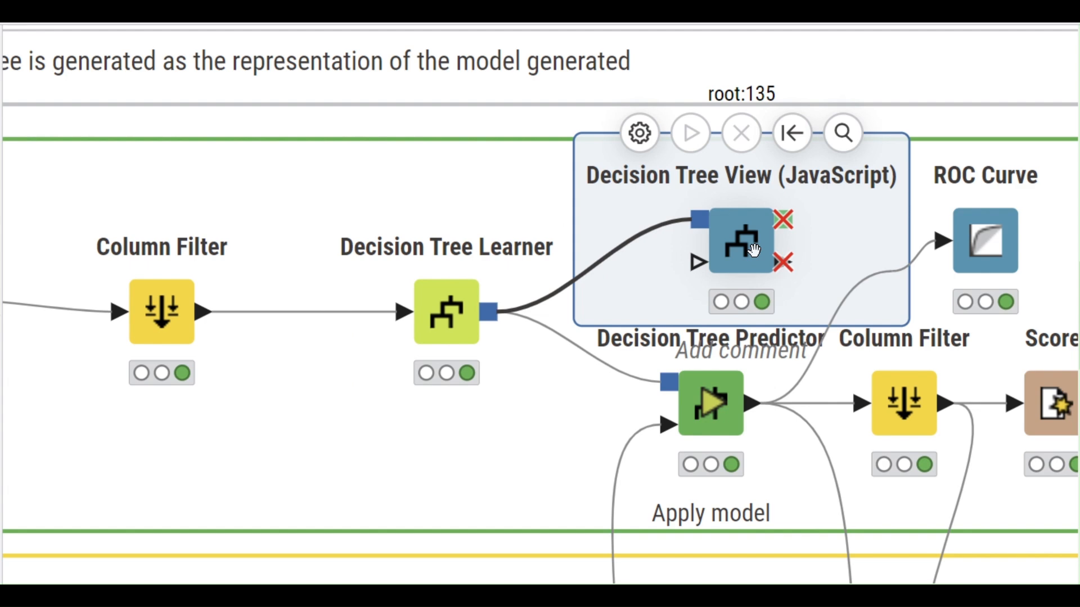
{"action": "left_click", "coordinate": [838, 134]}
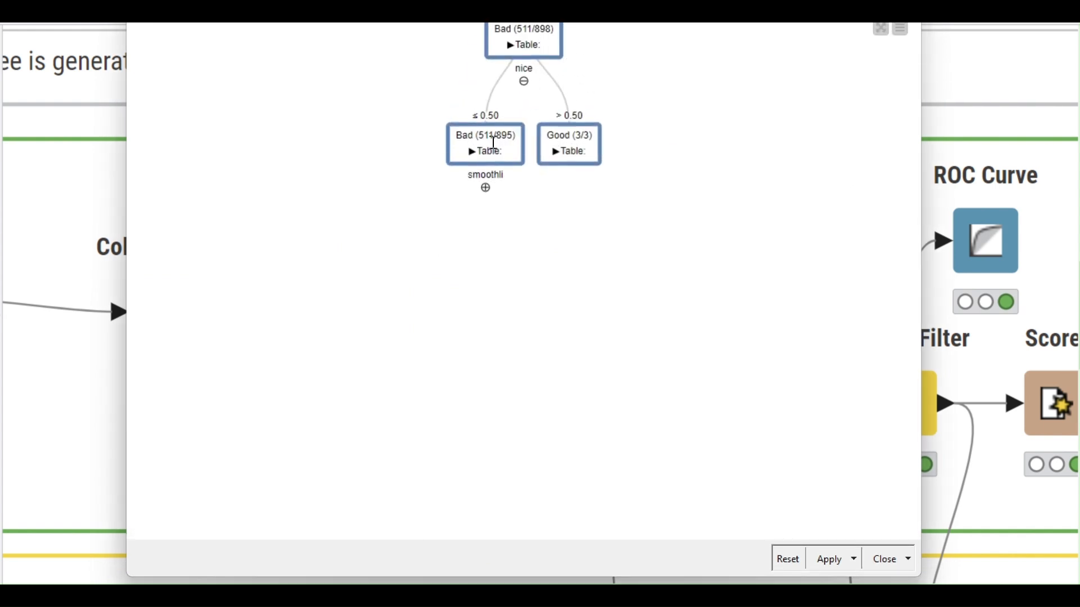
{"action": "left_click", "coordinate": [485, 189]}
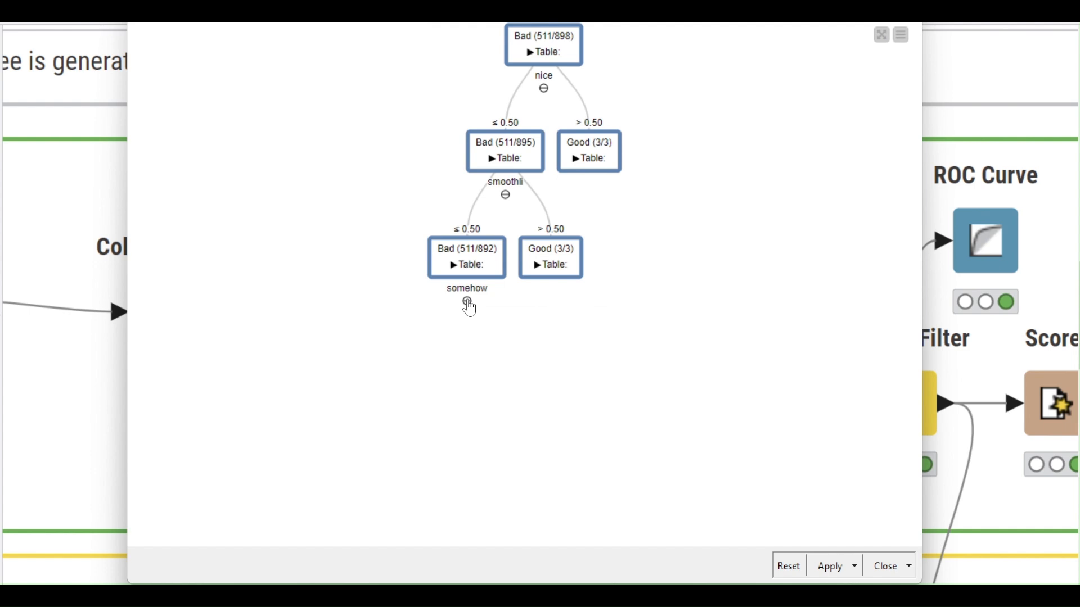
{"action": "left_click", "coordinate": [466, 302]}
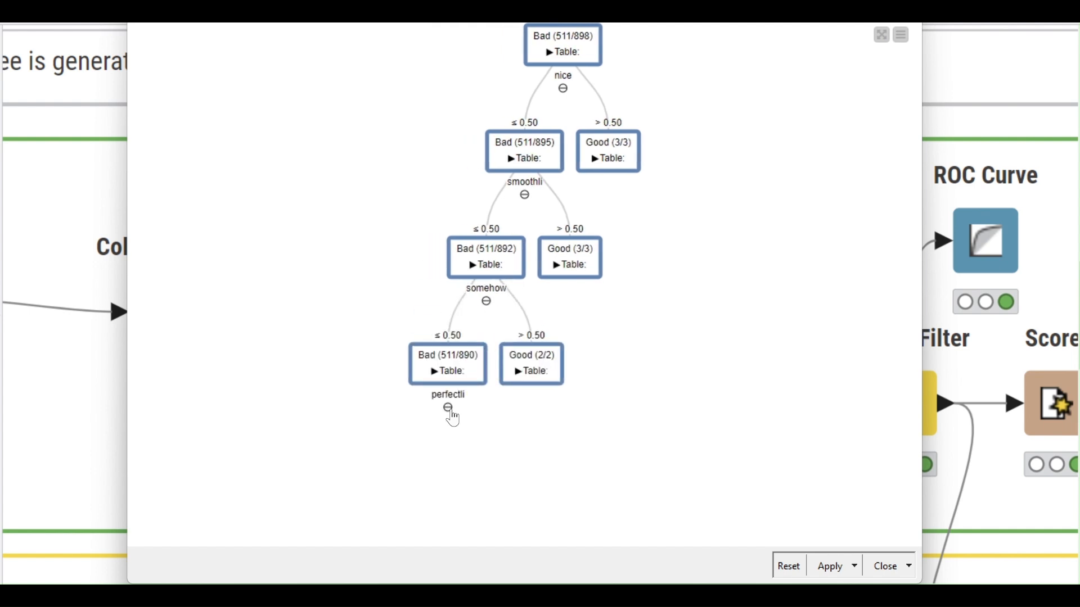
{"action": "left_click", "coordinate": [451, 411]}
{"action": "left_click", "coordinate": [440, 447]}
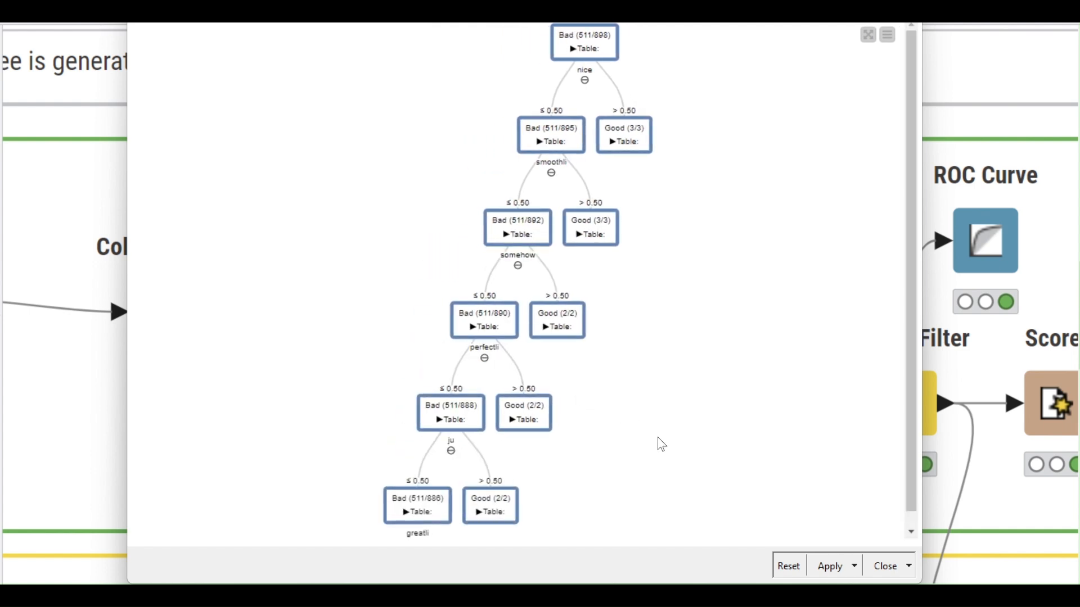
{"action": "left_click", "coordinate": [884, 567]}
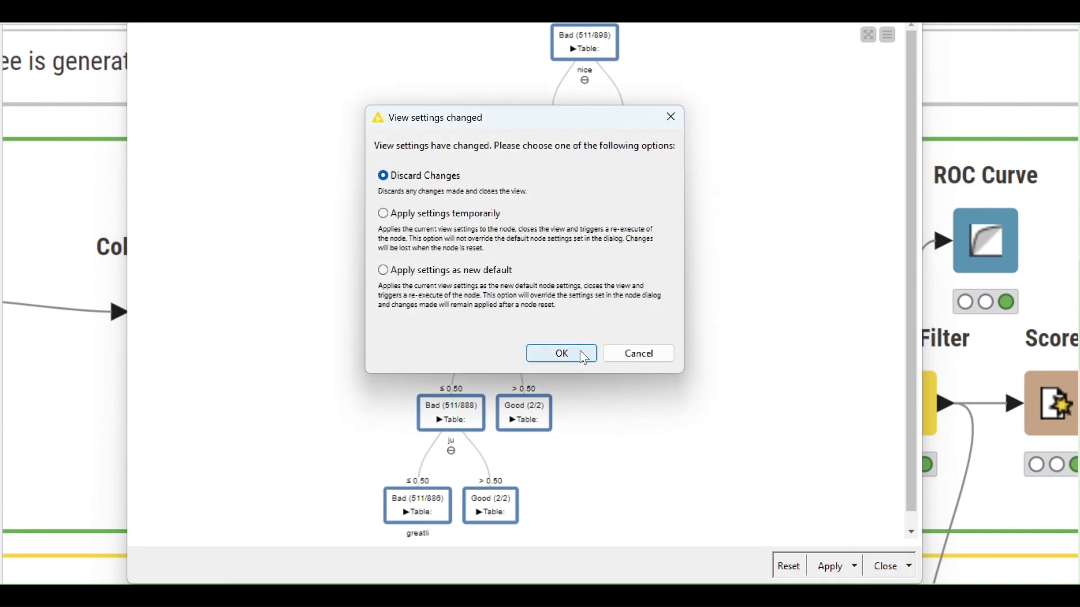
{"action": "left_click", "coordinate": [583, 354]}
{"action": "left_click", "coordinate": [528, 423]}
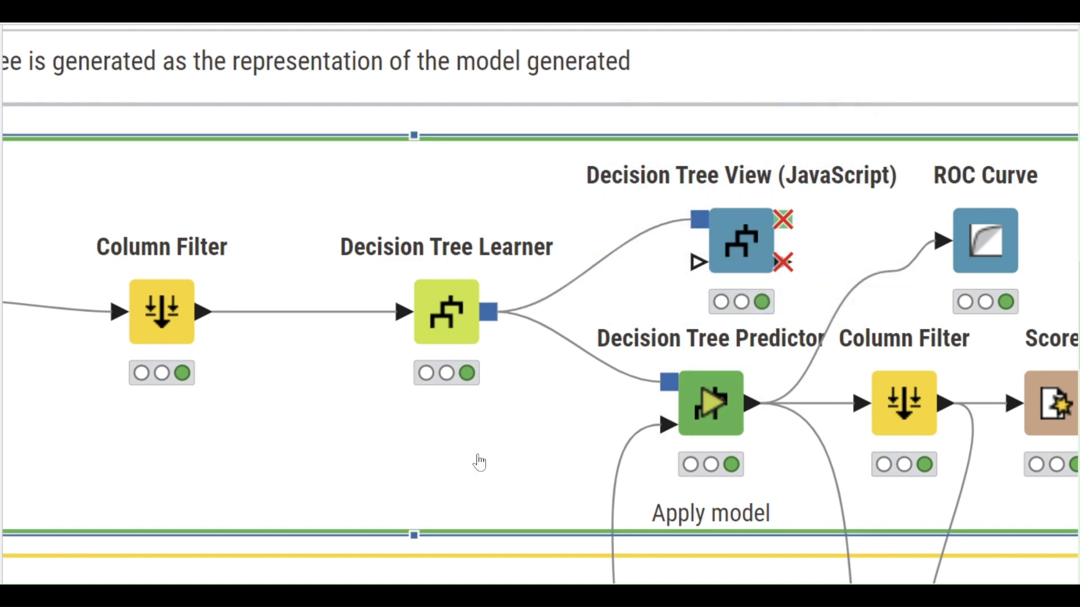
{"action": "scroll", "coordinate": [476, 413], "scroll_direction": "down", "scroll_amount": 5}
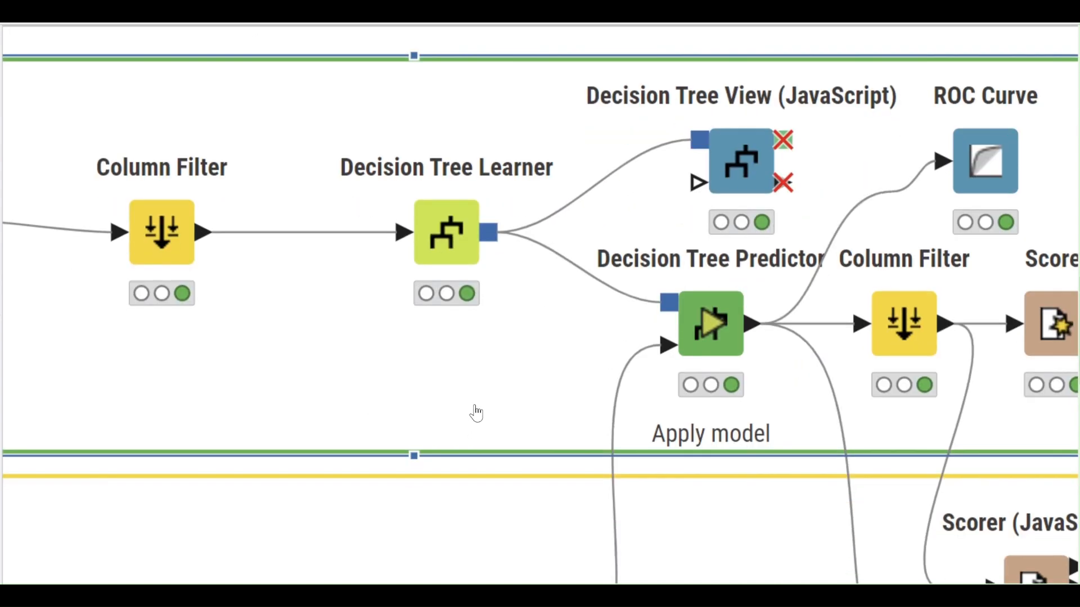
{"action": "scroll", "coordinate": [475, 412], "scroll_direction": "down", "scroll_amount": 5}
{"action": "left_click", "coordinate": [475, 403]}
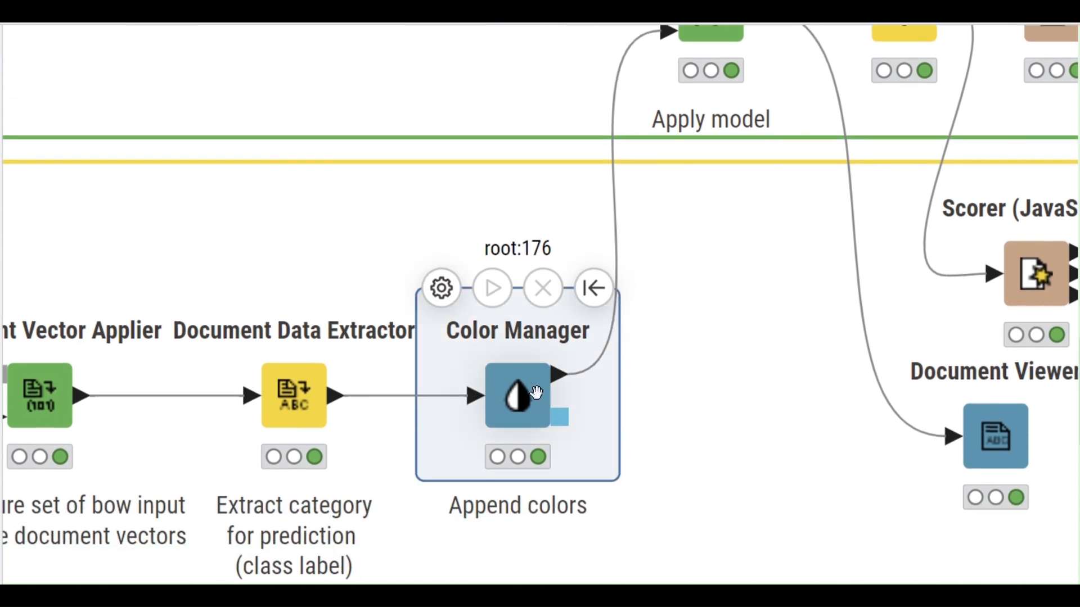
{"action": "scroll", "coordinate": [710, 367], "scroll_direction": "down", "scroll_amount": 3}
{"action": "scroll", "coordinate": [711, 364], "scroll_direction": "up", "scroll_amount": 4}
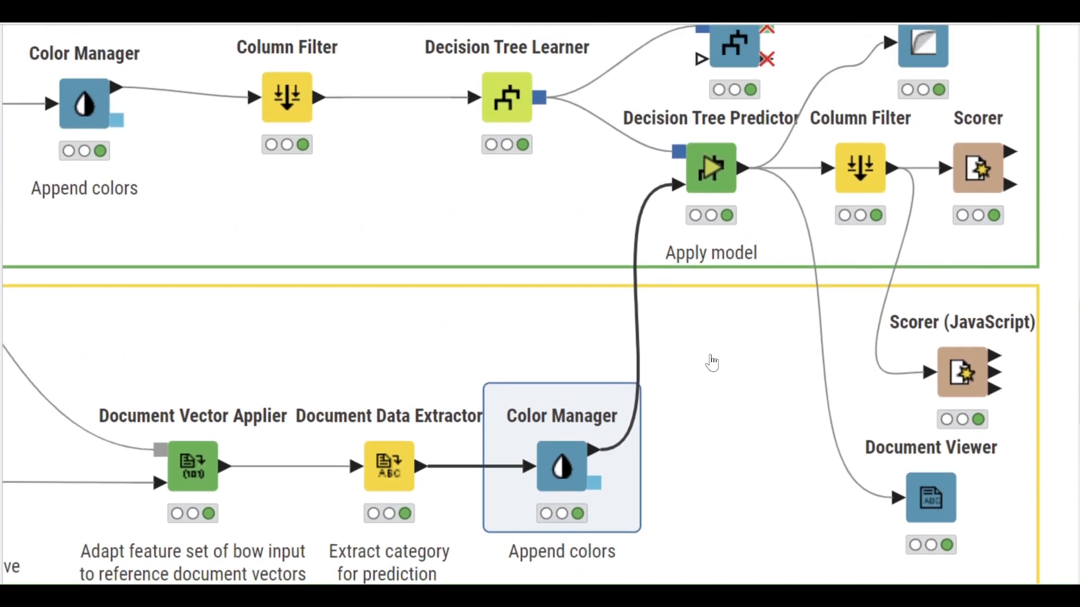
{"action": "left_click", "coordinate": [711, 258]}
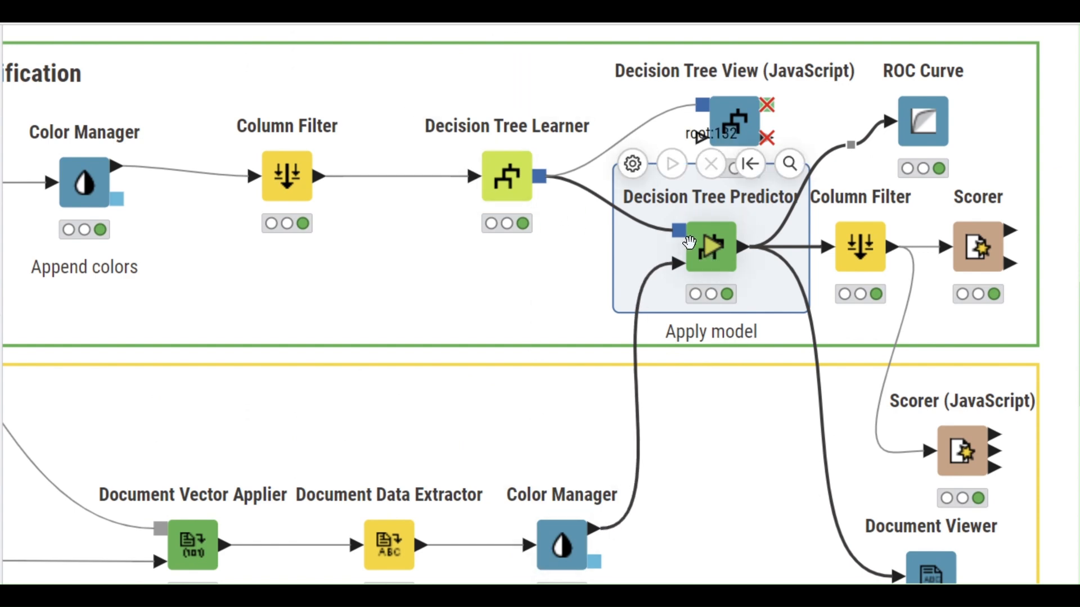
{"action": "double_click", "coordinate": [698, 252]}
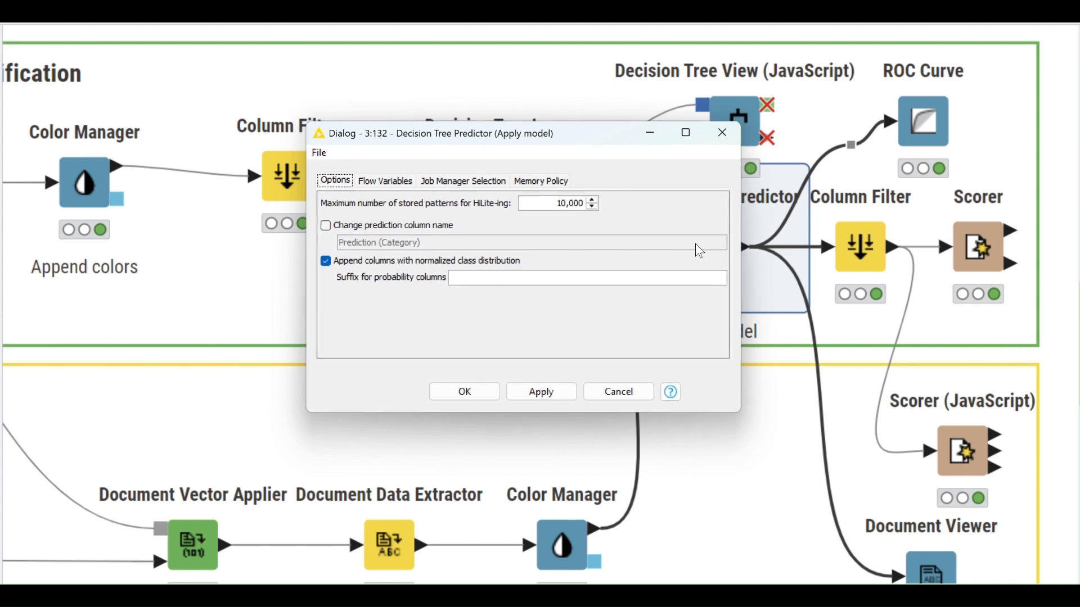
{"action": "left_click", "coordinate": [738, 144]}
{"action": "left_click", "coordinate": [730, 163]}
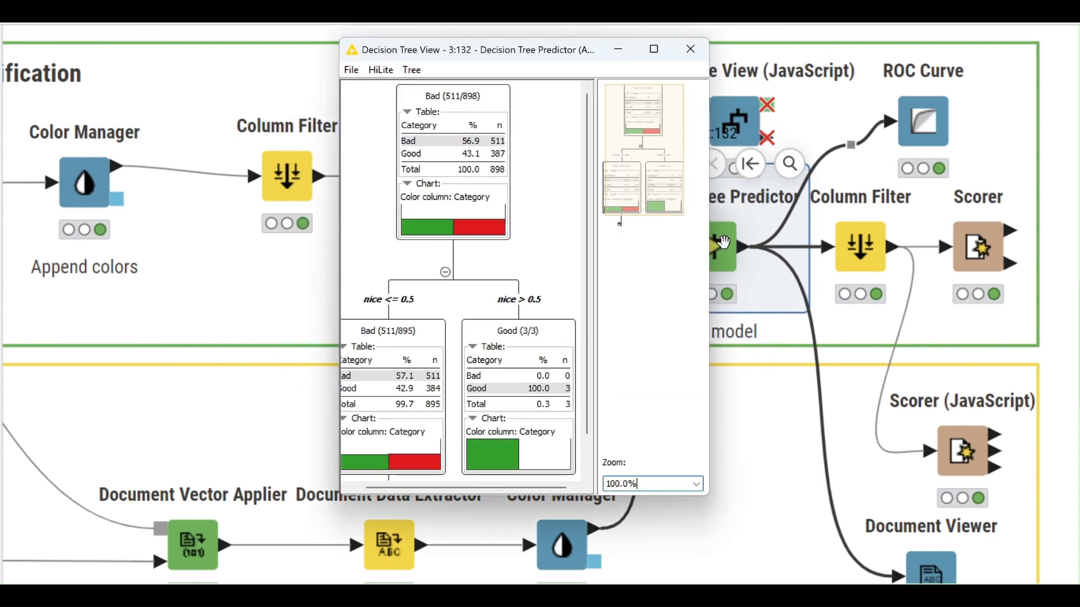
{"action": "left_click_drag", "start_coordinate": [341, 278], "coordinate": [274, 278]}
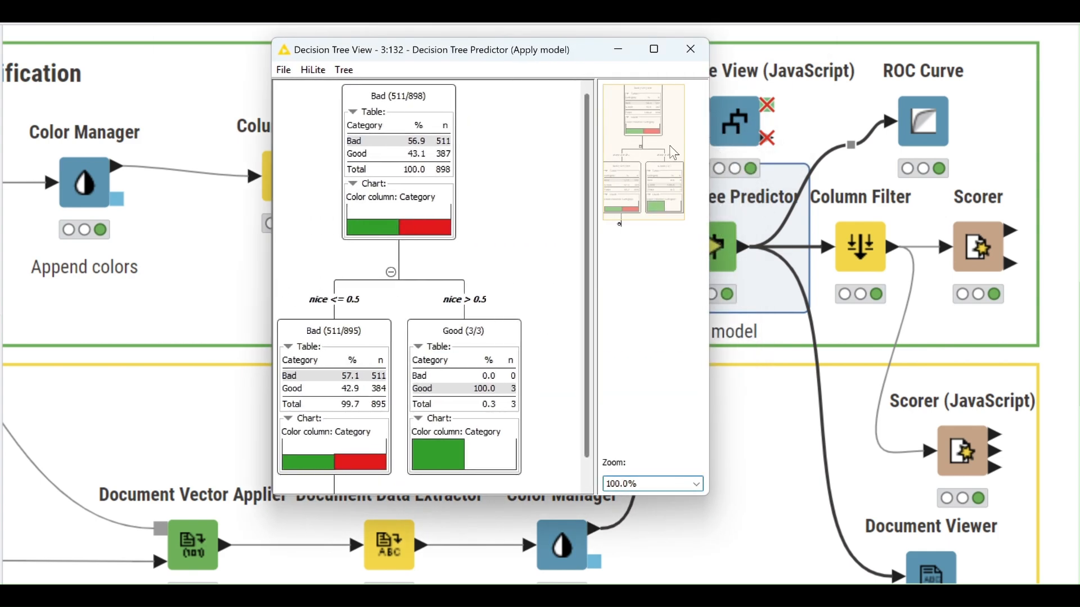
{"action": "left_click", "coordinate": [697, 56]}
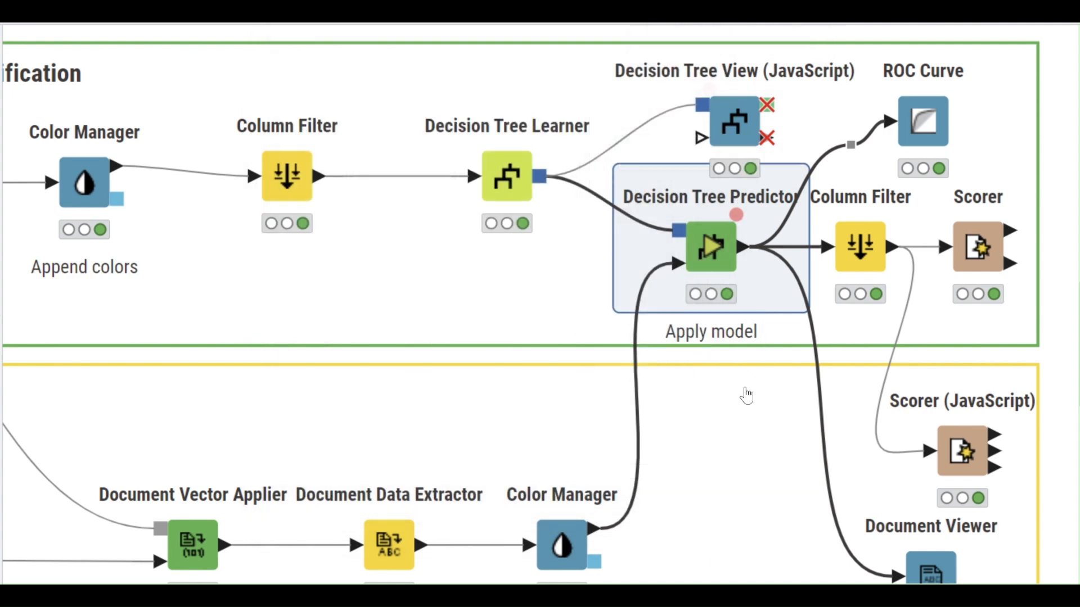
{"action": "left_click", "coordinate": [747, 393]}
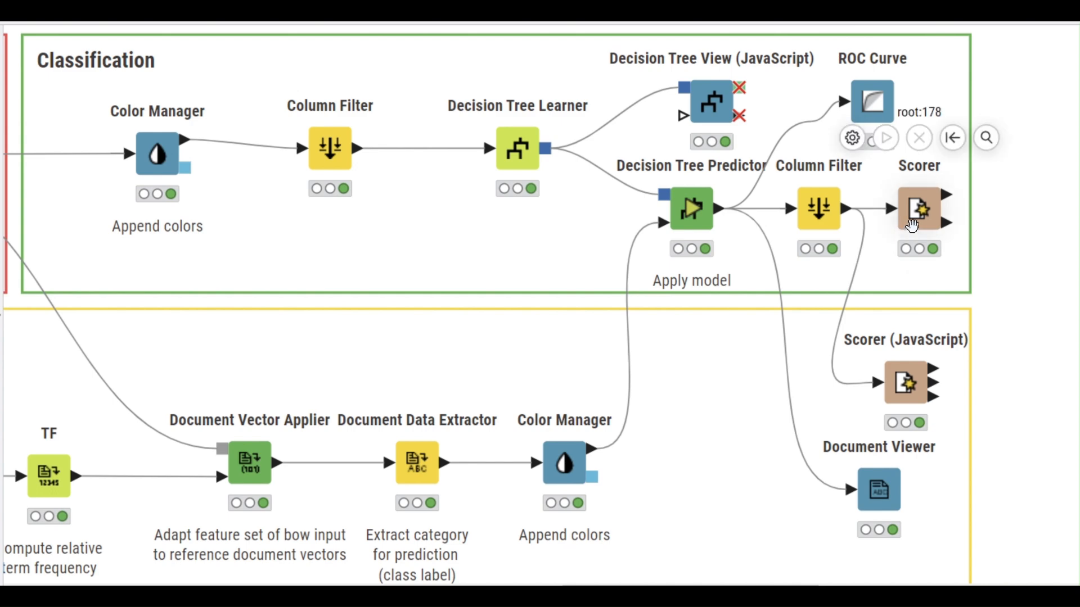
{"action": "left_click", "coordinate": [913, 226]}
{"action": "left_click", "coordinate": [1016, 185]}
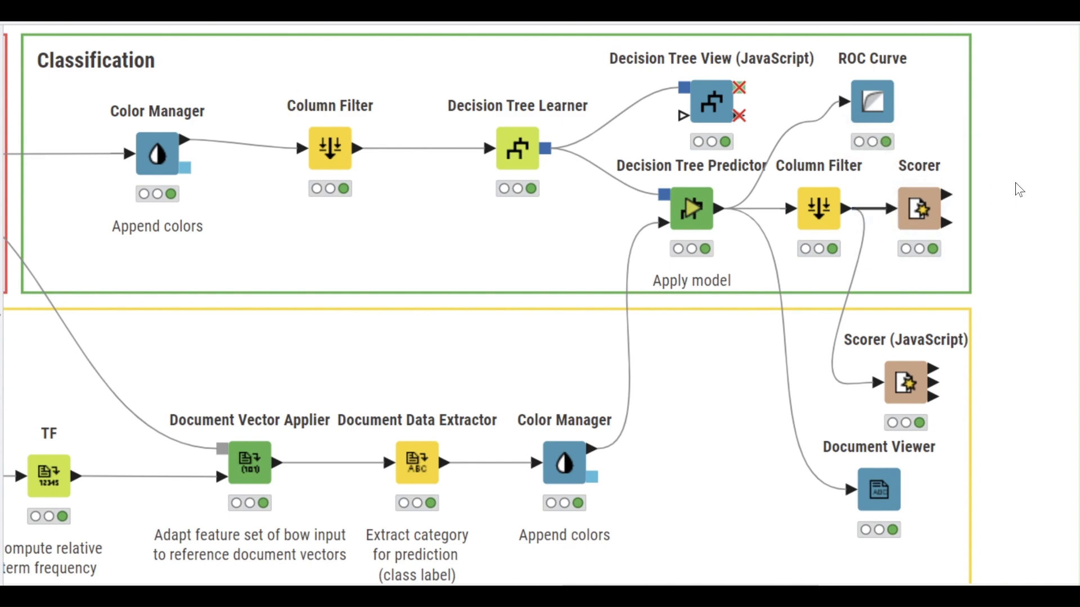
{"action": "left_click", "coordinate": [852, 90]}
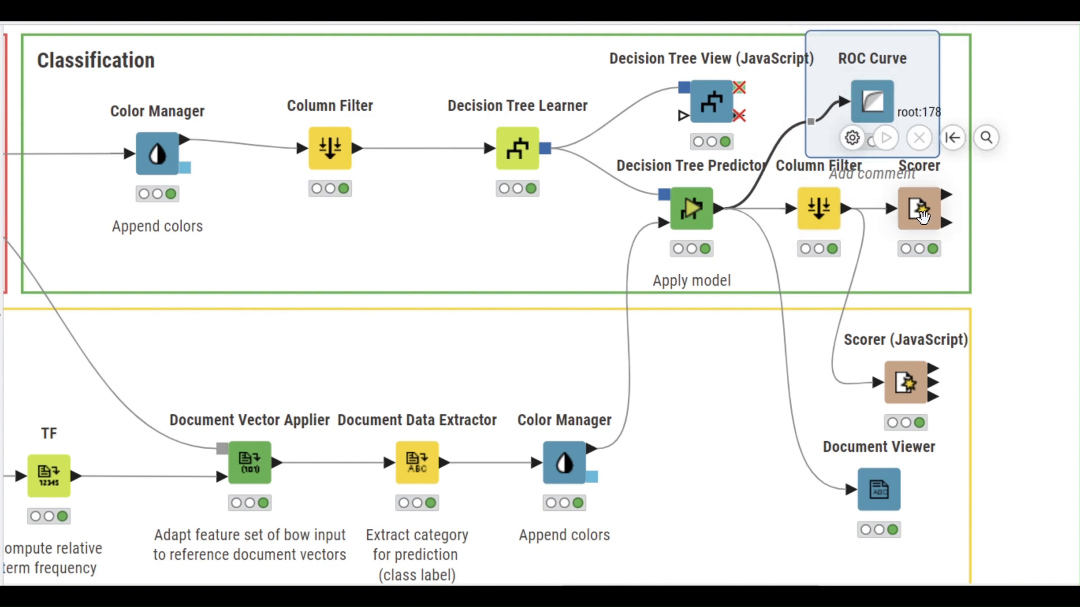
{"action": "left_click", "coordinate": [916, 214]}
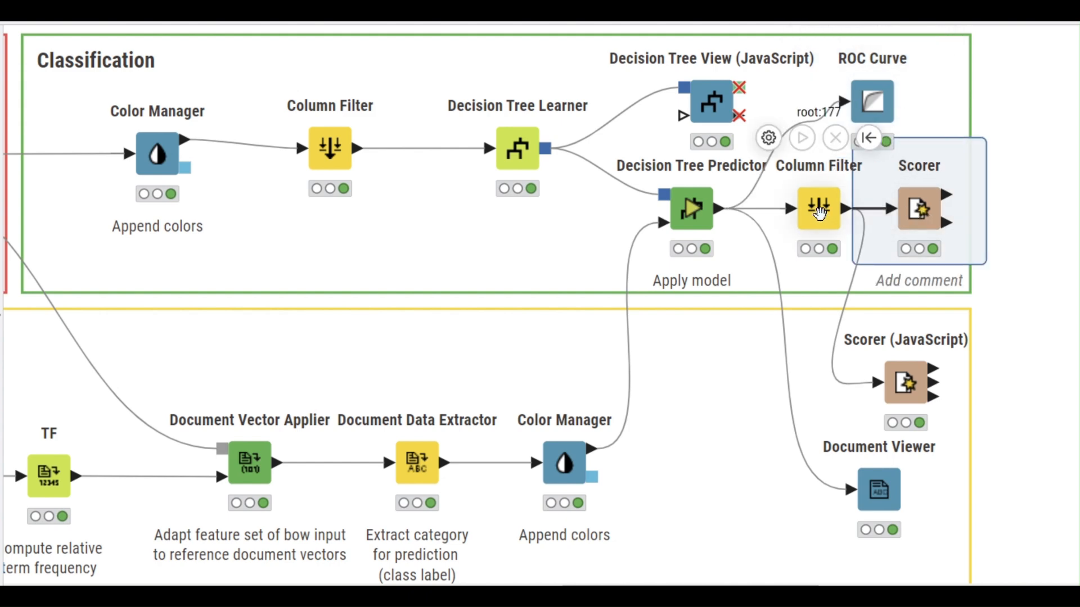
{"action": "left_click", "coordinate": [819, 212]}
{"action": "double_click", "coordinate": [818, 212]}
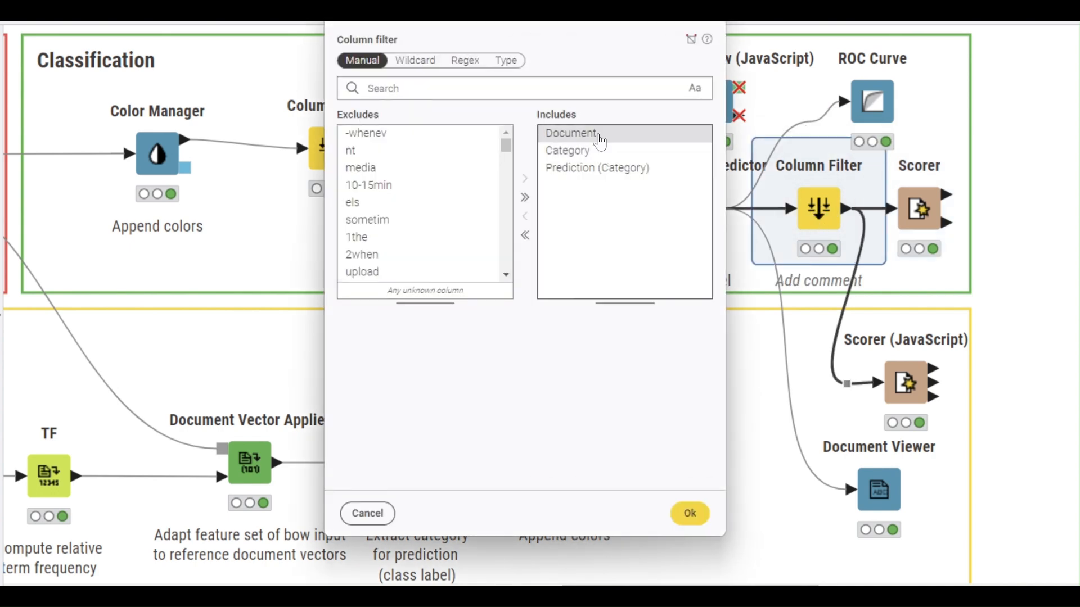
{"action": "left_click", "coordinate": [598, 135]}
{"action": "left_click", "coordinate": [598, 150]}
{"action": "left_click", "coordinate": [602, 167]}
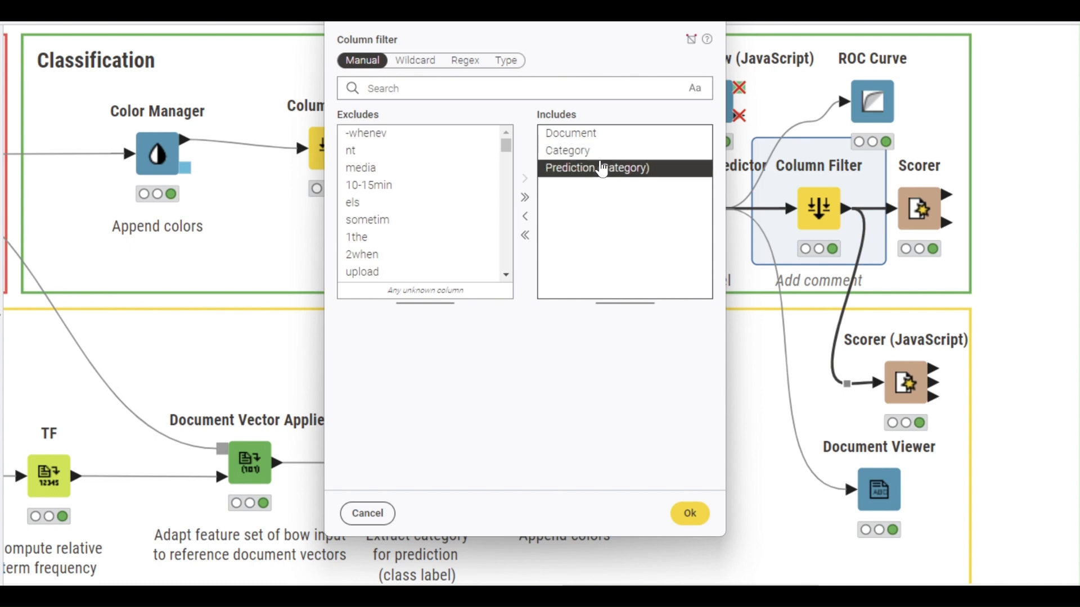
{"action": "left_click", "coordinate": [689, 513]}
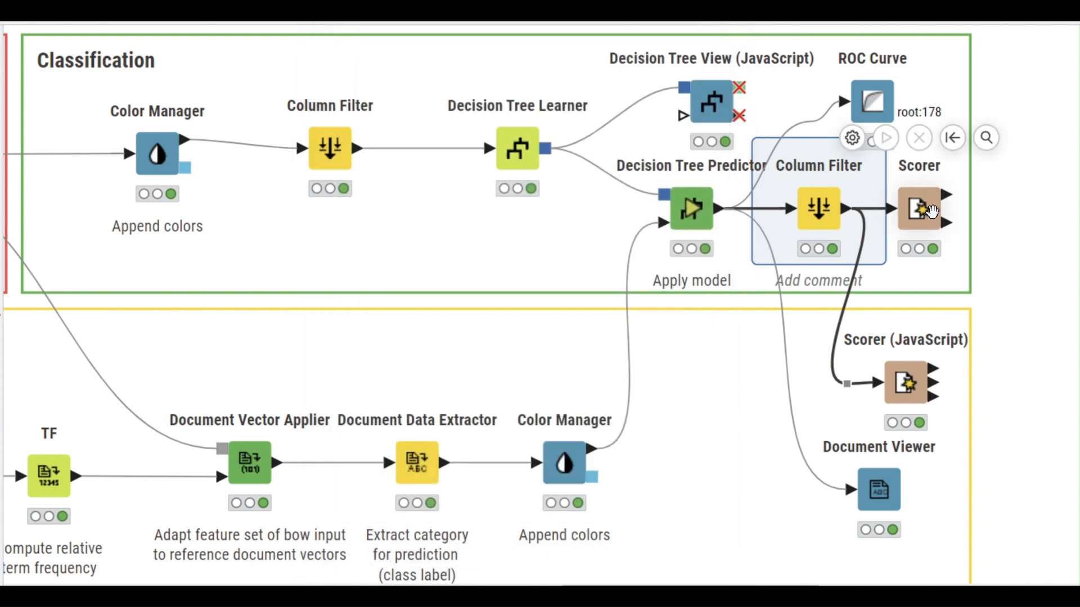
{"action": "double_click", "coordinate": [919, 208]}
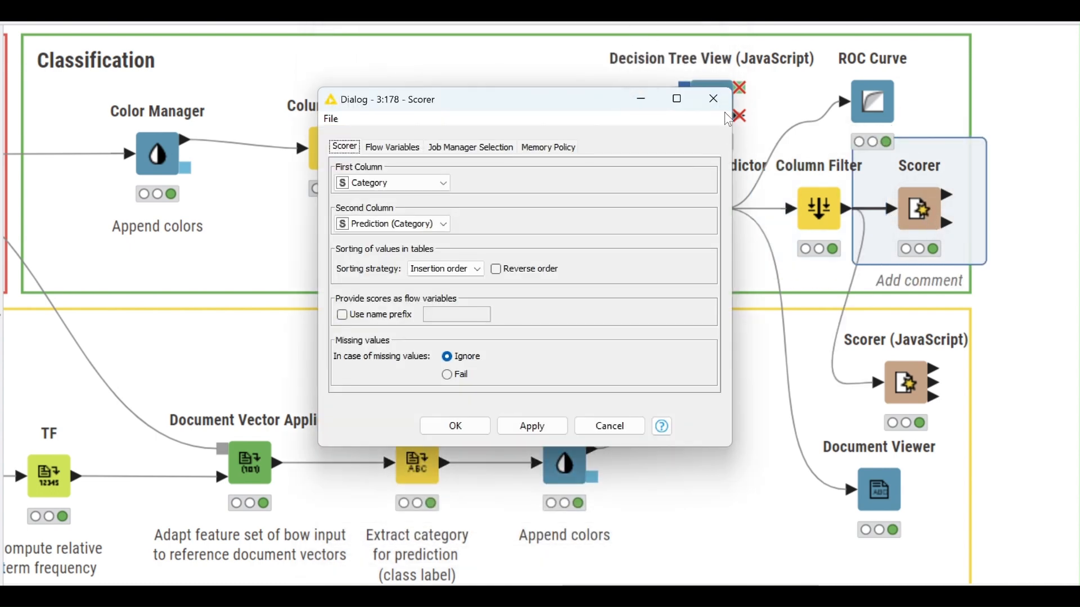
{"action": "left_click", "coordinate": [714, 100]}
{"action": "mouse_move", "coordinate": [975, 228]}
{"action": "left_click", "coordinate": [979, 145]}
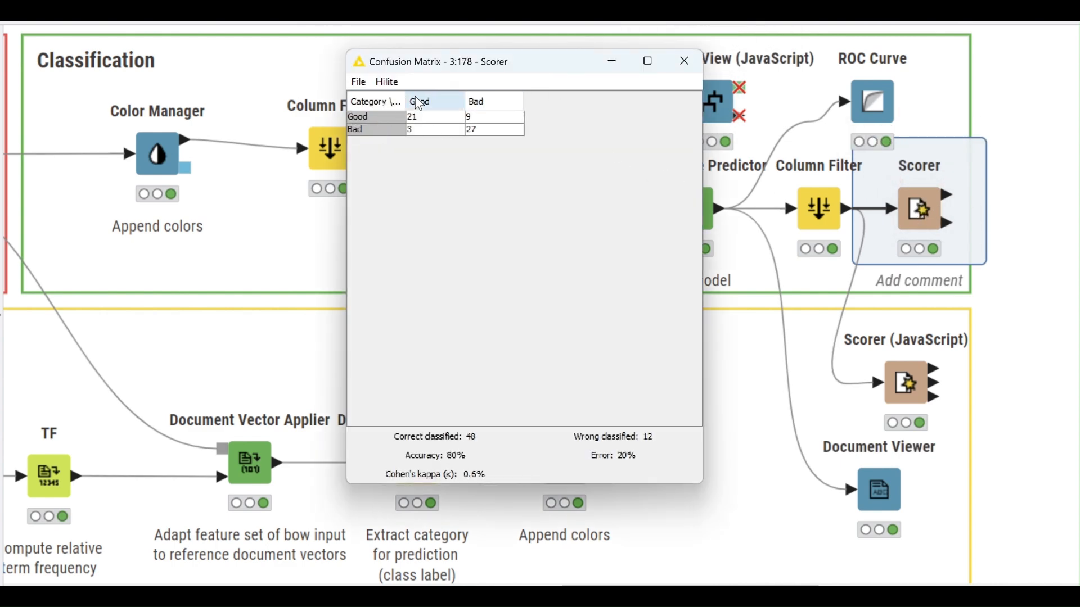
{"action": "left_click", "coordinate": [687, 63]}
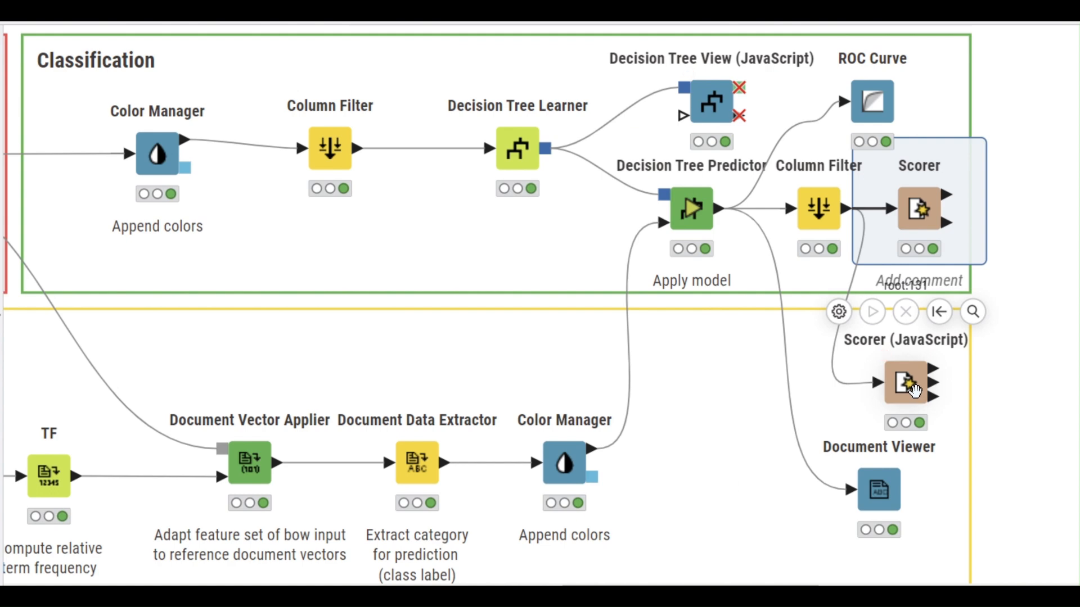
{"action": "left_click", "coordinate": [891, 360]}
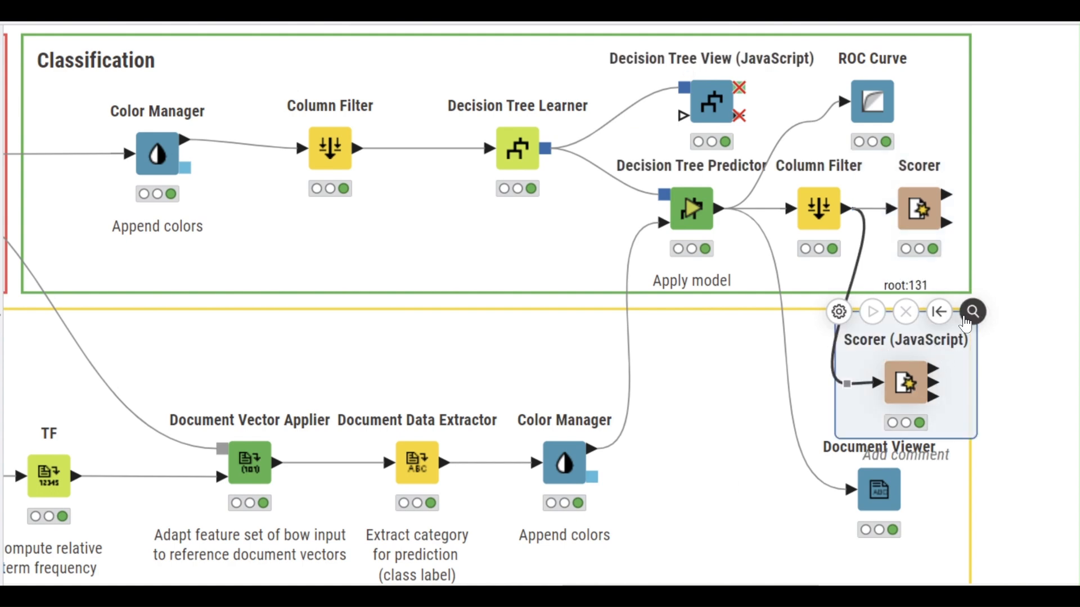
{"action": "left_click", "coordinate": [972, 311]}
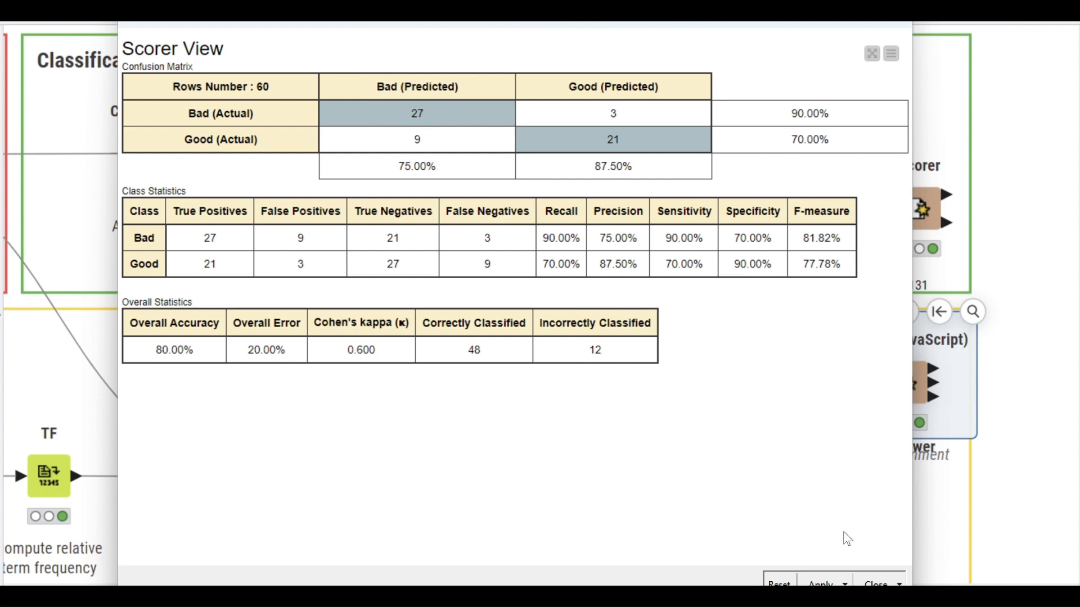
{"action": "left_click", "coordinate": [877, 582]}
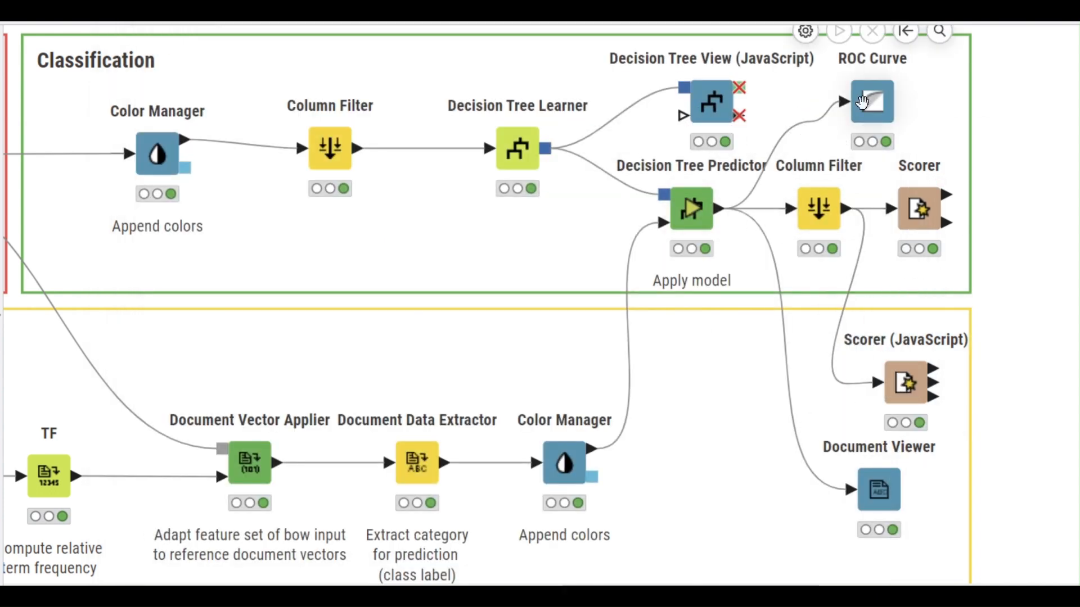
- Check the ROC Curve node's AUC of 0.812, then pan back to the Reading Textual Data section
{"action": "left_click", "coordinate": [863, 101]}
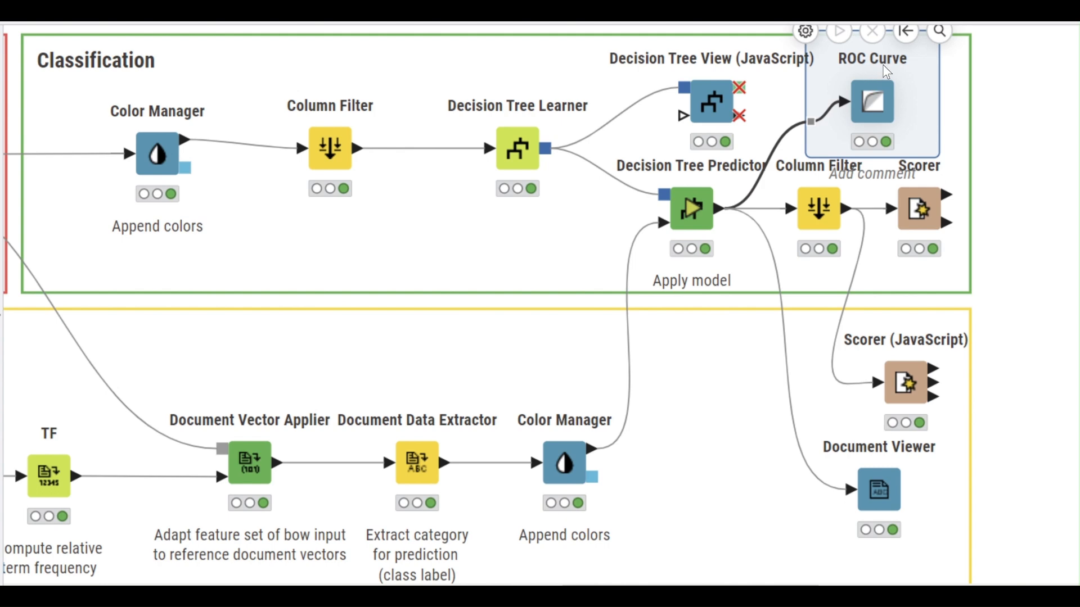
{"action": "left_click", "coordinate": [940, 31]}
{"action": "left_click", "coordinate": [906, 12]}
{"action": "double_click", "coordinate": [859, 112]}
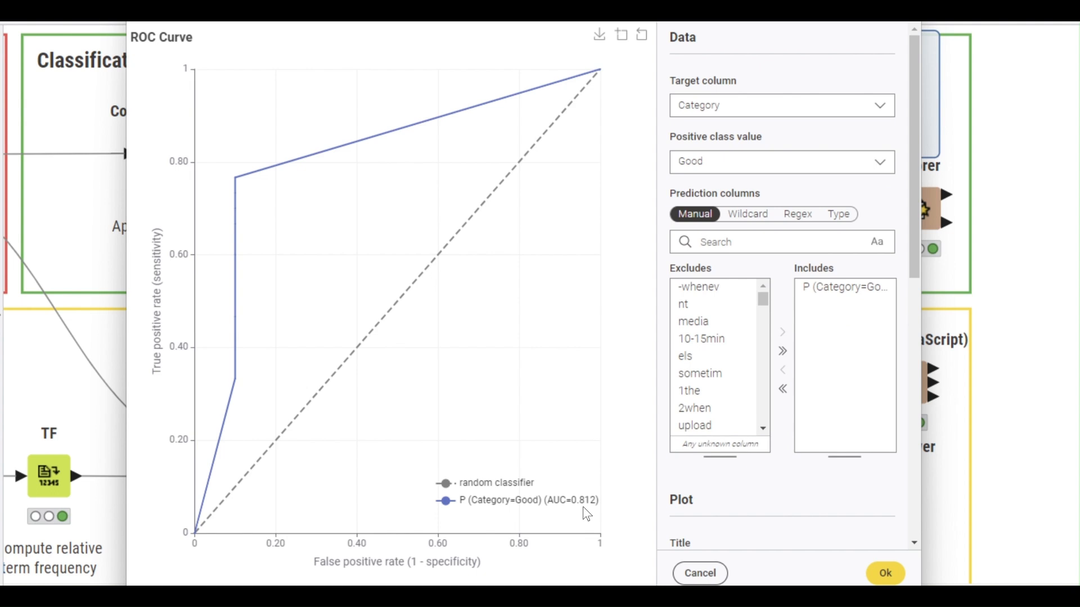
{"action": "left_click", "coordinate": [700, 573]}
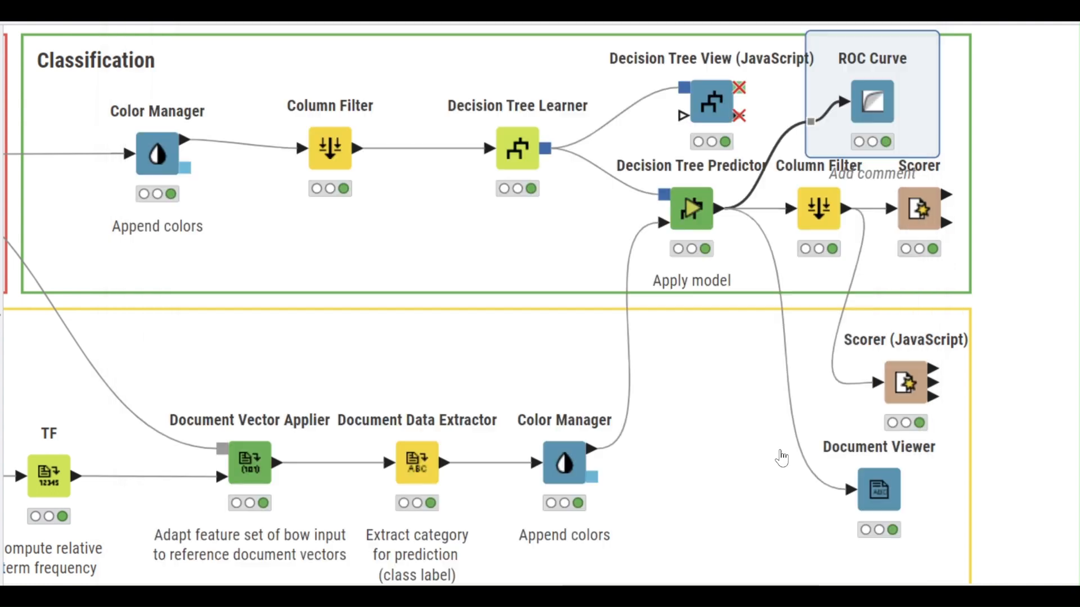
{"action": "left_click", "coordinate": [984, 257]}
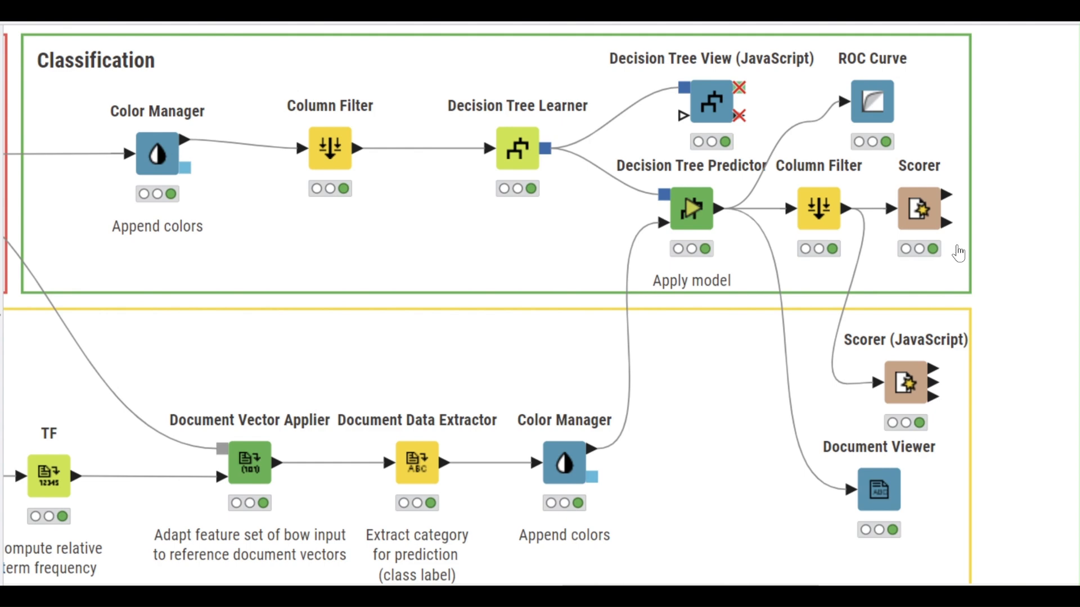
{"action": "left_click_drag", "start_coordinate": [628, 589], "coordinate": [333, 588]}
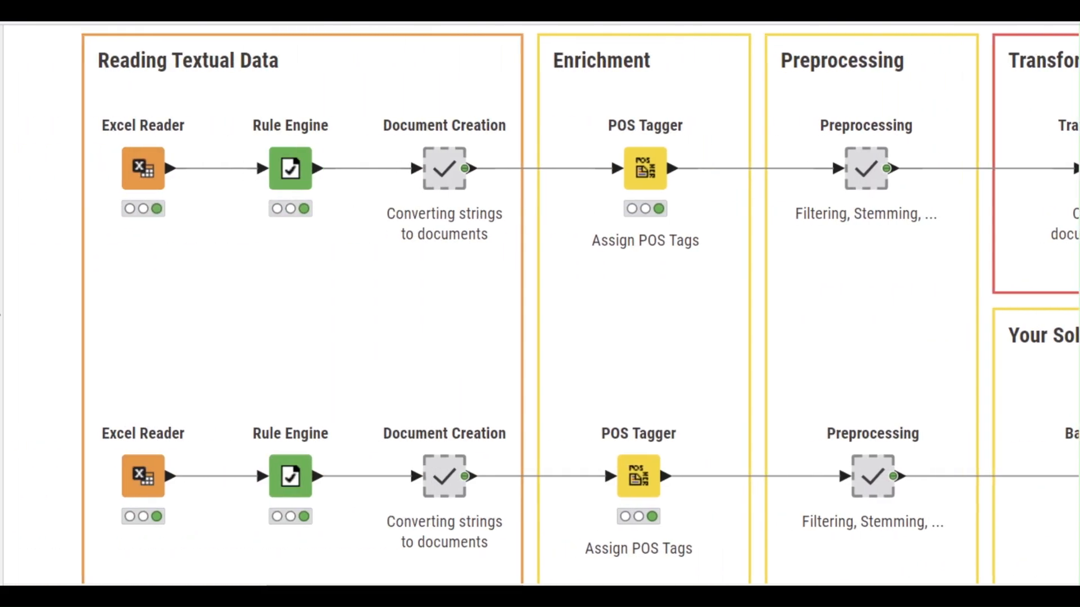